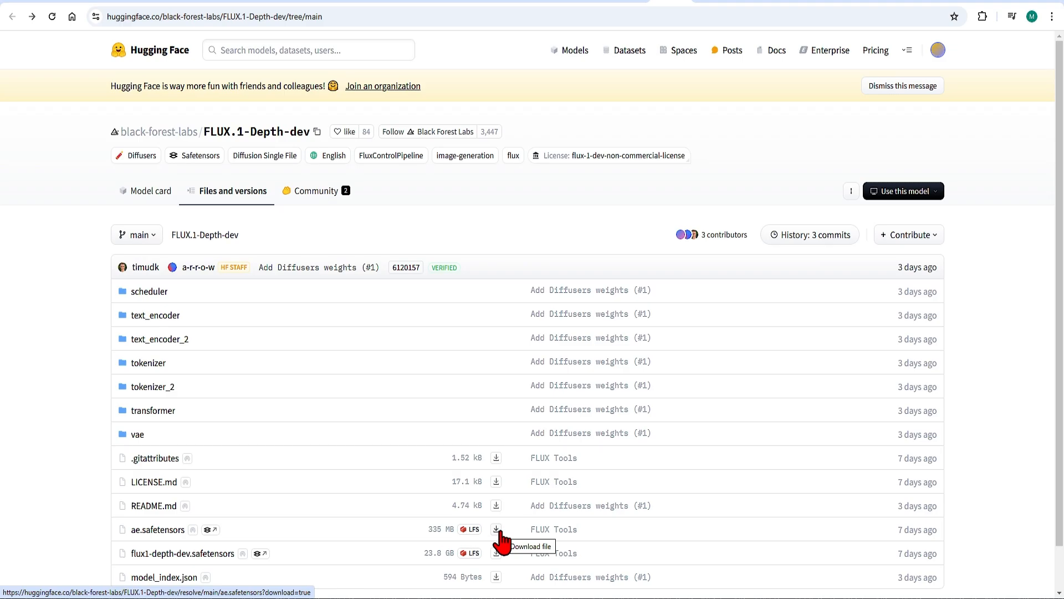
# Compare the FLUX.1-Canny-dev repository files with the contents of the local ComfyUI diffusion_models folder.
pyautogui.hotkey('ctrl', 'Tab')
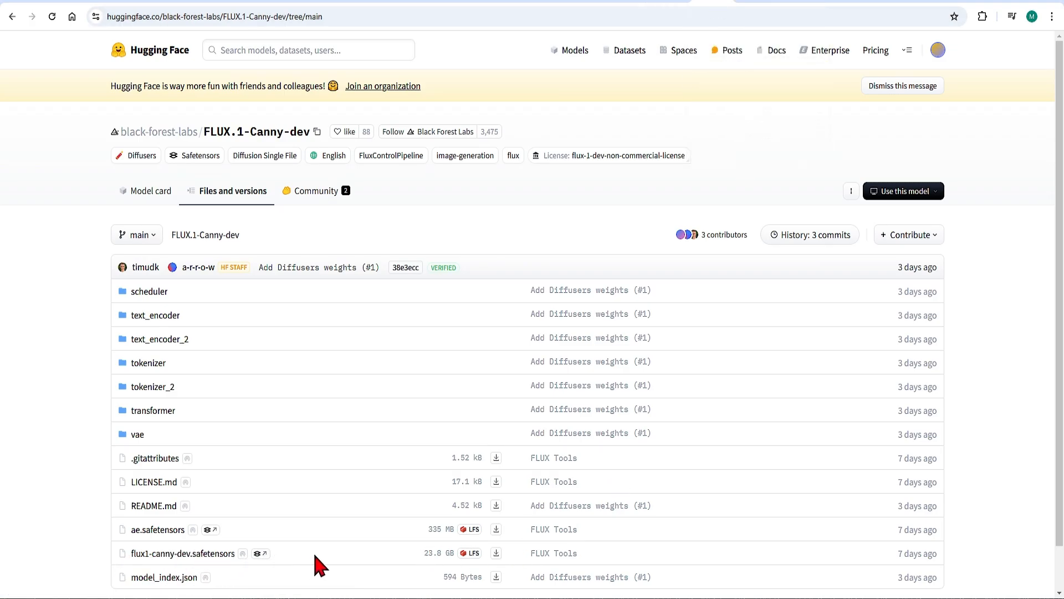
pyautogui.moveTo(417, 556); pyautogui.dragTo(462, 557)
pyautogui.click(513, 558)
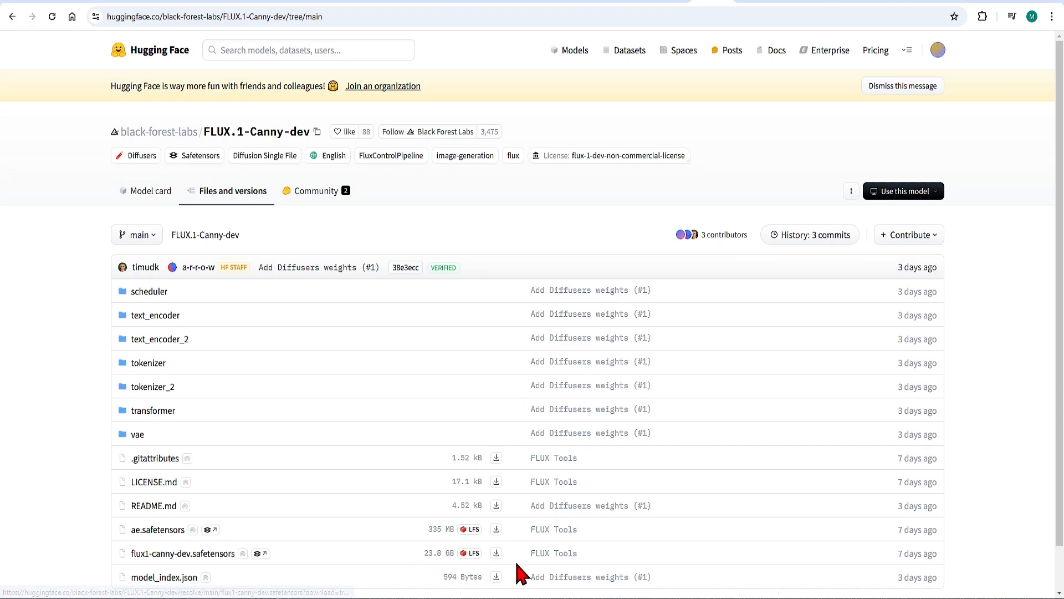
pyautogui.hotkey('alt', 'Tab')
pyautogui.doubleClick(344, 306)
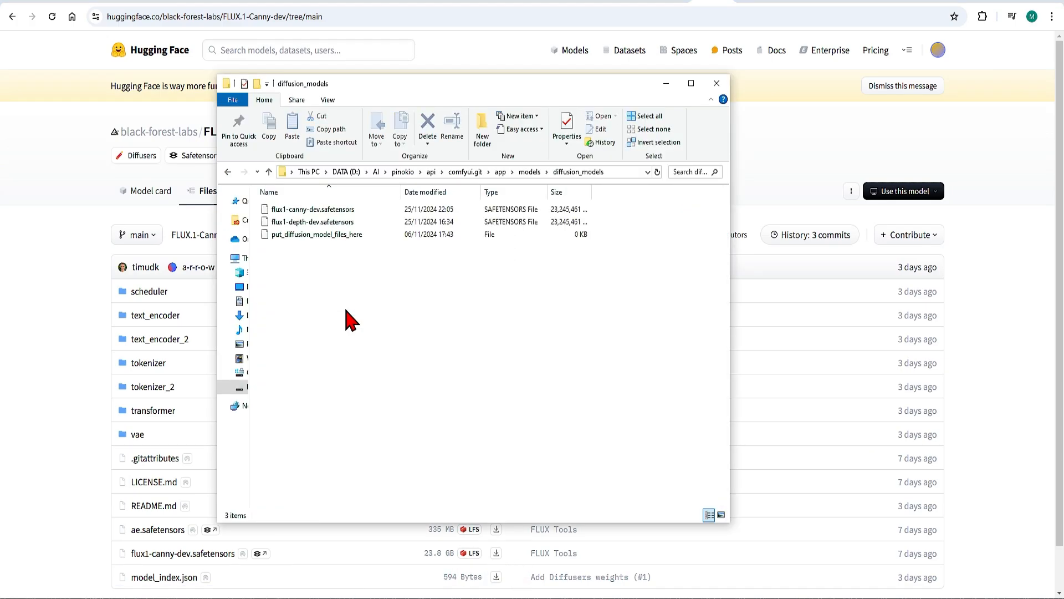
pyautogui.click(345, 224)
pyautogui.click(365, 210)
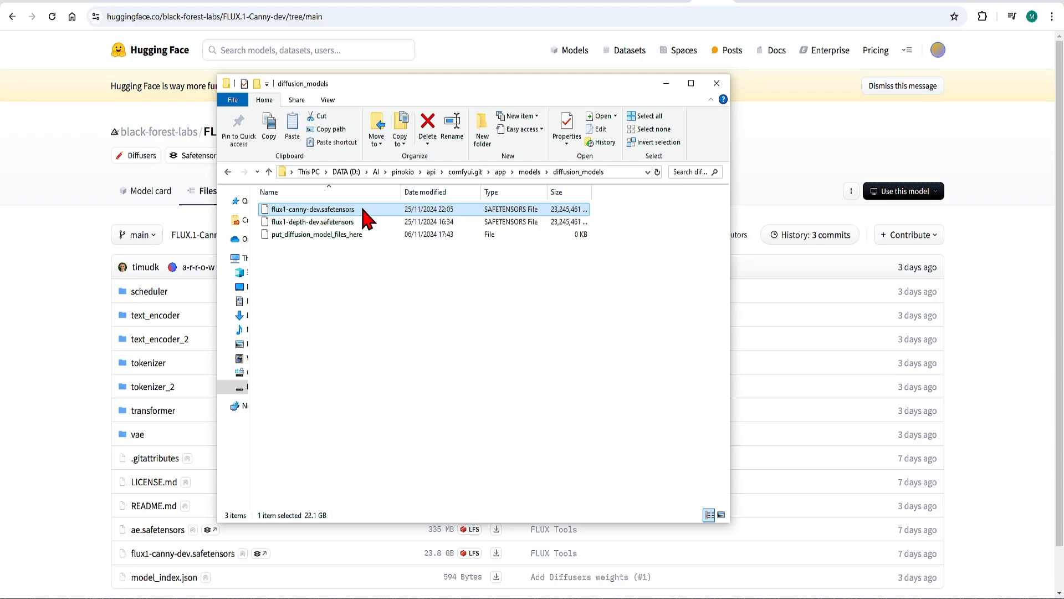
pyautogui.click(54, 397)
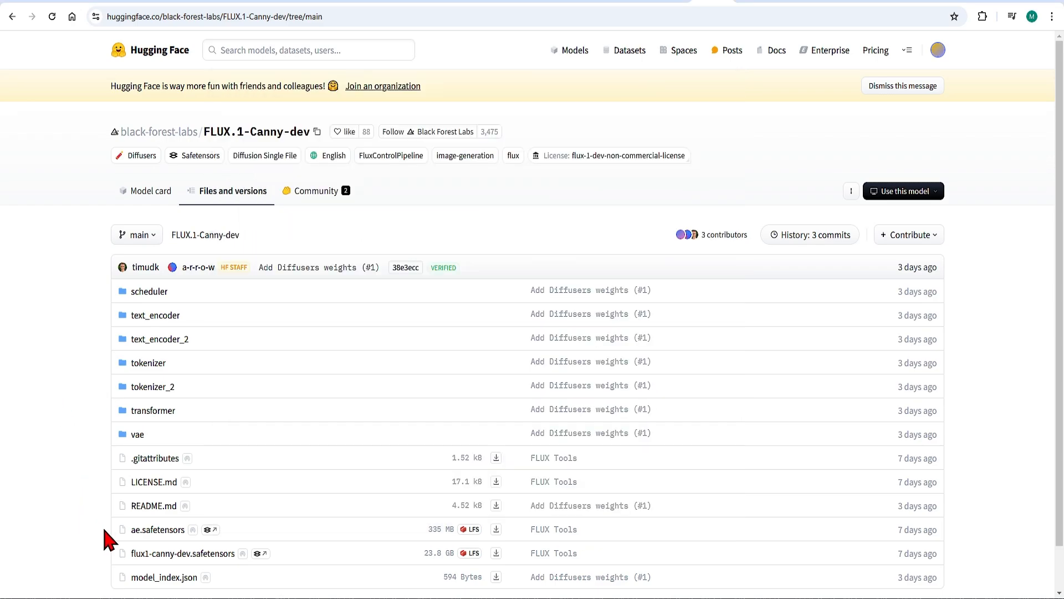
# Check the local ComfyUI models vae folder for the ae.safetensors file.
pyautogui.moveTo(109, 539); pyautogui.dragTo(183, 531)
pyautogui.hotkey('alt', 'Tab')
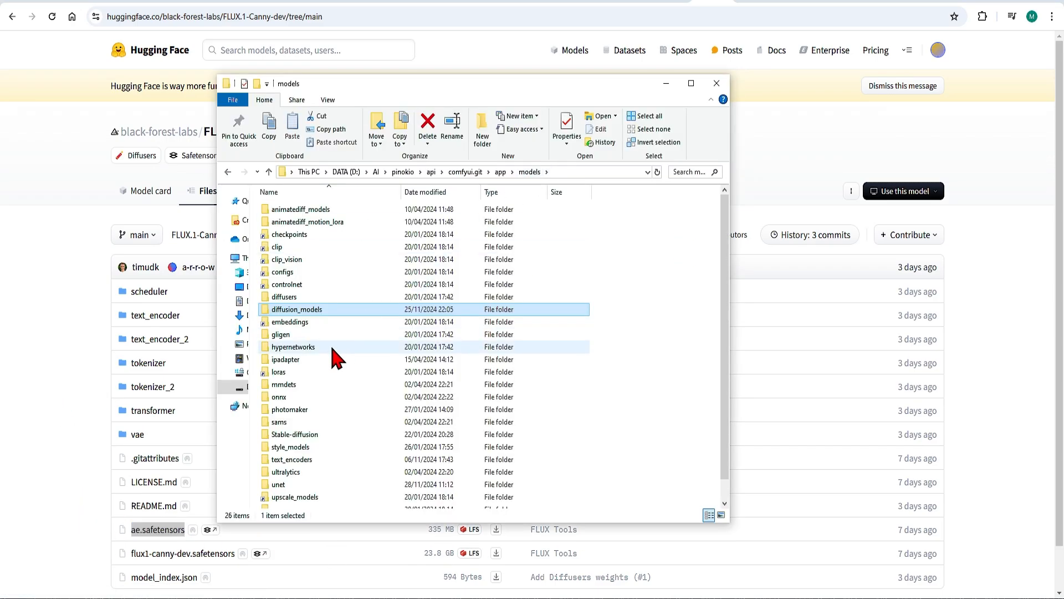
pyautogui.scroll(-2, 320, 472)
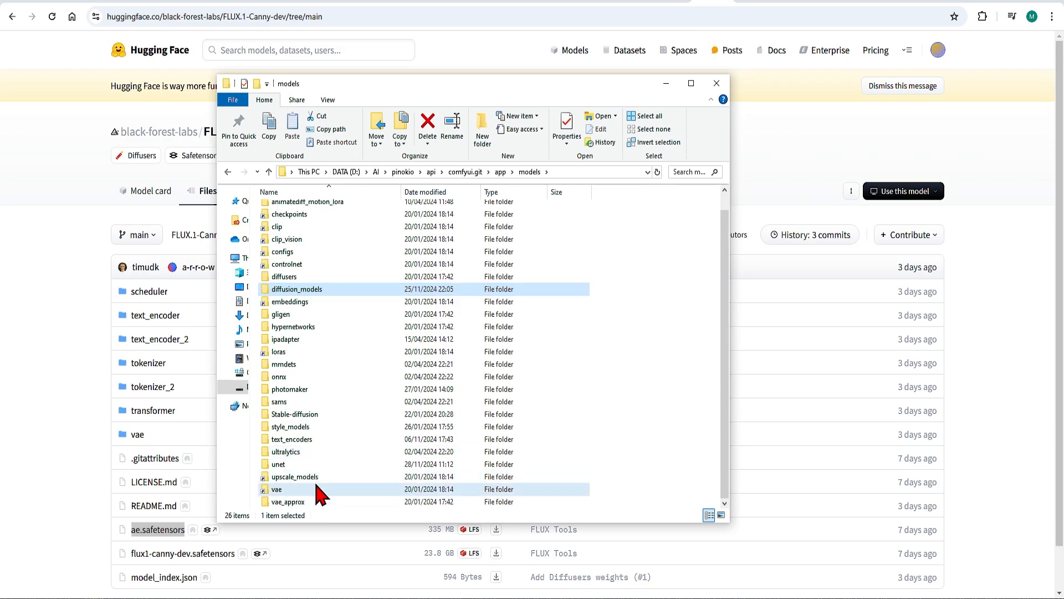
pyautogui.doubleClick(316, 482)
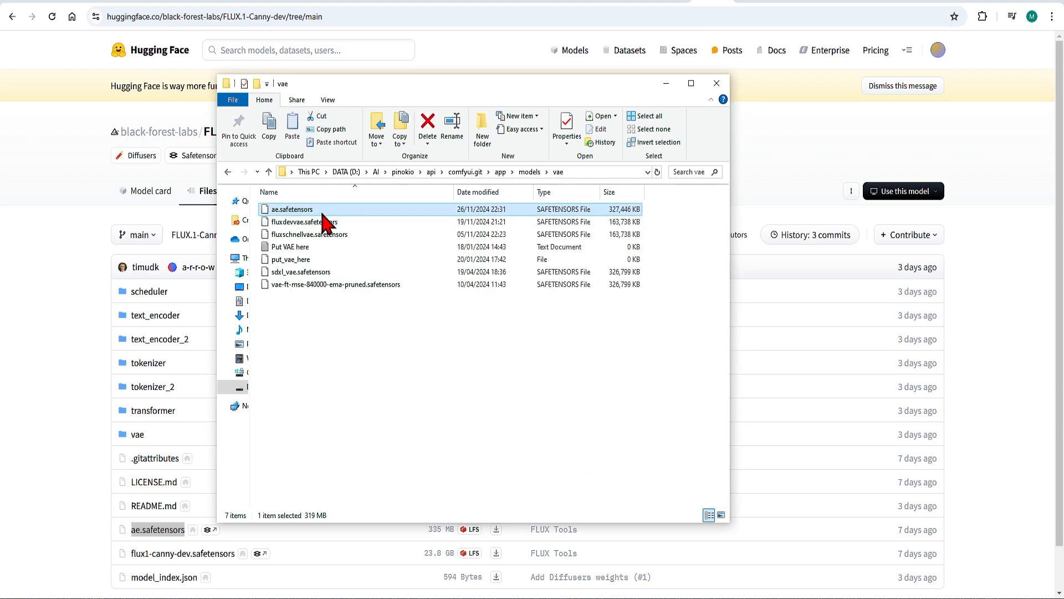
pyautogui.click(755, 5)
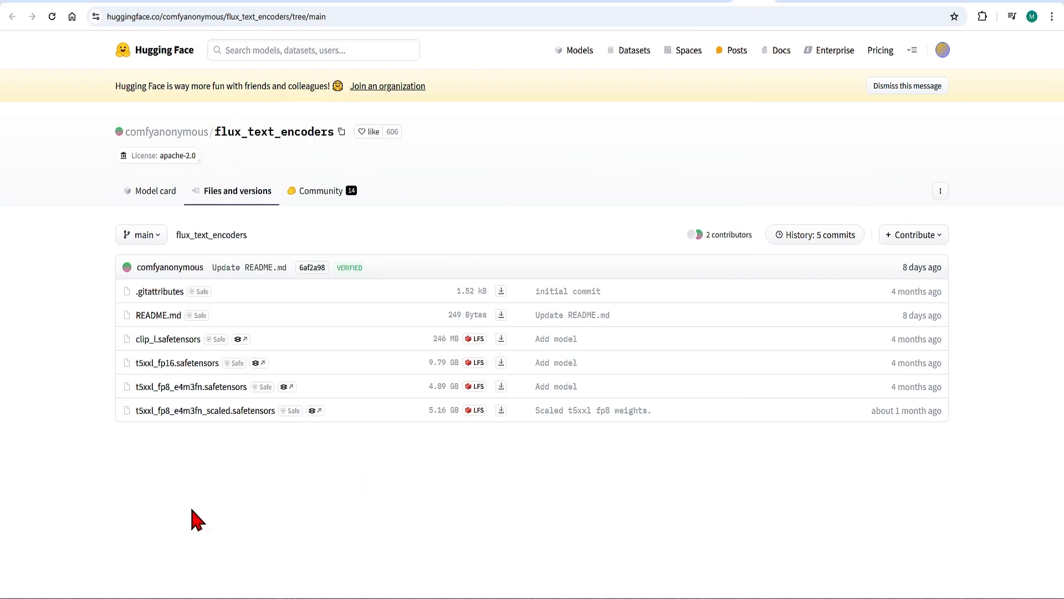
# Compare the clip_l and t5xxl_fp16 text encoder files in the repository with the local models clip folder.
pyautogui.moveTo(118, 339); pyautogui.dragTo(297, 348)
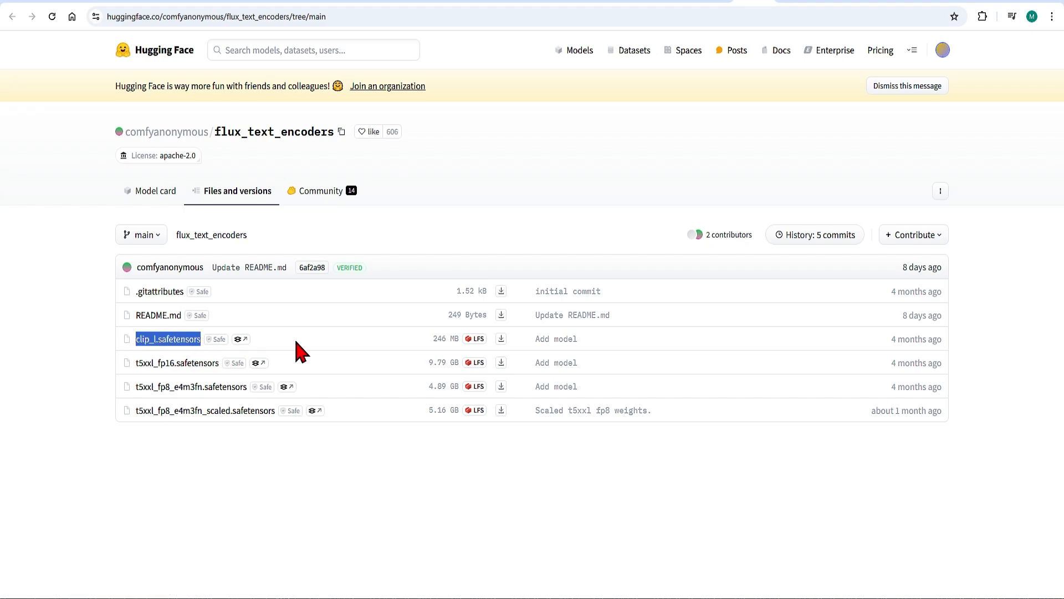
pyautogui.moveTo(113, 363); pyautogui.dragTo(221, 366)
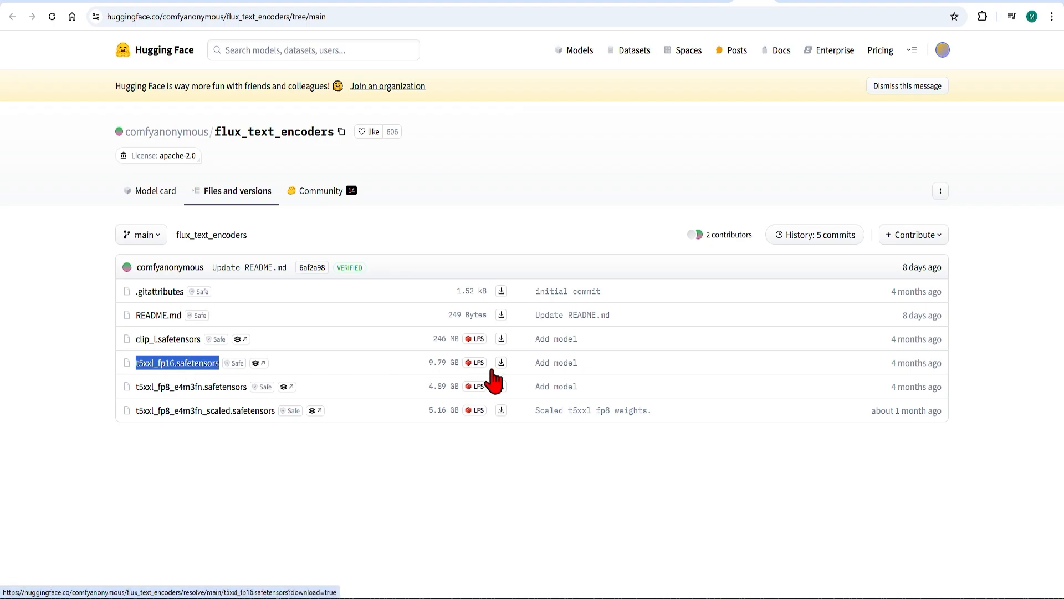
pyautogui.click(514, 463)
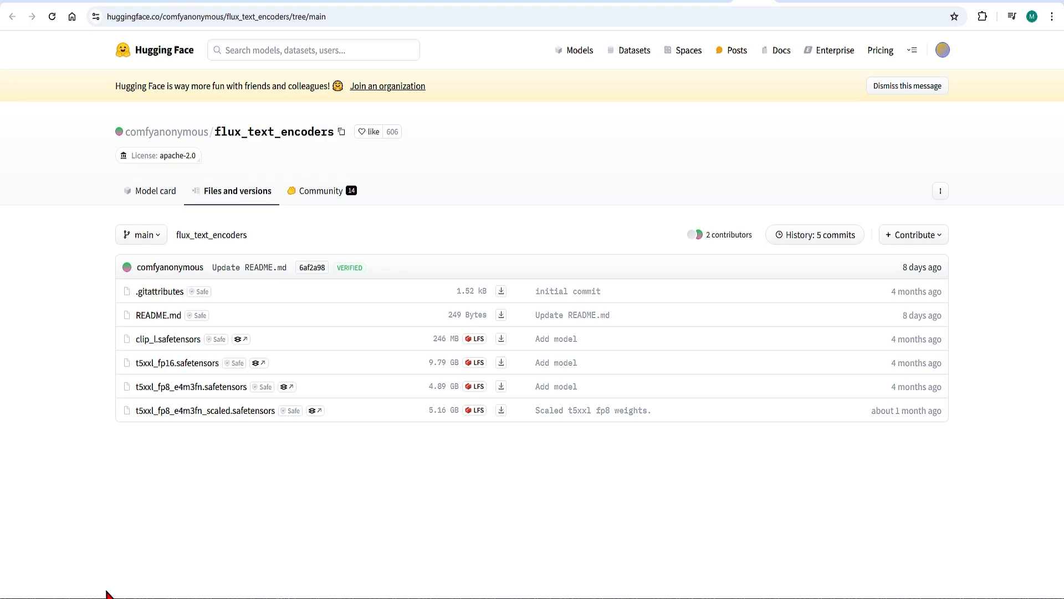
pyautogui.moveTo(107, 593)
pyautogui.click(290, 563)
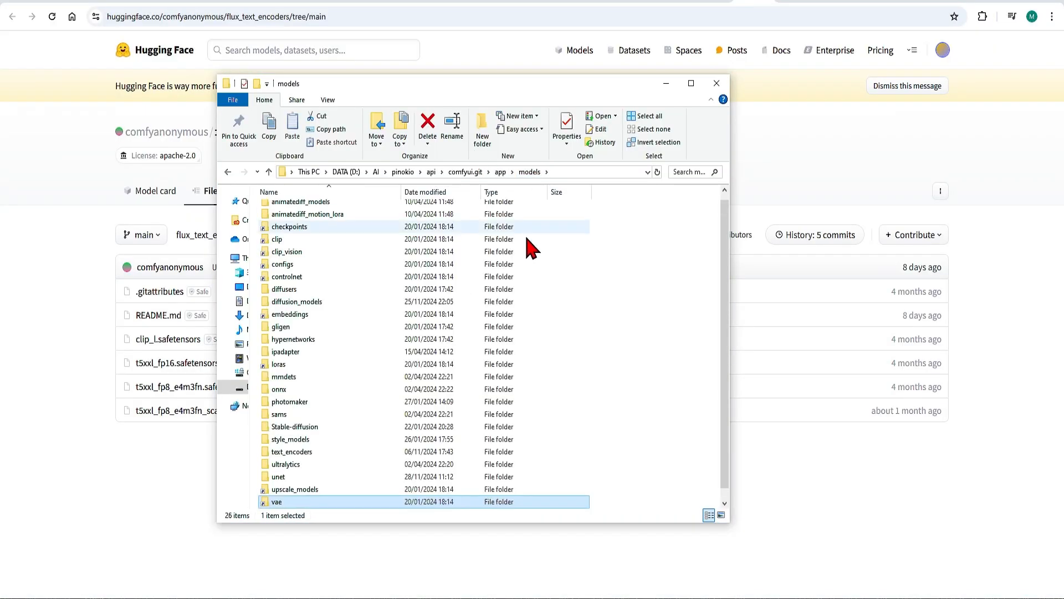
pyautogui.doubleClick(308, 239)
pyautogui.click(315, 250)
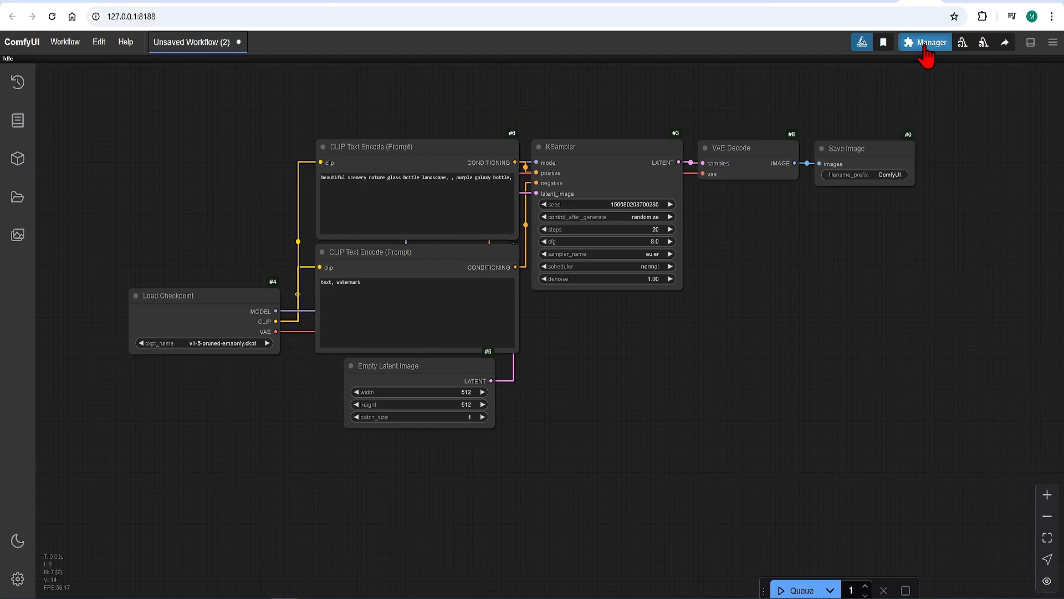
# Review the Canny and Depth section of the ComfyUI Flux examples page.
pyautogui.click(924, 44)
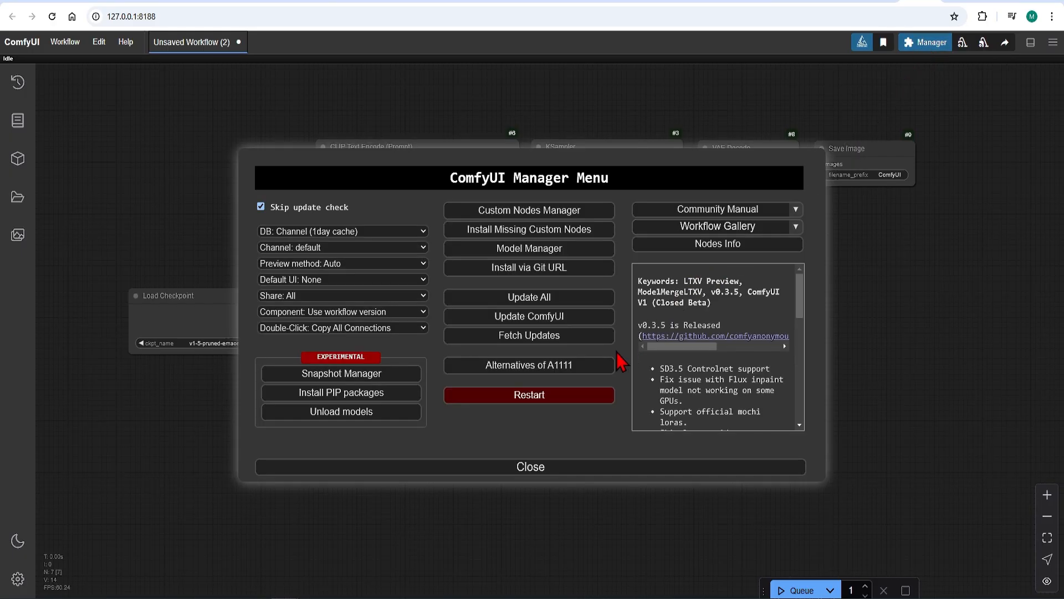
pyautogui.click(575, 304)
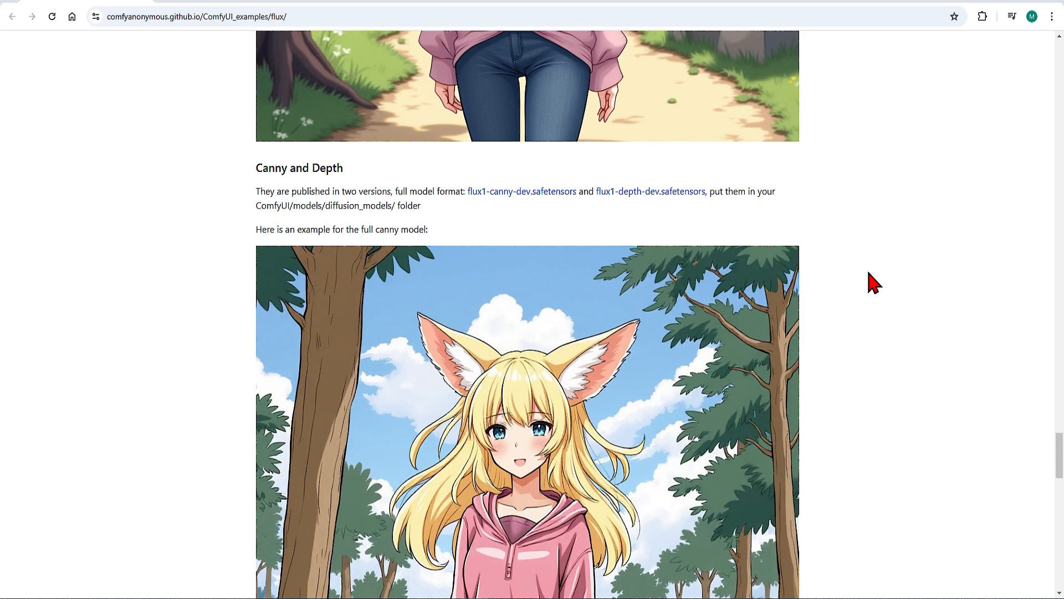
pyautogui.scroll(-8, 1047, 405)
pyautogui.scroll(-3, 998, 418)
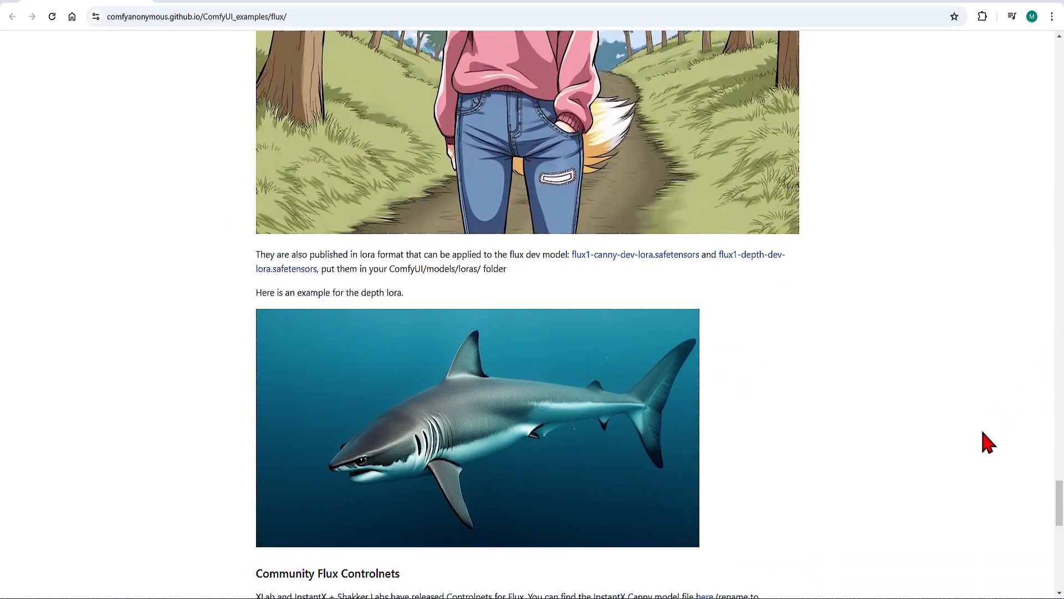
pyautogui.scroll(6, 986, 440)
pyautogui.scroll(1, 978, 428)
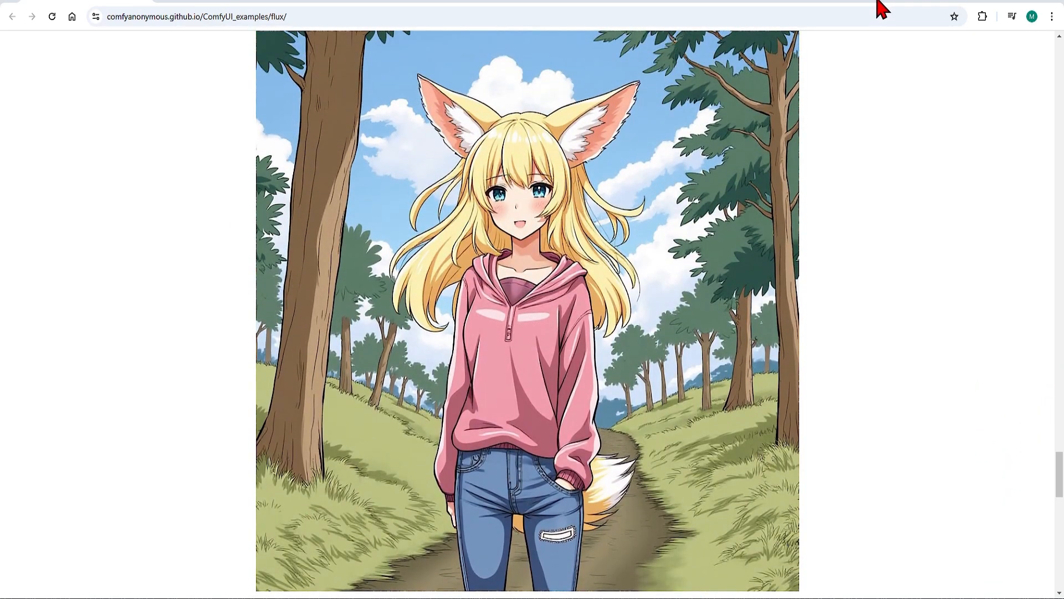
# Load the full canny example workflow by dragging its example image from the web page onto the ComfyUI canvas.
pyautogui.moveTo(877, 0); pyautogui.dragTo(458, 119)
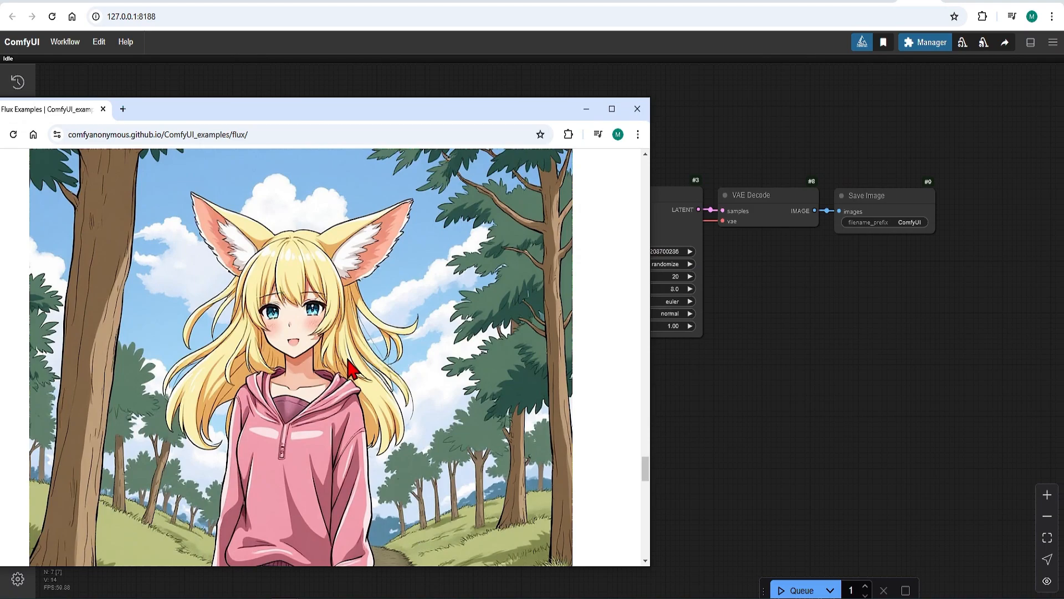
pyautogui.moveTo(347, 359); pyautogui.dragTo(866, 398)
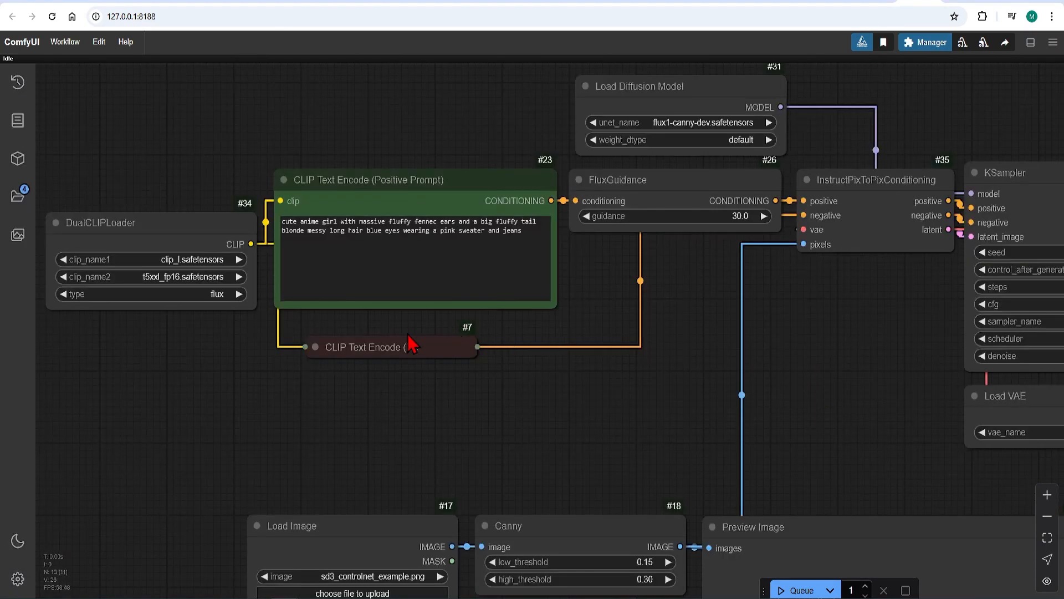
pyautogui.scroll(-4, 311, 346)
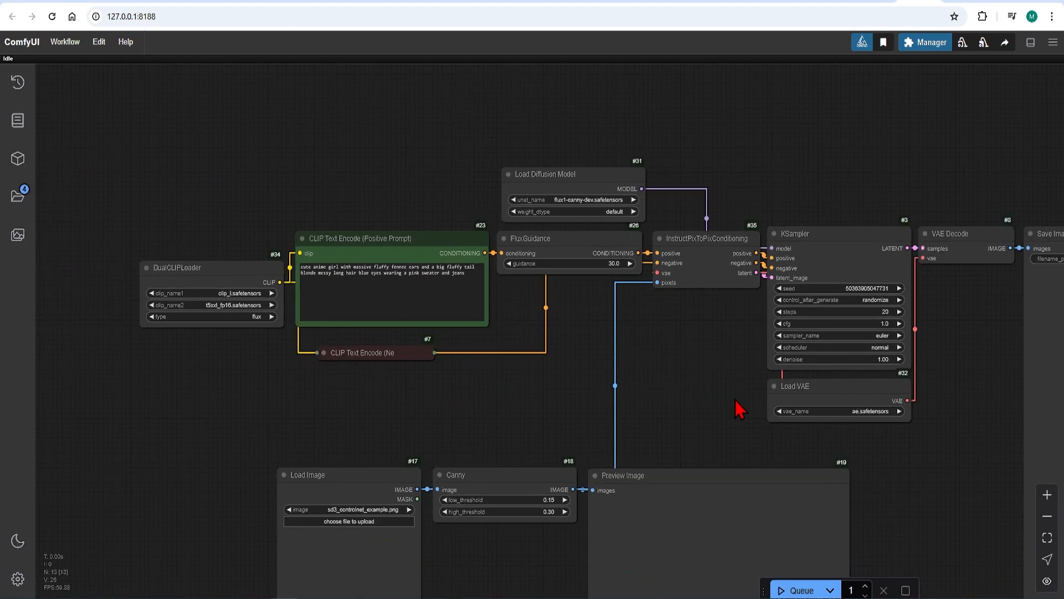
pyautogui.moveTo(696, 384); pyautogui.dragTo(495, 341)
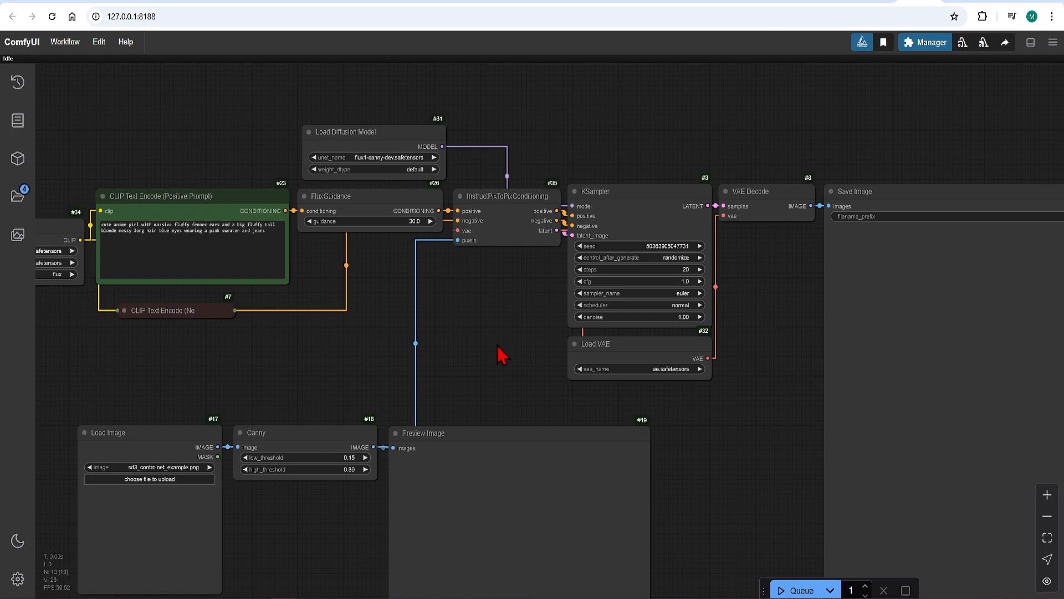
# Nudge the KSampler, InstructPixToPixConditioning and Canny nodes slightly to tidy the layout.
pyautogui.click(634, 218)
pyautogui.moveTo(633, 218); pyautogui.dragTo(635, 214)
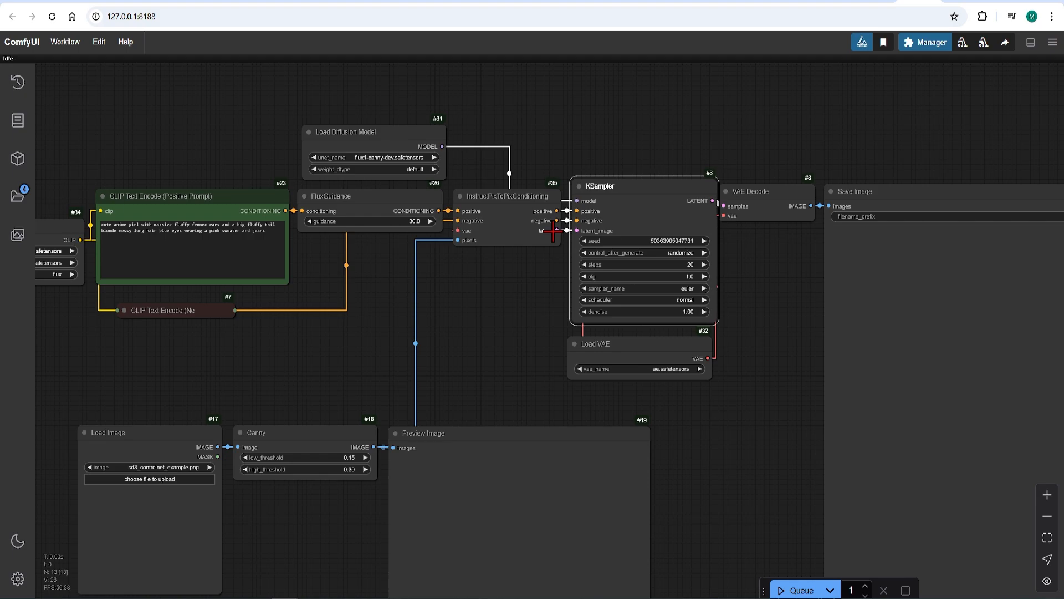
pyautogui.click(513, 234)
pyautogui.moveTo(514, 234); pyautogui.dragTo(513, 234)
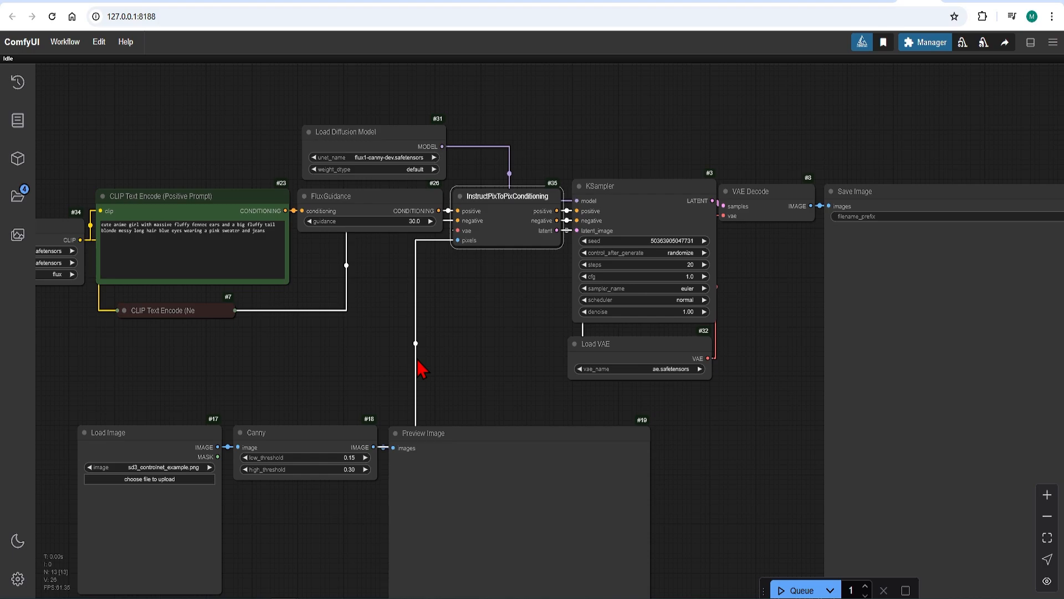
pyautogui.moveTo(304, 441); pyautogui.dragTo(301, 437)
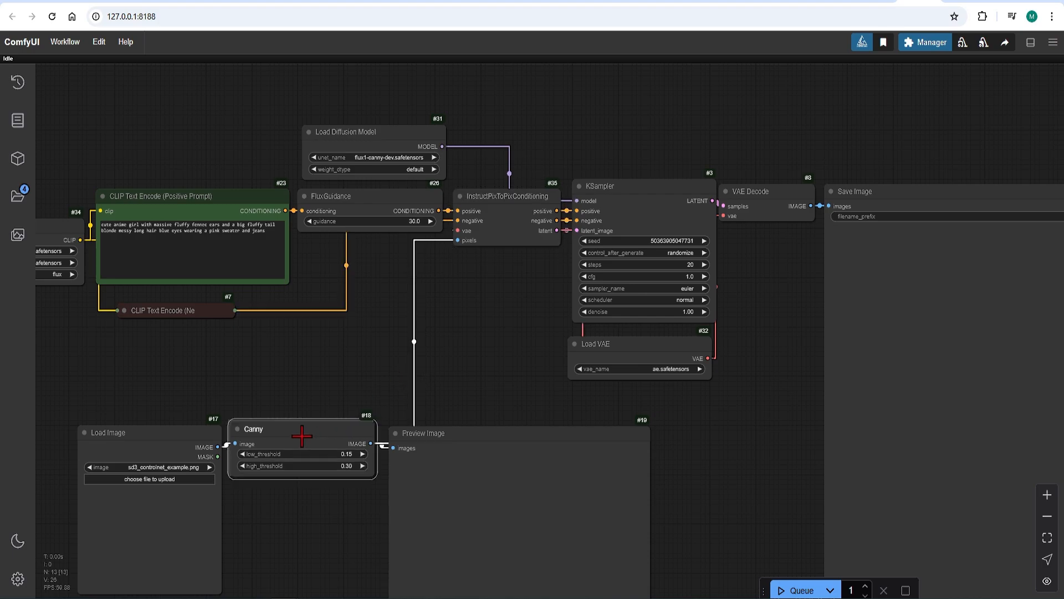
# Reposition the DualCLIPLoader node further left and raise the positive CLIP Text Encode node slightly.
pyautogui.moveTo(317, 368); pyautogui.dragTo(491, 384)
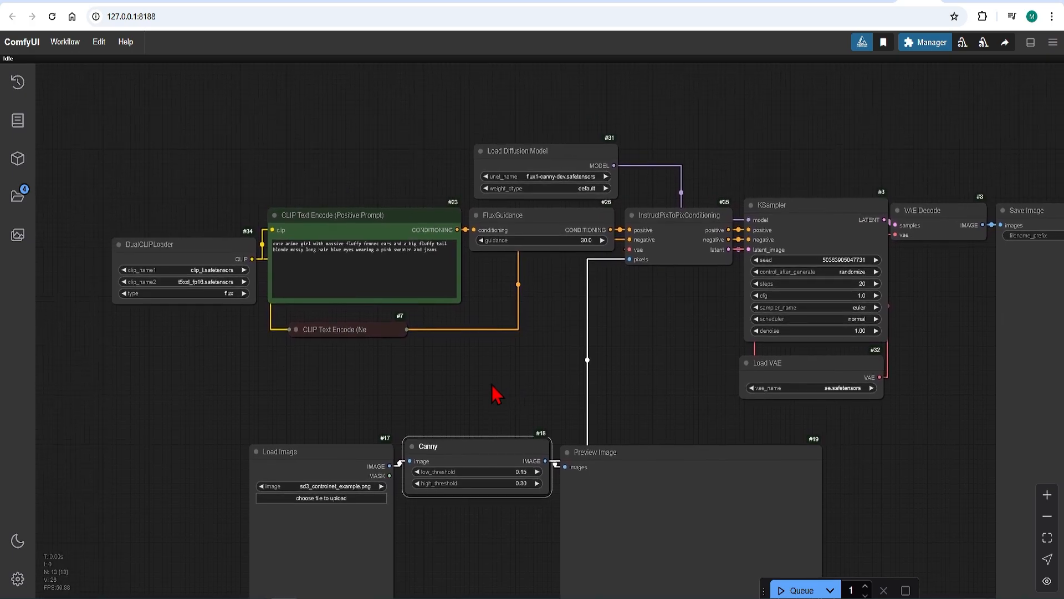
pyautogui.scroll(3, 88, 221)
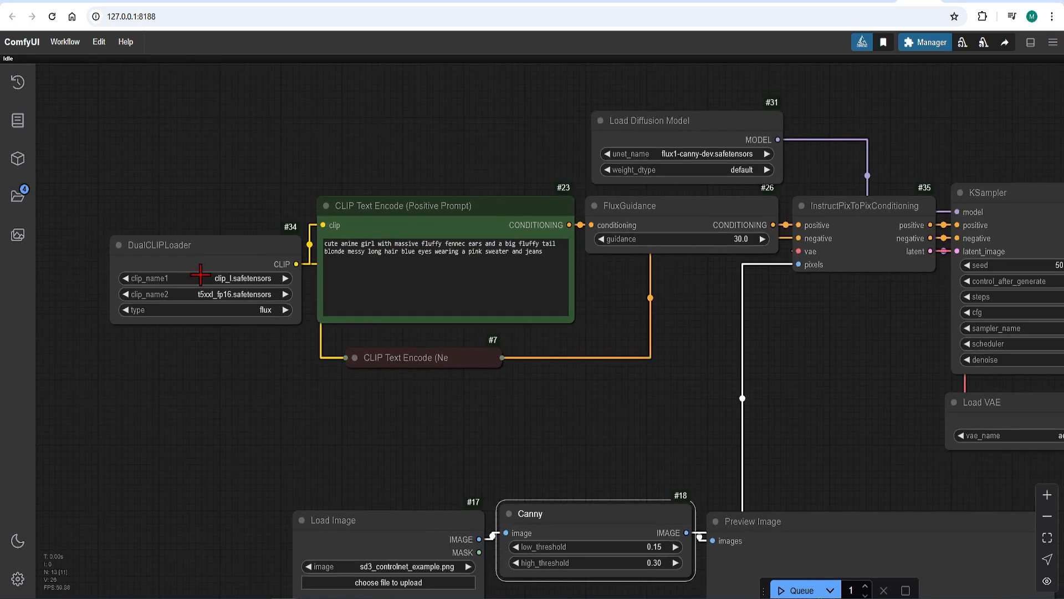
pyautogui.click(256, 278)
pyautogui.click(238, 292)
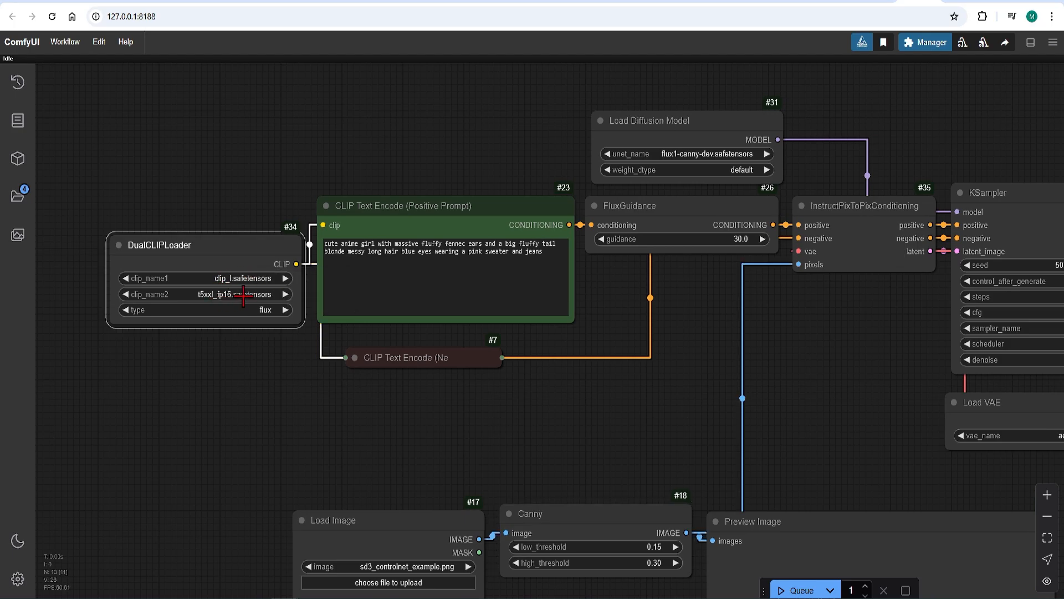
pyautogui.click(243, 295)
pyautogui.click(211, 397)
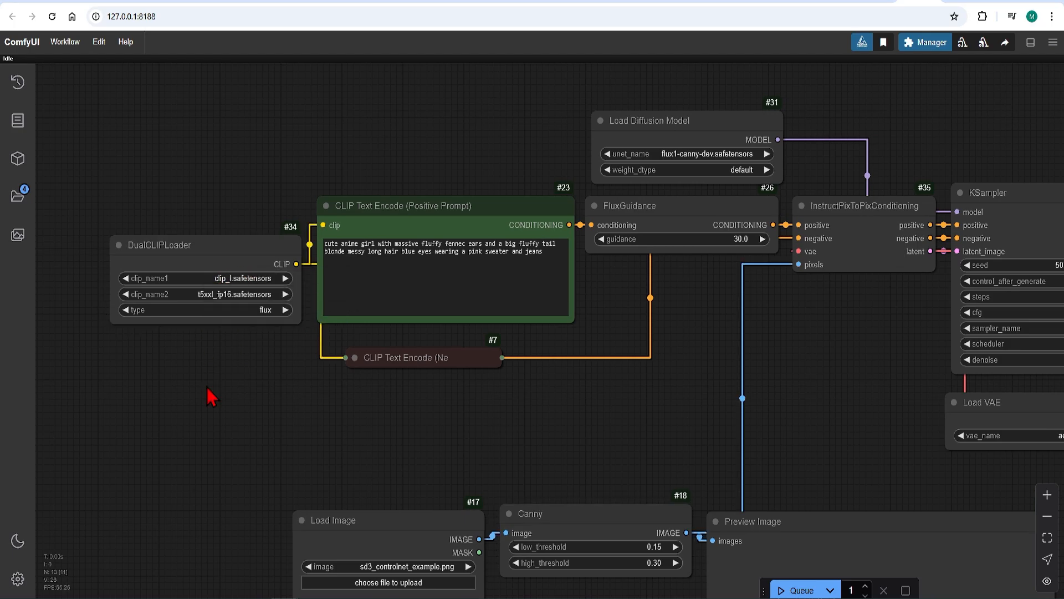
pyautogui.moveTo(221, 241); pyautogui.dragTo(154, 242)
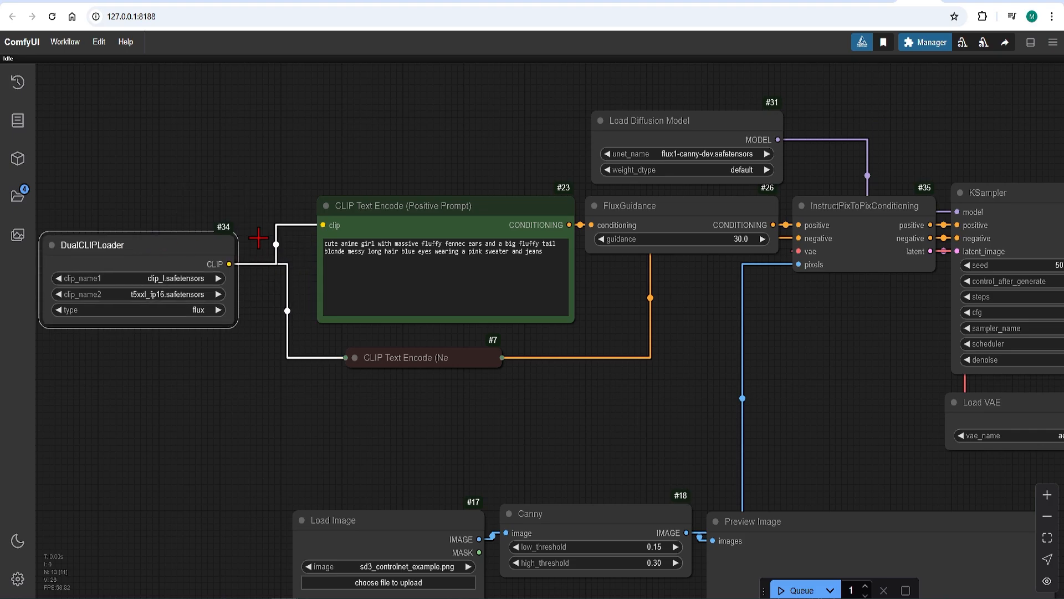
pyautogui.moveTo(411, 209); pyautogui.dragTo(404, 202)
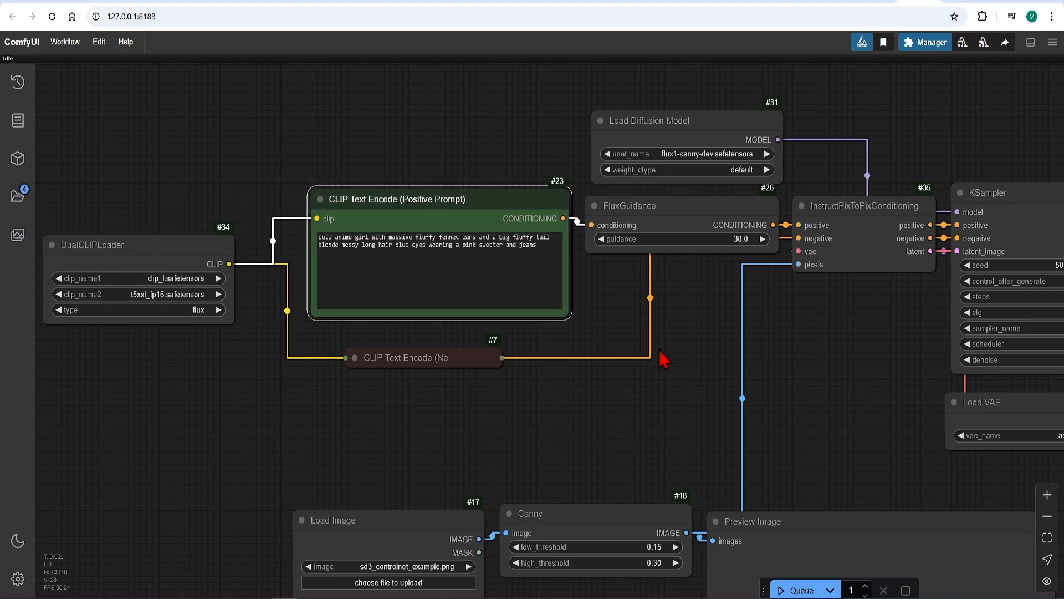
# Set the Load Diffusion Model's unet_name to flux1-canny-dev.safetensors.
pyautogui.moveTo(690, 363); pyautogui.dragTo(499, 415)
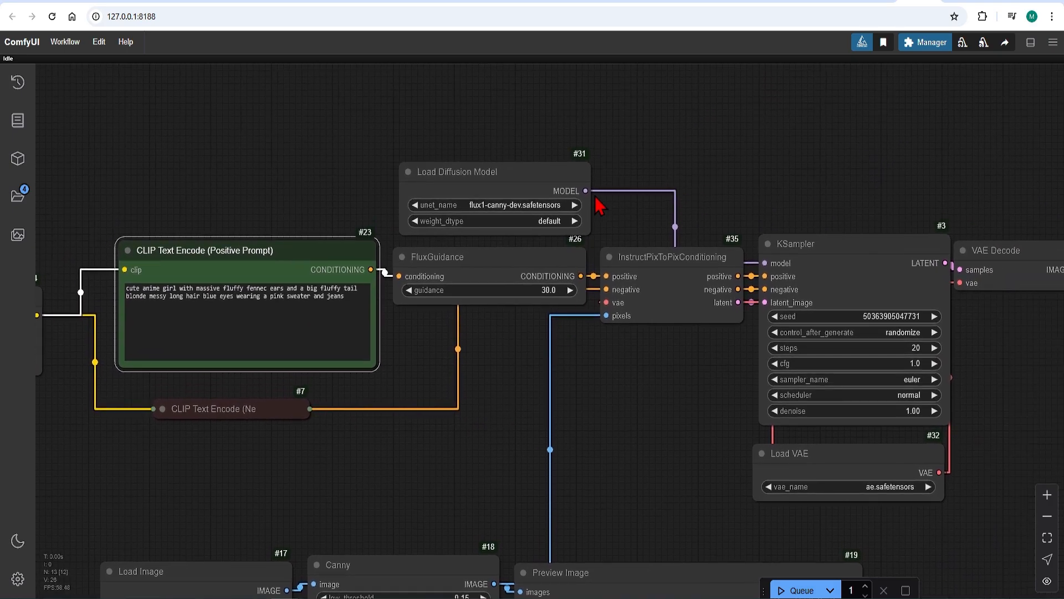
pyautogui.click(554, 205)
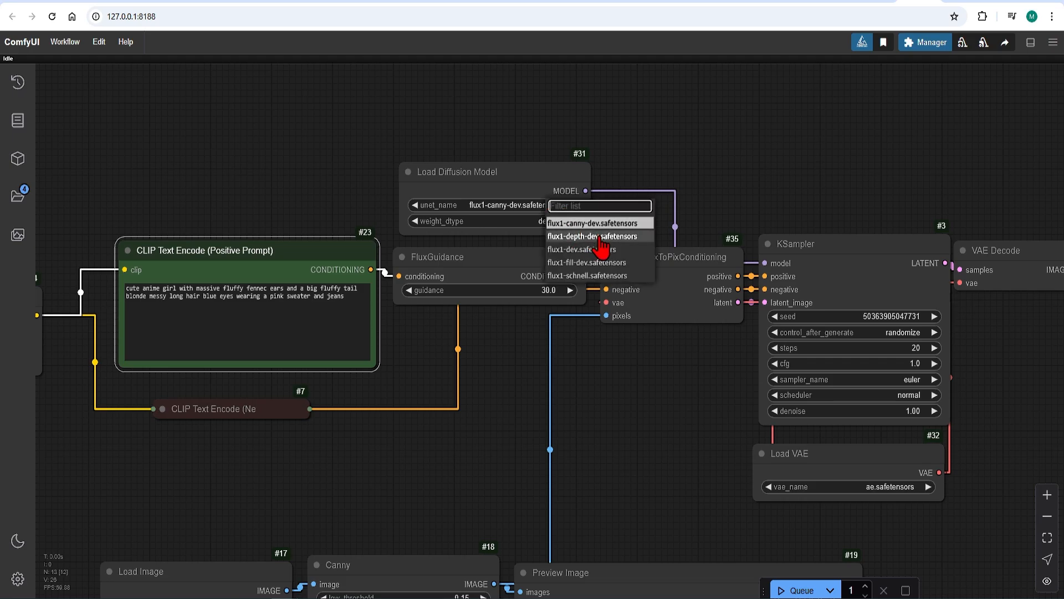
pyautogui.click(621, 223)
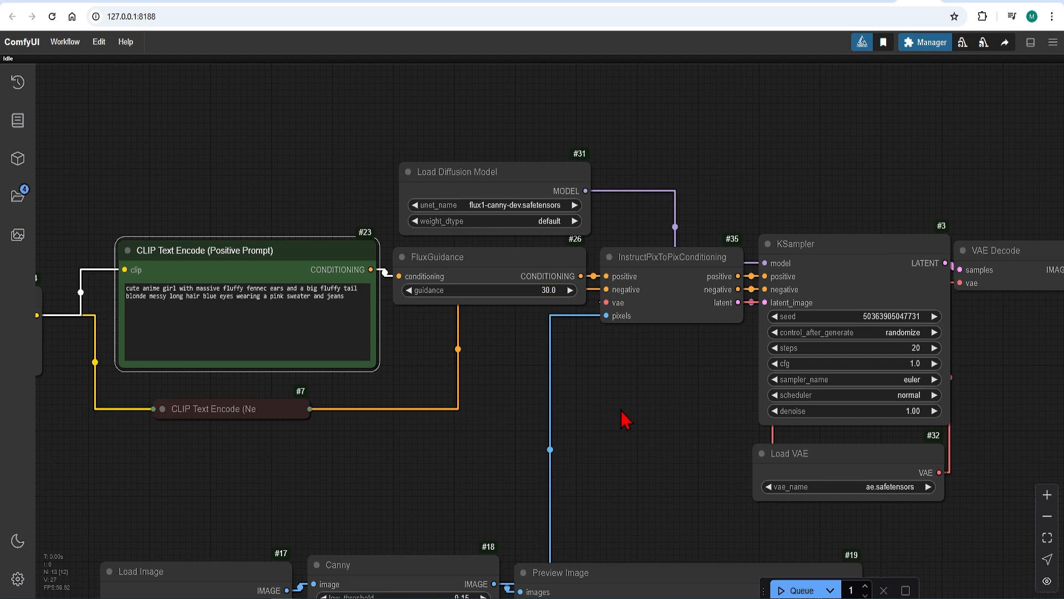
pyautogui.moveTo(622, 420); pyautogui.dragTo(535, 254)
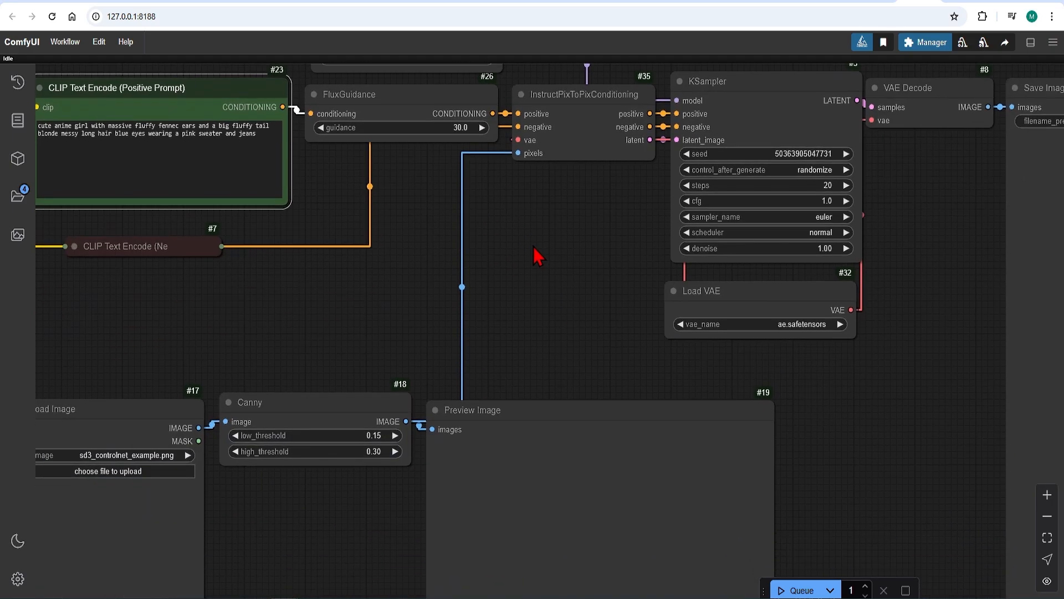
# Set the Load VAE node's vae_name to ae.safetensors.
pyautogui.click(807, 323)
pyautogui.click(825, 340)
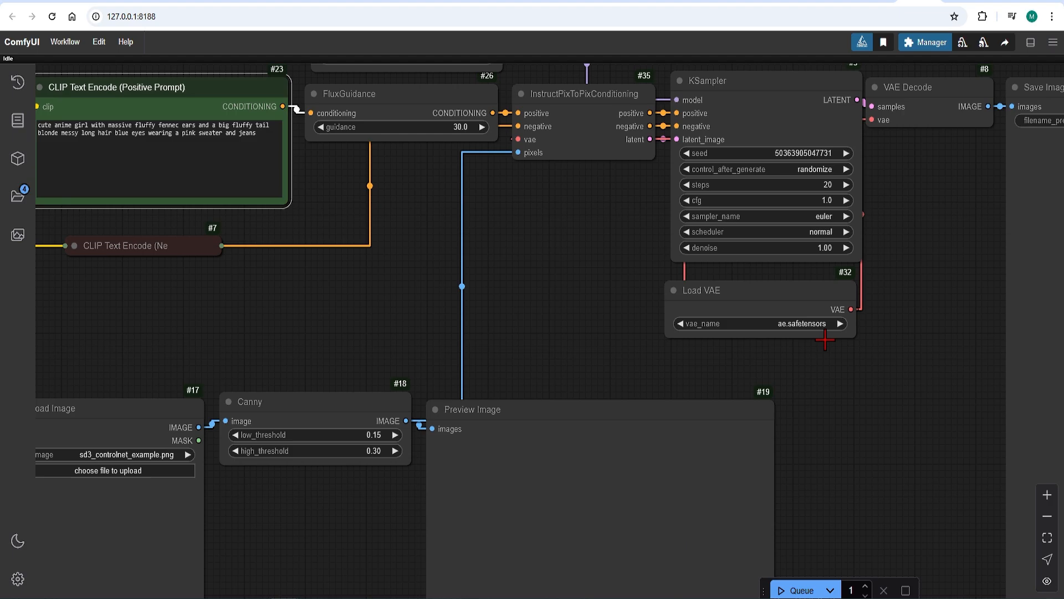
# Add an AIO Aux Preprocessor node and place it above the Canny node.
pyautogui.moveTo(240, 332); pyautogui.dragTo(342, 269)
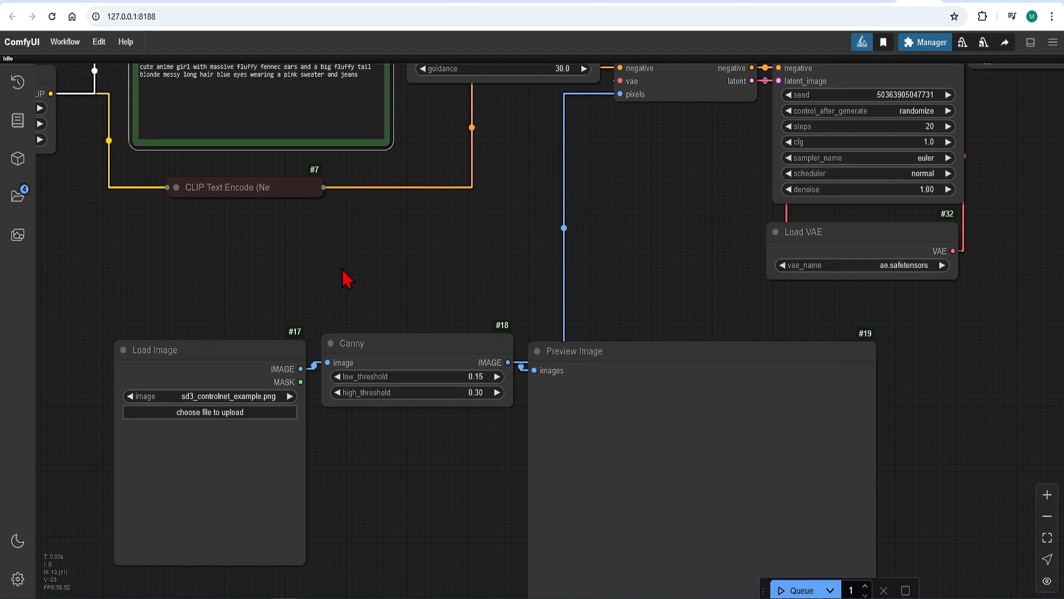
pyautogui.moveTo(254, 348); pyautogui.dragTo(149, 319)
pyautogui.doubleClick(412, 182)
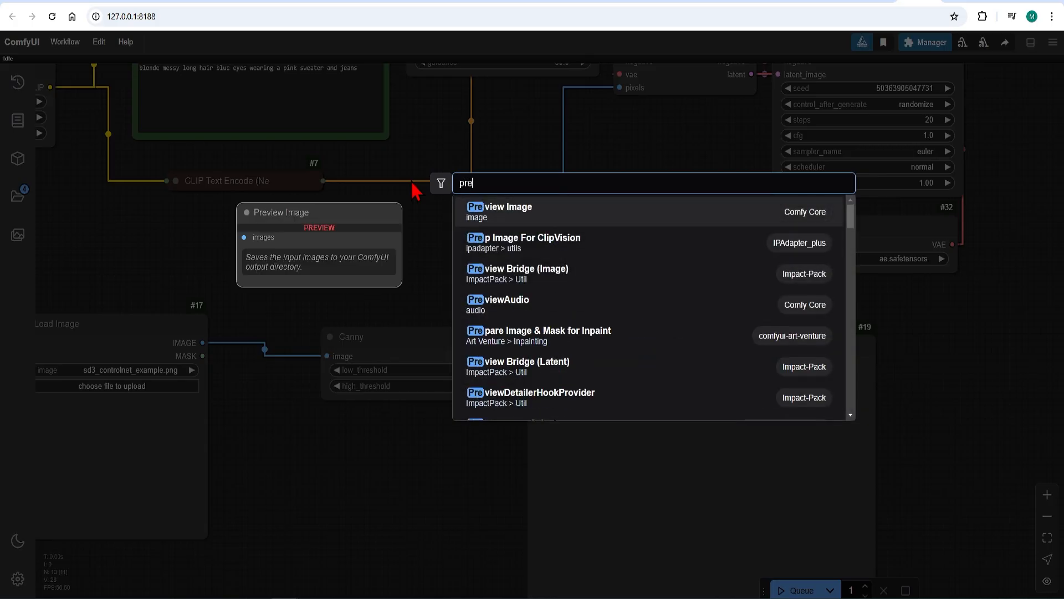
pyautogui.write('preprco')
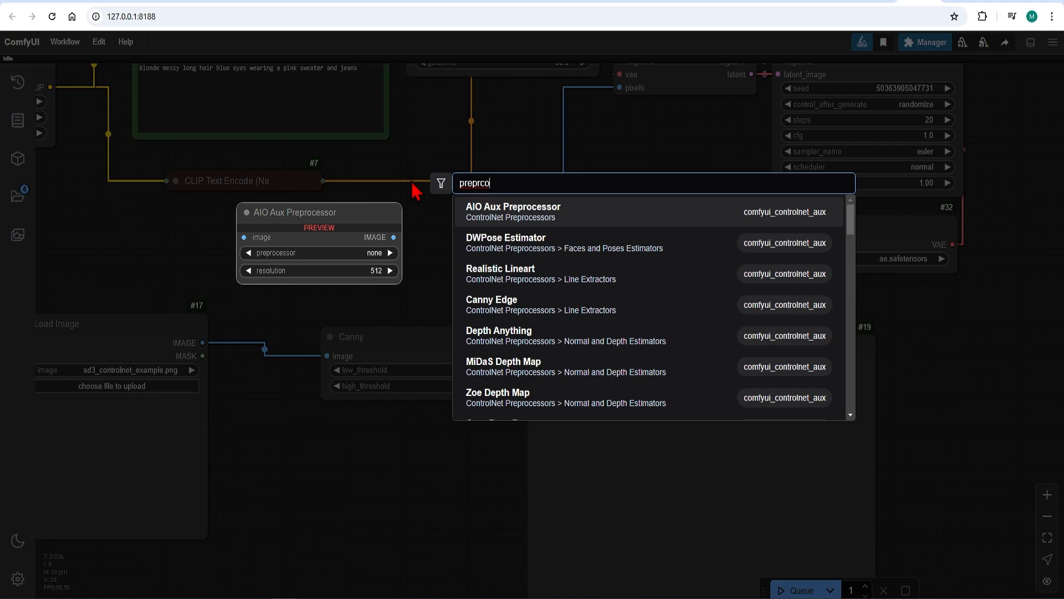
pyautogui.click(554, 217)
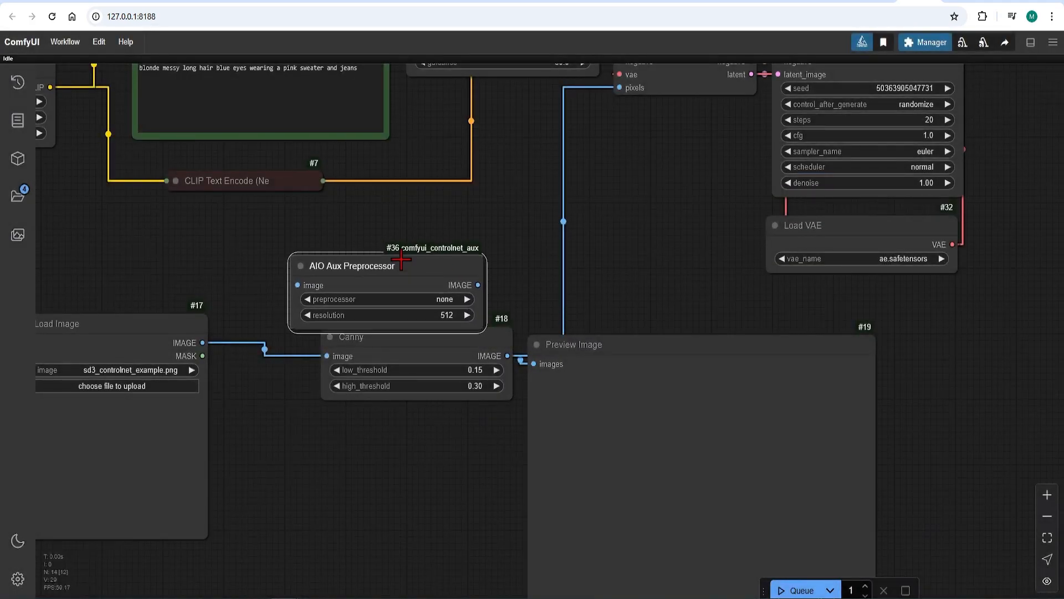
pyautogui.moveTo(405, 263); pyautogui.dragTo(398, 239)
# Set the AIO Aux Preprocessor's preprocessor to CannyEdgePreprocessor and its resolution to 1024.
pyautogui.click(435, 271)
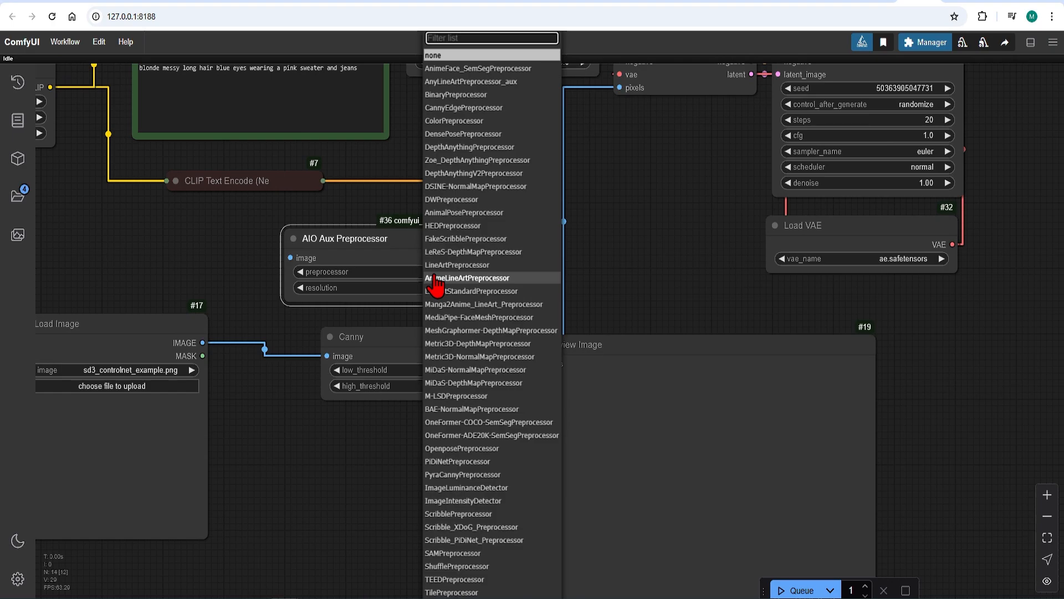
pyautogui.write('cann')
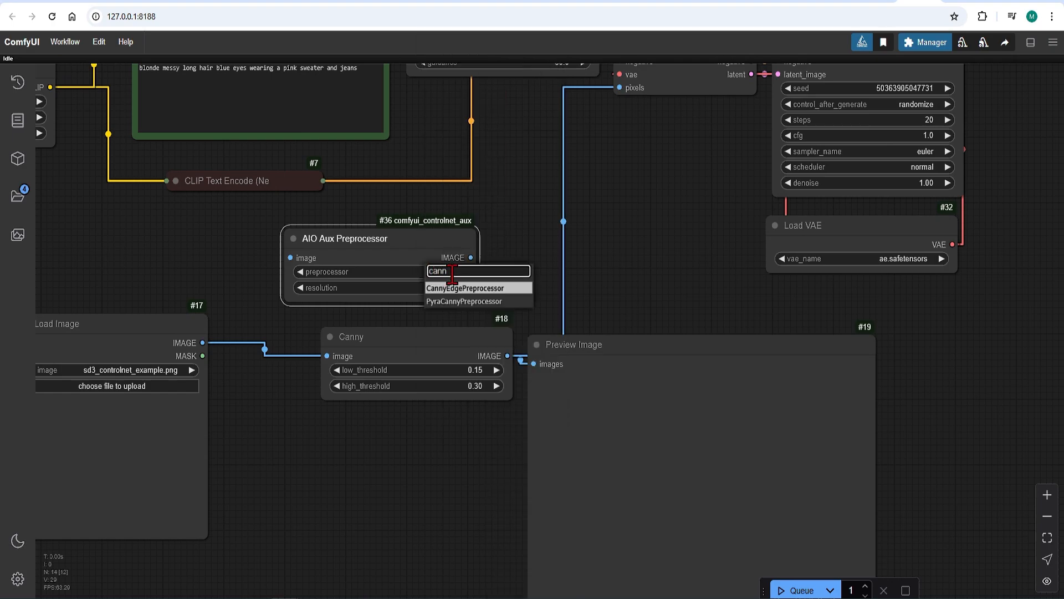
pyautogui.click(474, 289)
pyautogui.click(438, 287)
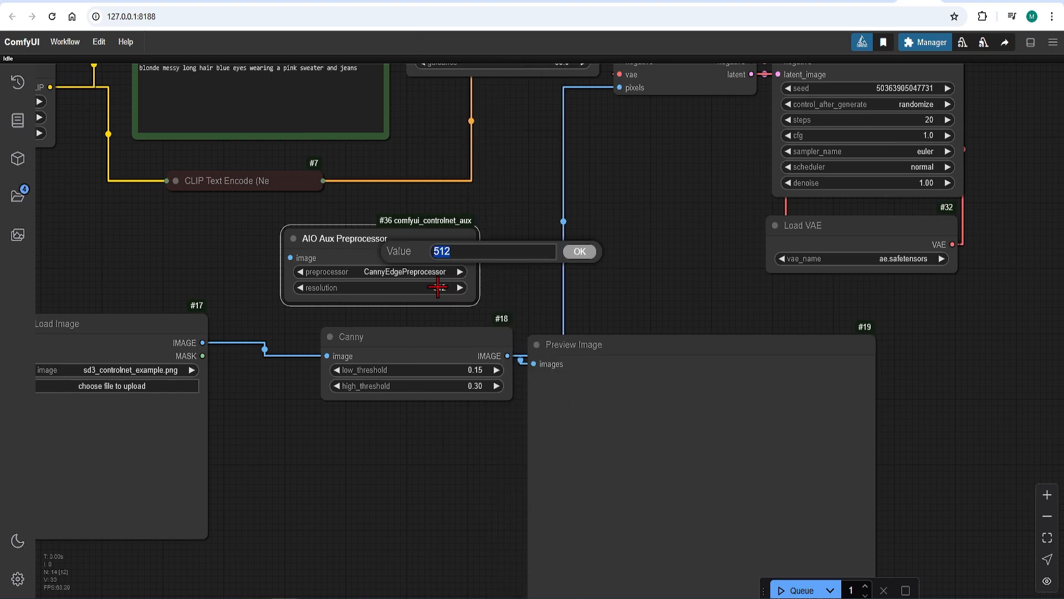
pyautogui.write('1024')
pyautogui.click(580, 252)
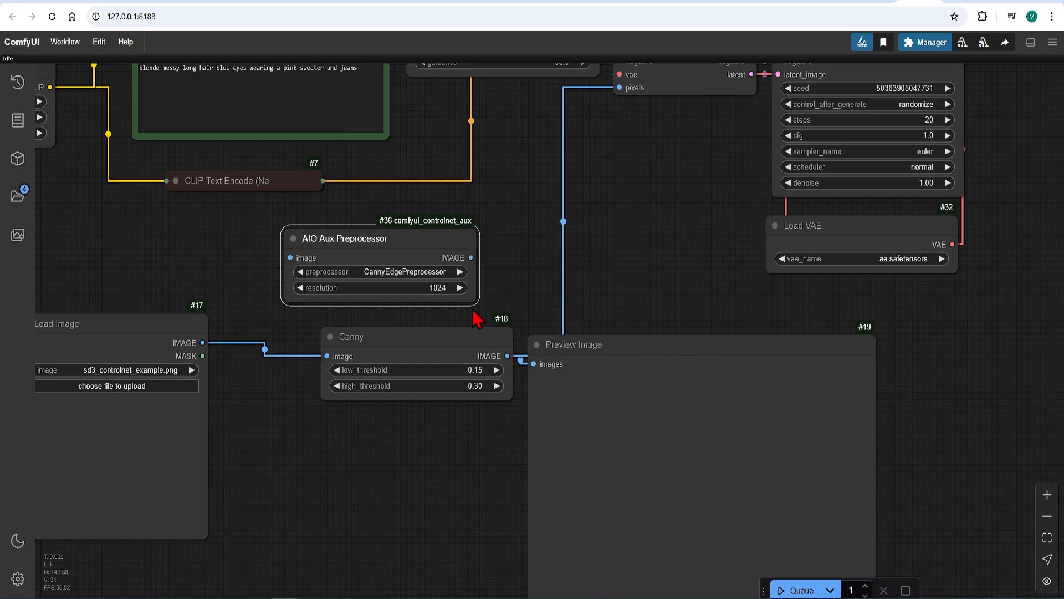
# Delete the Canny node.
pyautogui.click(426, 339)
pyautogui.moveTo(419, 344); pyautogui.dragTo(398, 350)
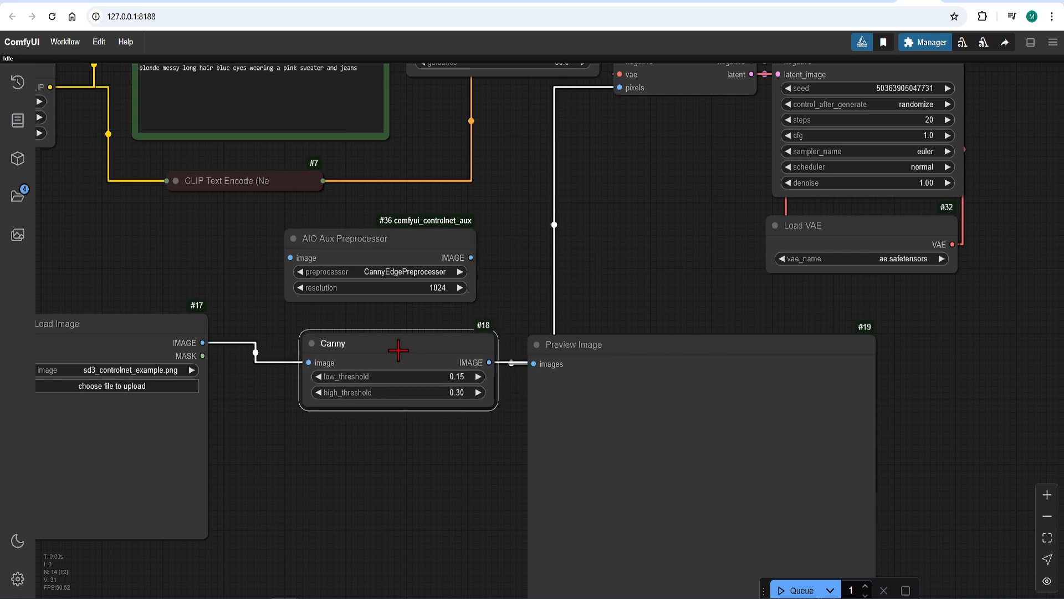
pyautogui.press('Delete')
# Connect the Load Image output to the AIO Aux Preprocessor's image input and its output to the Preview Image.
pyautogui.moveTo(203, 342); pyautogui.dragTo(292, 265)
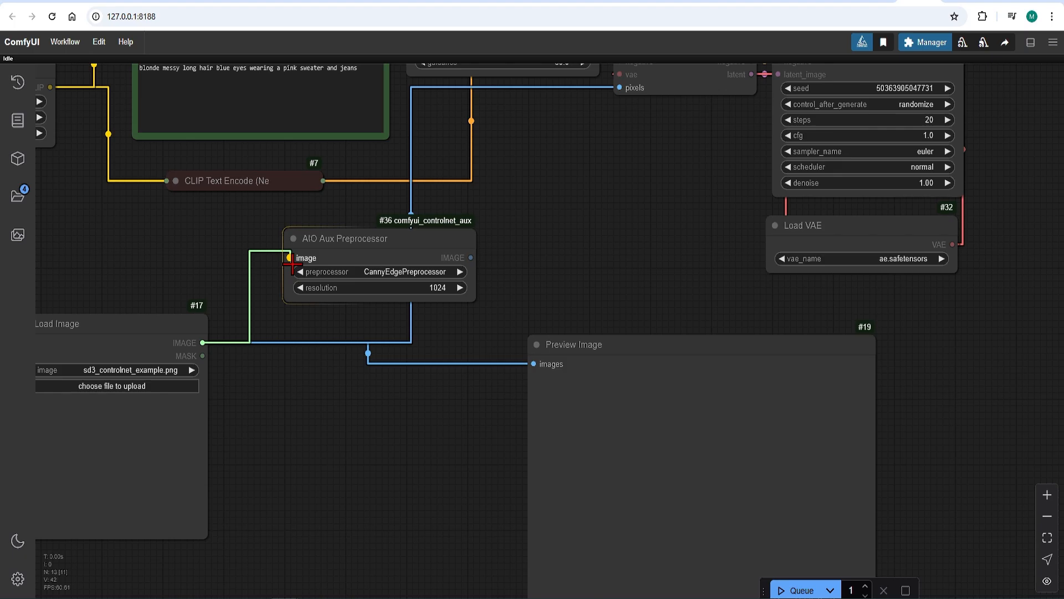
pyautogui.moveTo(471, 257); pyautogui.dragTo(533, 363)
# Load the 00056-wooden frame.png image into the Load Image node.
pyautogui.scroll(-2, 444, 299)
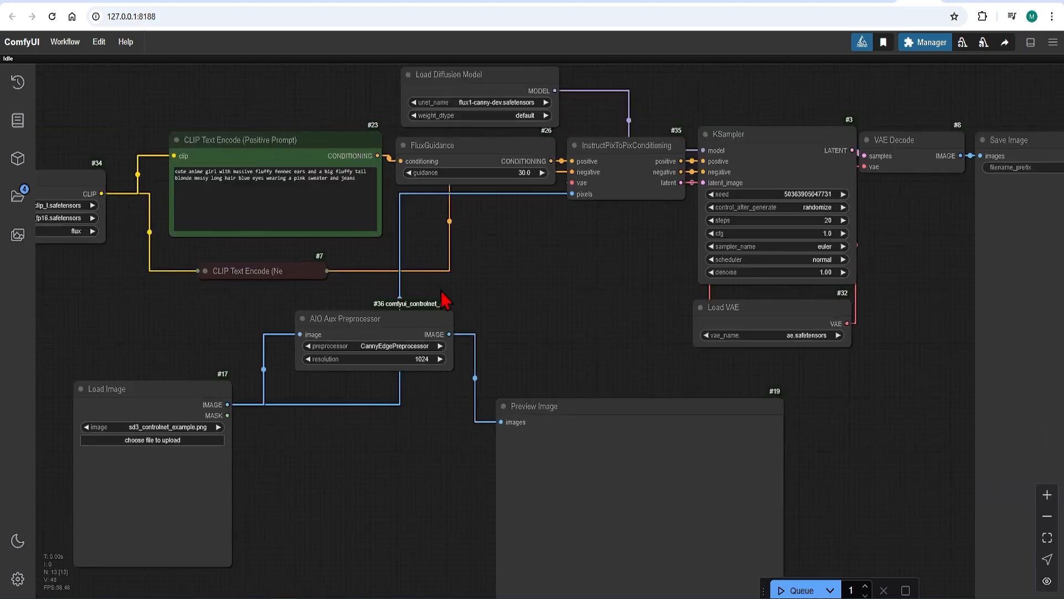
pyautogui.scroll(2, 452, 302)
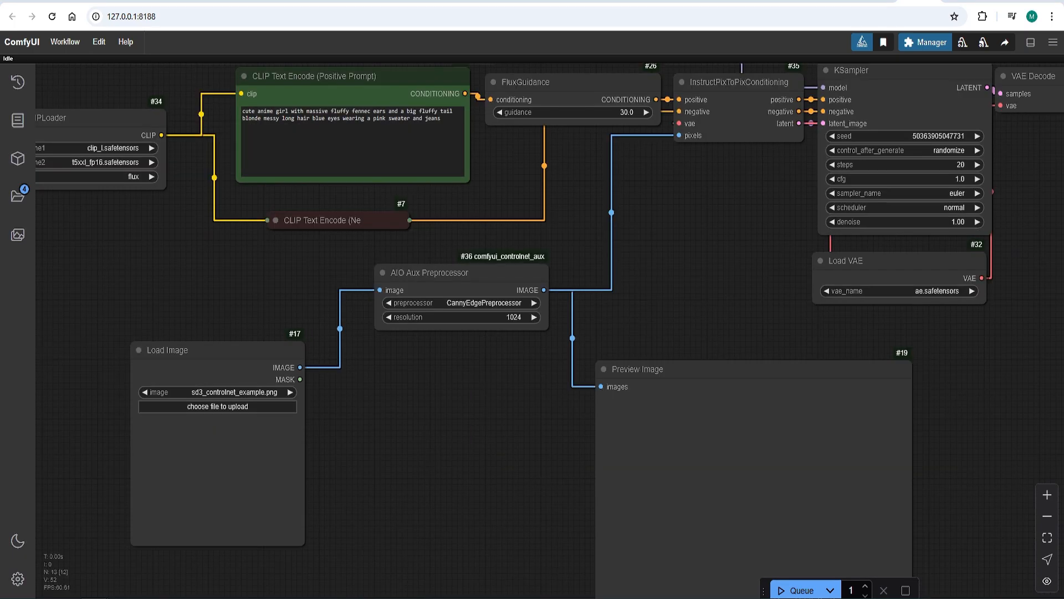
pyautogui.moveTo(1, 400); pyautogui.dragTo(195, 471)
pyautogui.scroll(2, 285, 317)
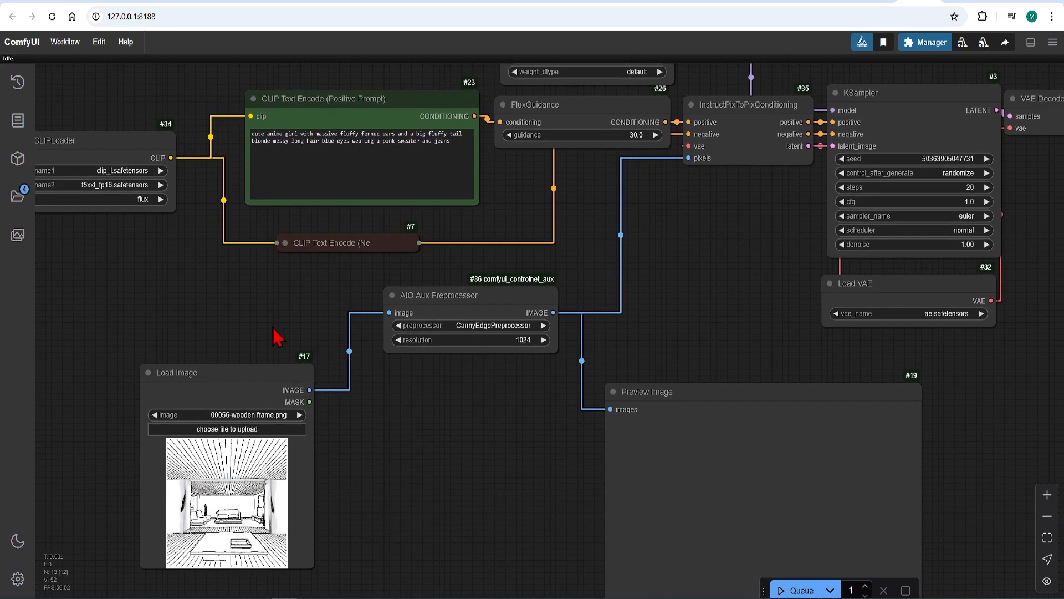
# Replace the positive prompt with "modern japanese living room with wooden paneling".
pyautogui.click(454, 144)
pyautogui.hotkey('ctrl', 'a')
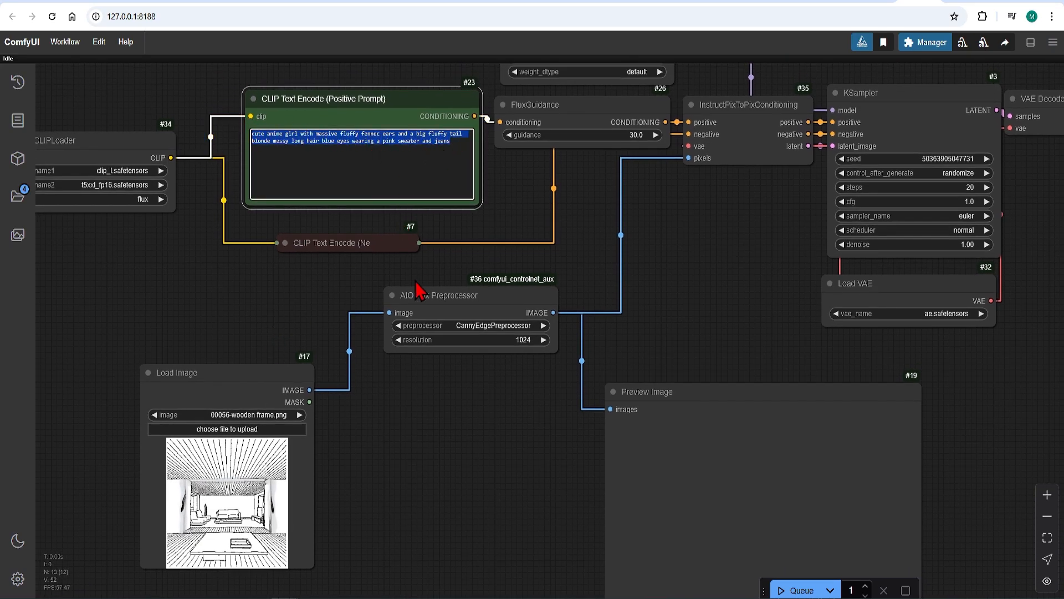
pyautogui.write('modern japanese living room with wooden paneling')
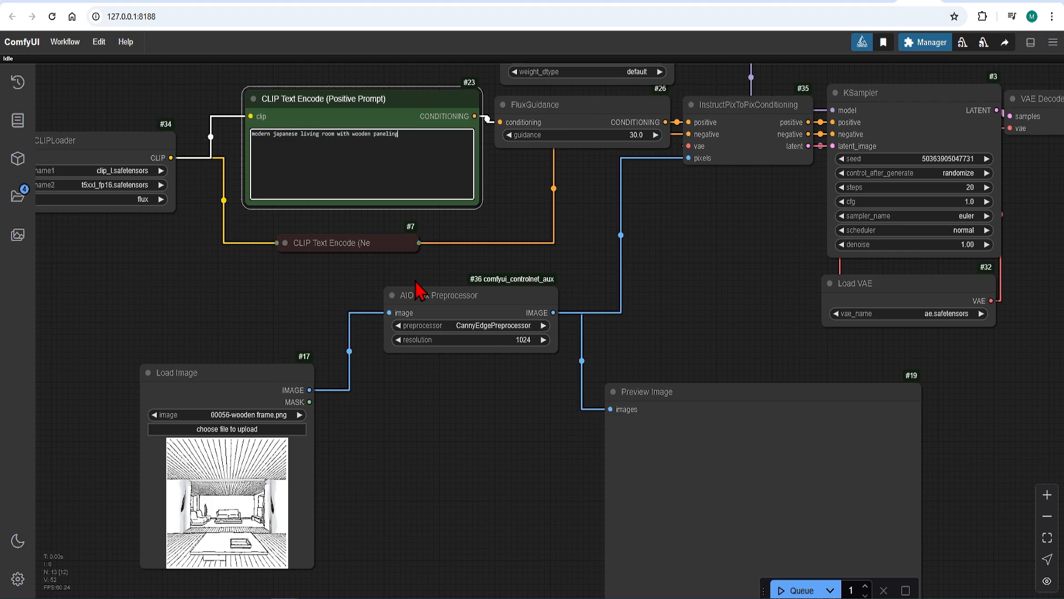
pyautogui.click(431, 490)
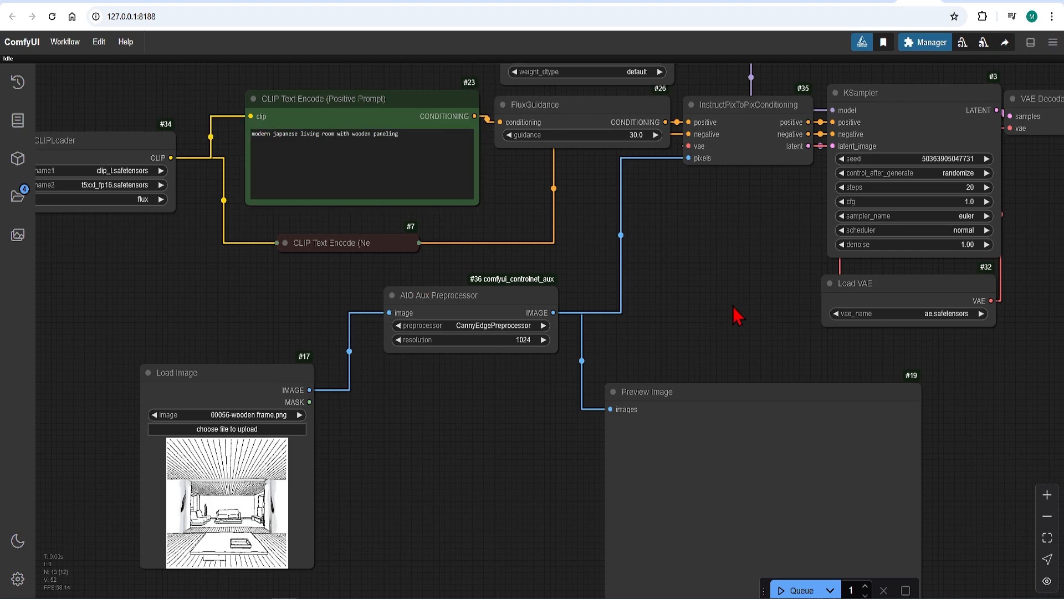
# Set the KSampler's steps to 30, sampler_name to dpmpp_2m and scheduler to simple.
pyautogui.moveTo(783, 286); pyautogui.dragTo(519, 372)
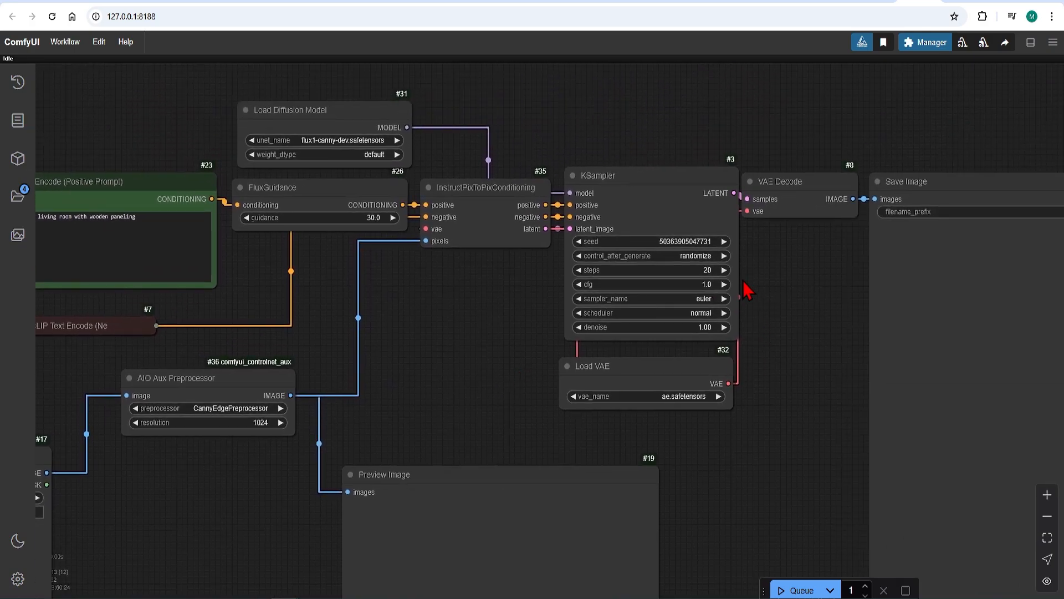
pyautogui.click(707, 270)
pyautogui.write('30')
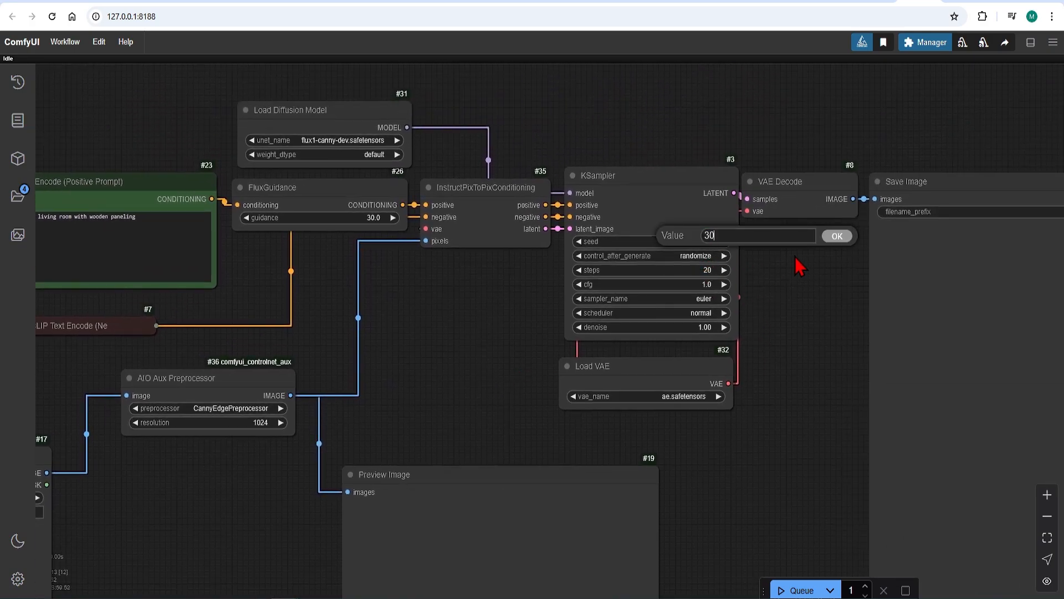
pyautogui.click(838, 237)
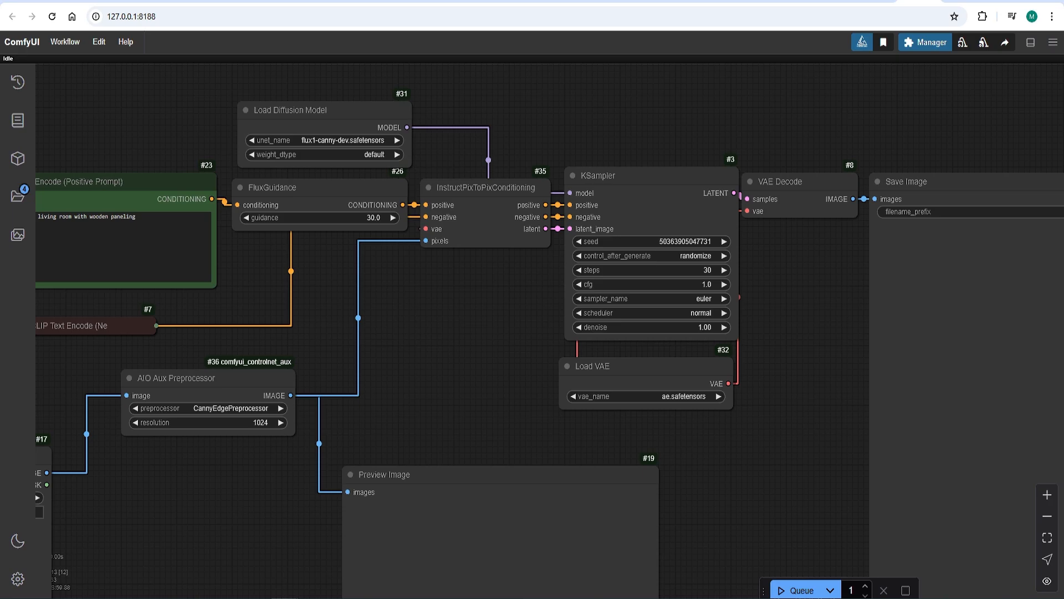
pyautogui.click(687, 298)
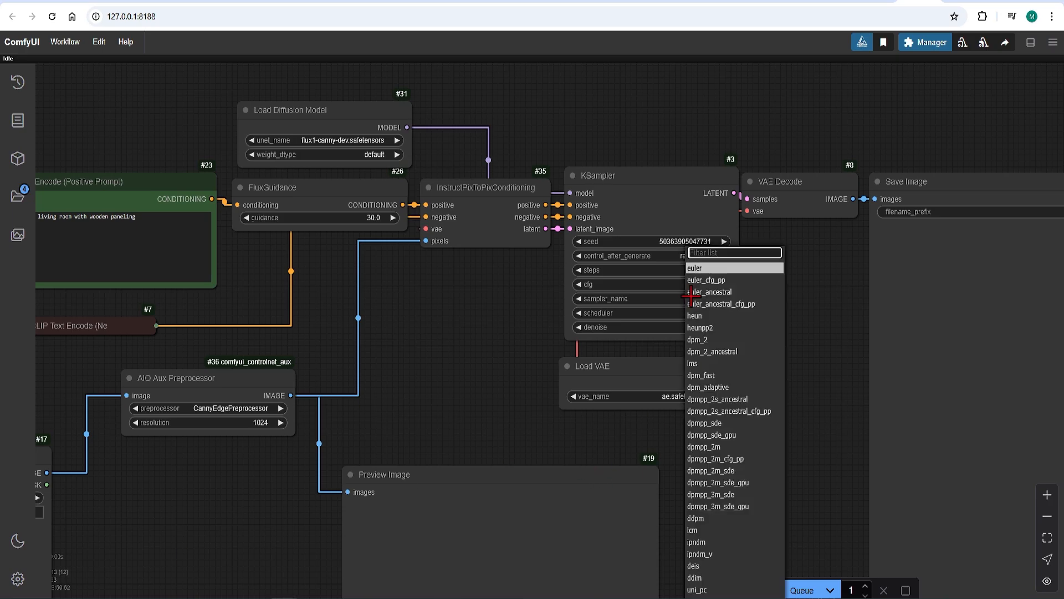
pyautogui.click(707, 446)
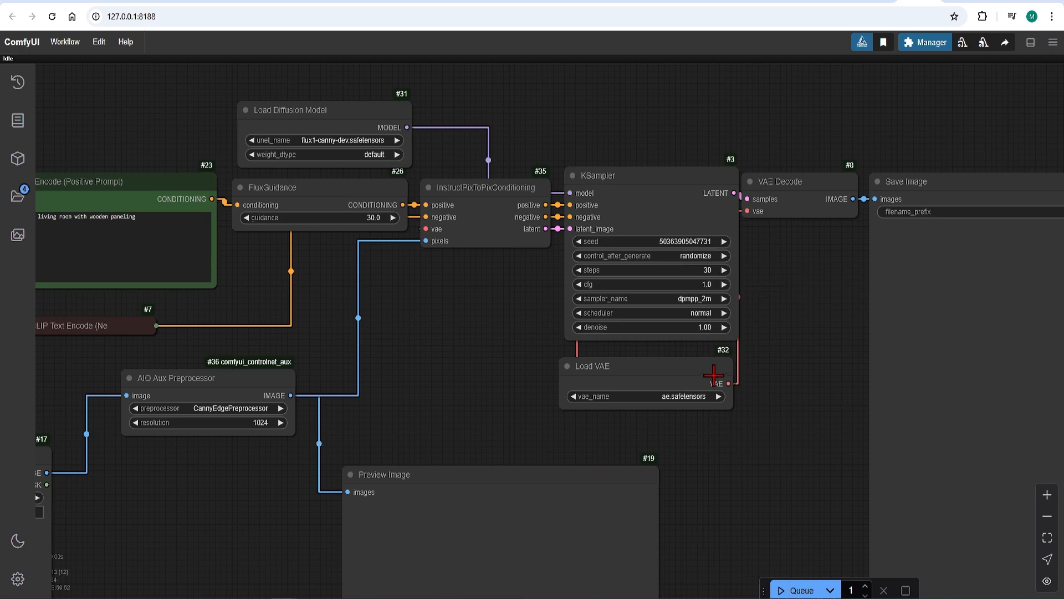
pyautogui.click(714, 312)
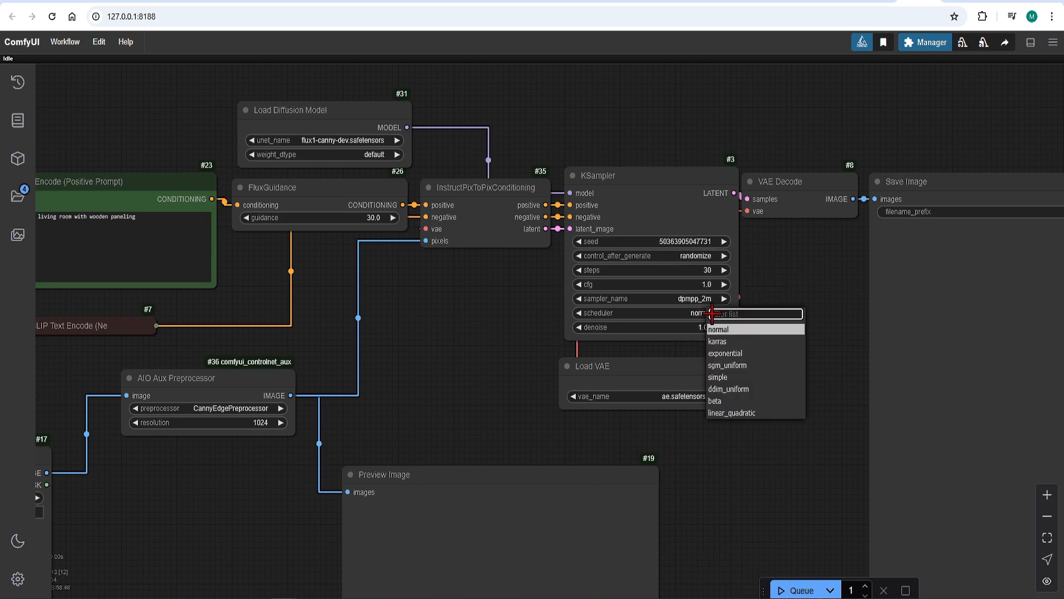
pyautogui.click(745, 375)
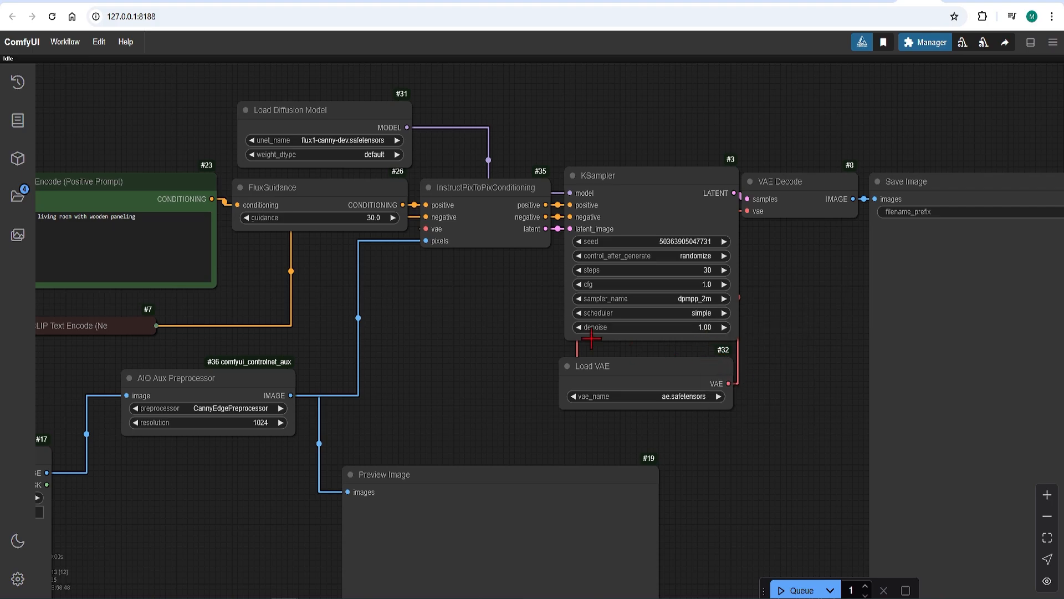
# Queue the workflow to generate the image.
pyautogui.scroll(-2, 442, 303)
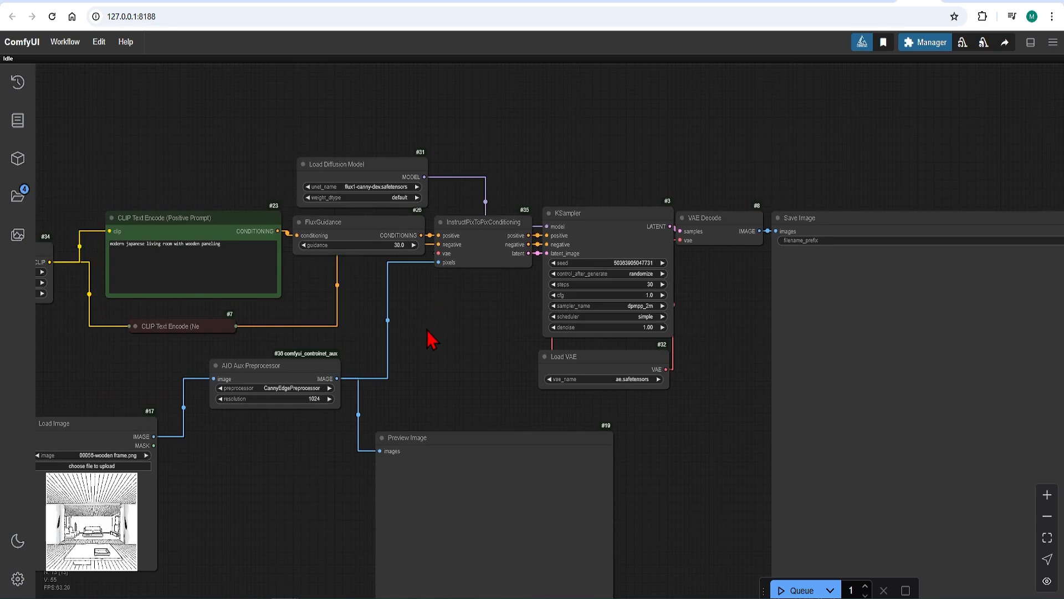
pyautogui.moveTo(394, 337); pyautogui.dragTo(523, 243)
pyautogui.hotkey('ctrl', 'Return')
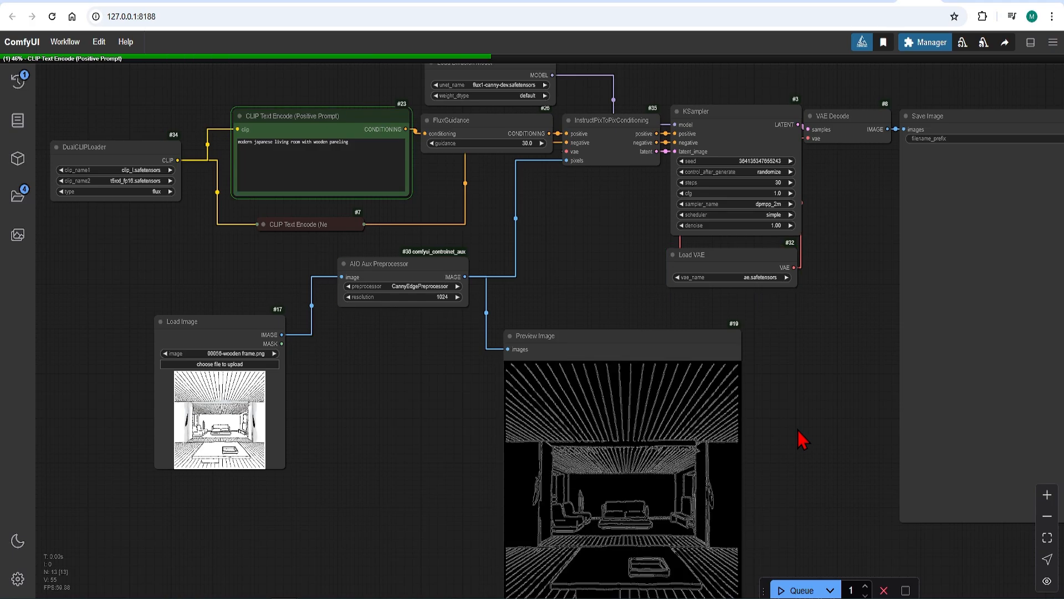
# Reposition the Preview Image node below the AIO Aux Preprocessor, clear of the KSampler and Save Image.
pyautogui.moveTo(599, 335); pyautogui.dragTo(595, 290)
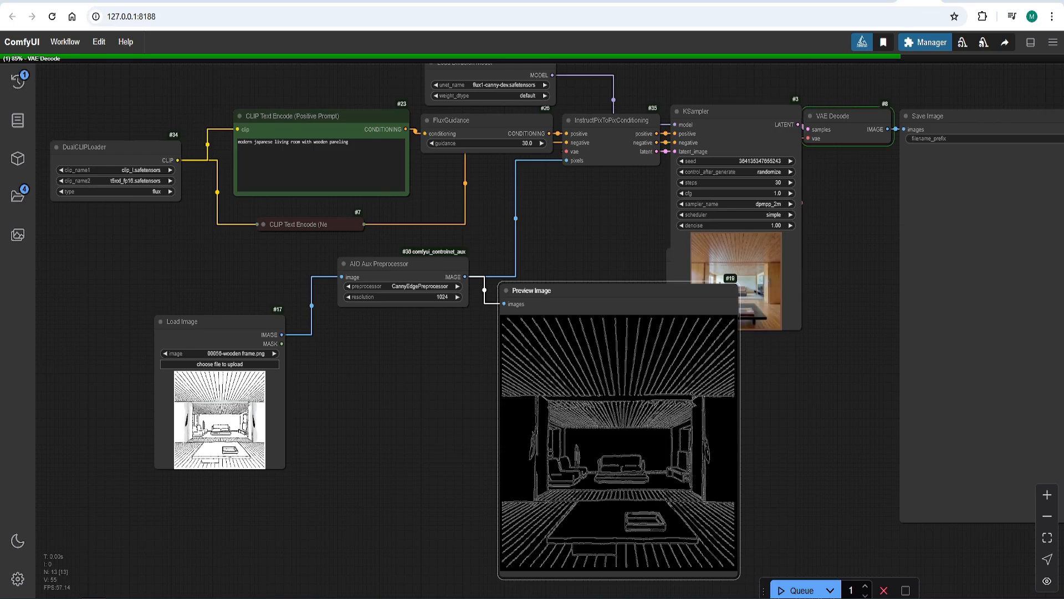
pyautogui.scroll(-2, 363, 358)
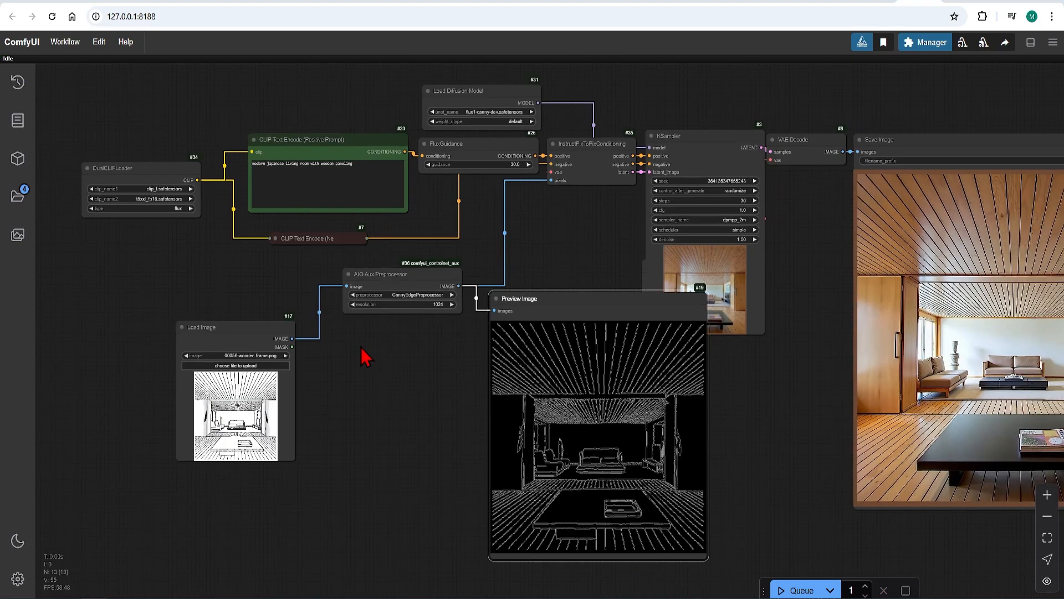
pyautogui.moveTo(919, 524); pyautogui.dragTo(678, 544)
pyautogui.scroll(3, 768, 507)
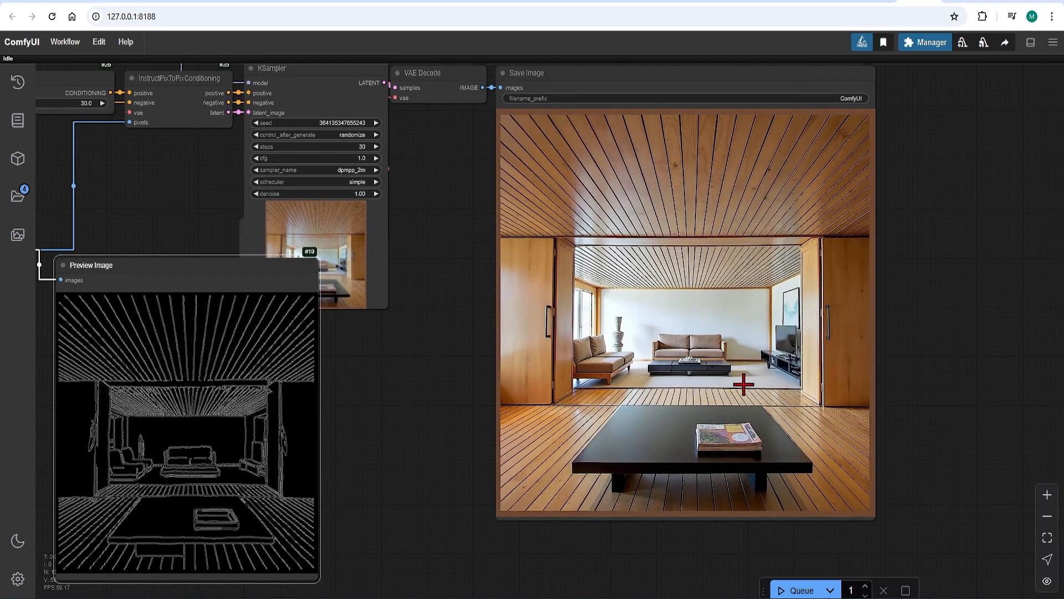
pyautogui.moveTo(231, 276); pyautogui.dragTo(273, 318)
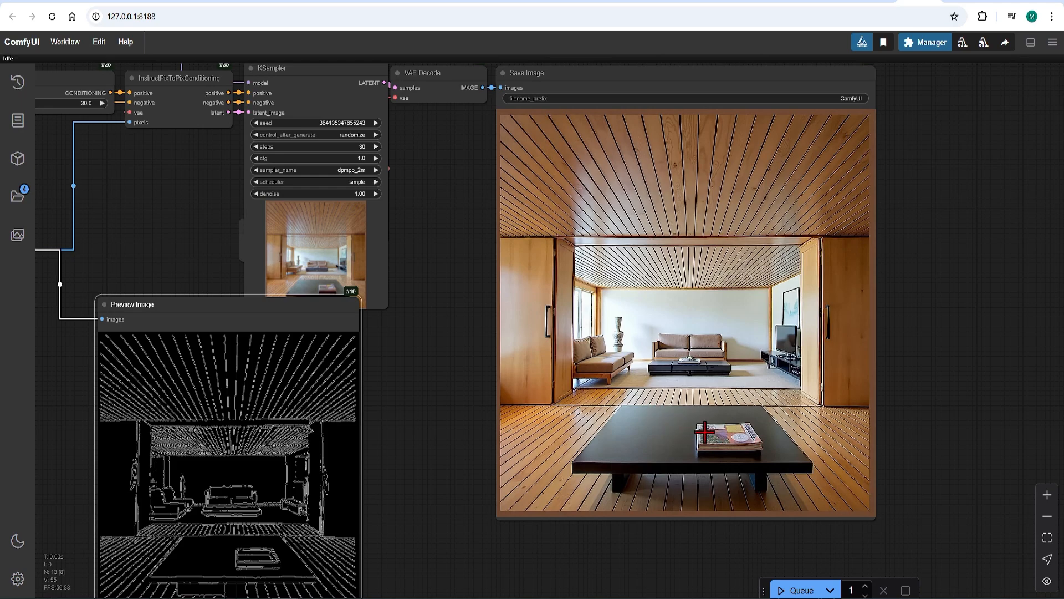
pyautogui.scroll(-2, 693, 371)
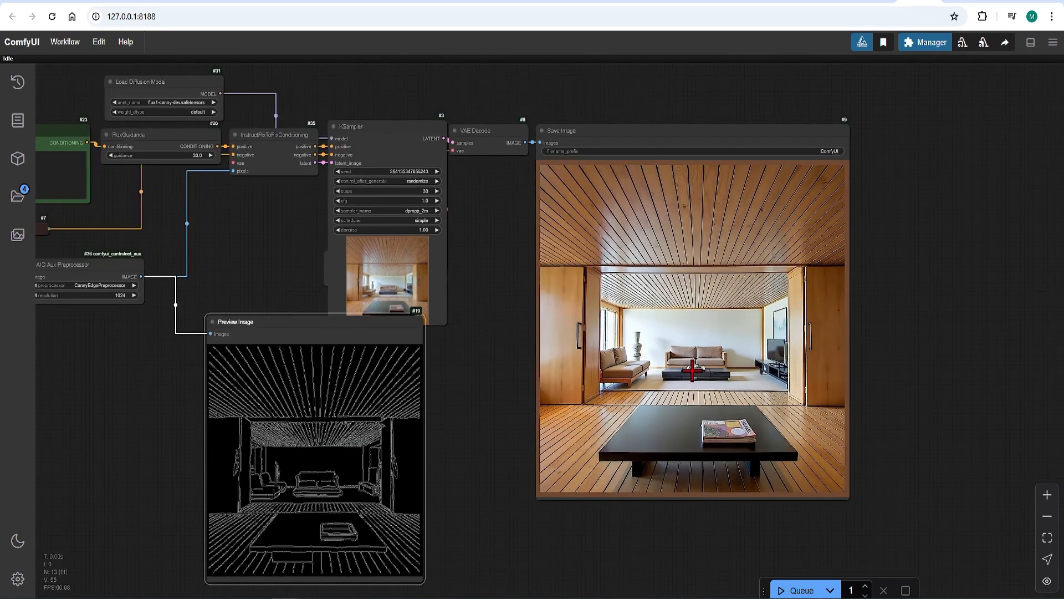
pyautogui.moveTo(285, 328); pyautogui.dragTo(197, 336)
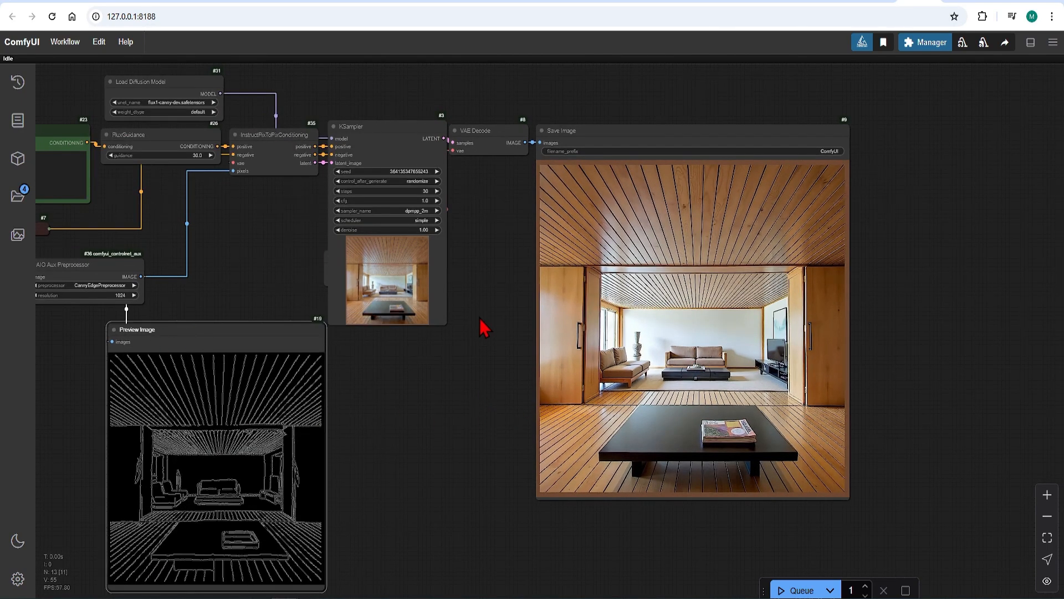
# Add an Image Comparer (rgthree) node above the KSampler area.
pyautogui.moveTo(501, 98); pyautogui.dragTo(404, 197)
pyautogui.doubleClick(404, 197)
pyautogui.write('compare')
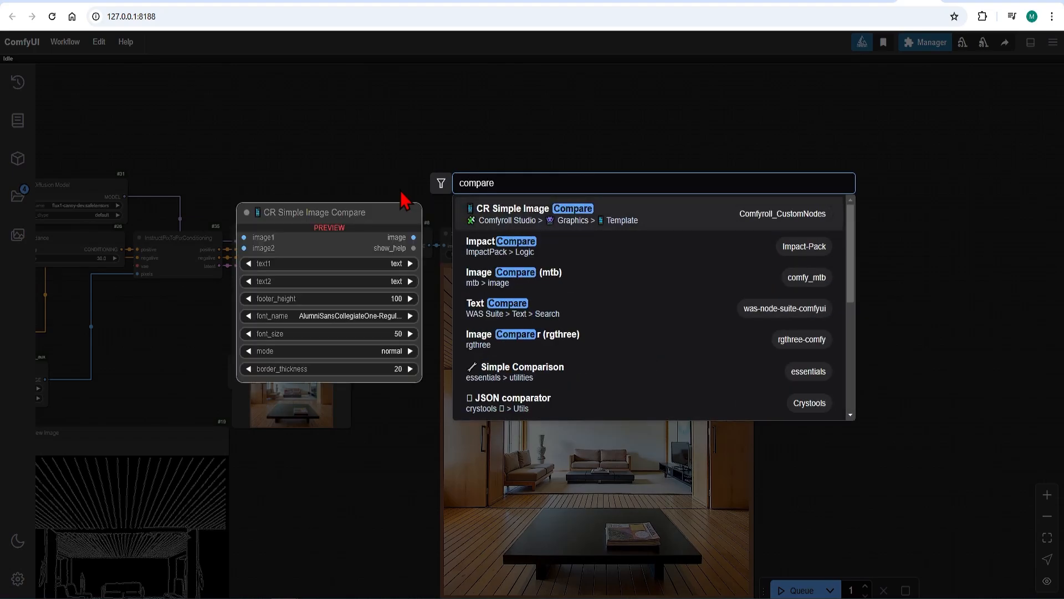
pyautogui.click(576, 347)
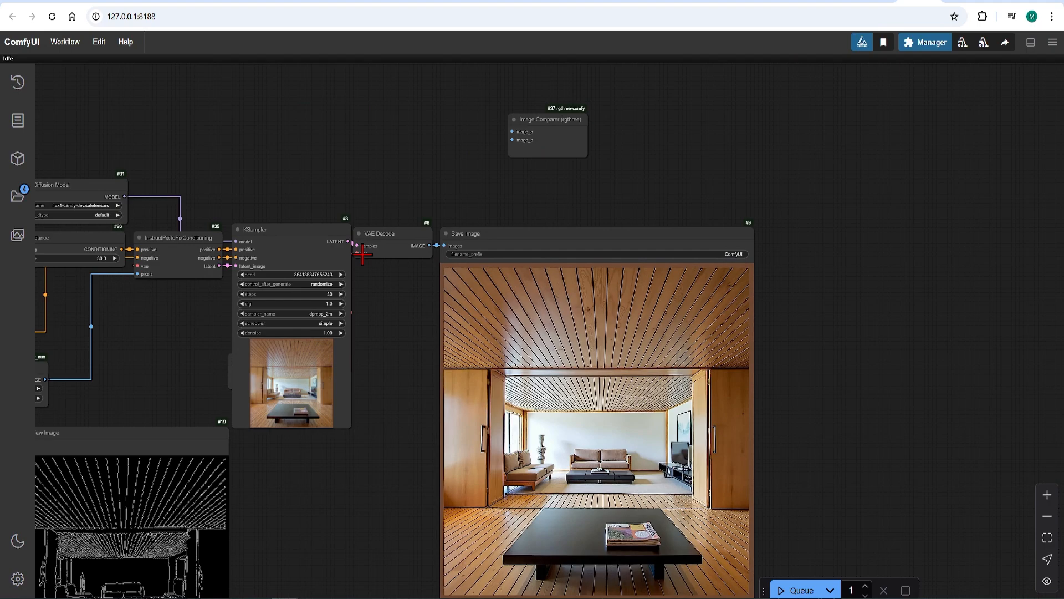
# Connect the Load Image output to the comparer's image_a and the VAE Decode output to image_b.
pyautogui.scroll(-1, 400, 287)
pyautogui.moveTo(195, 362); pyautogui.dragTo(369, 344)
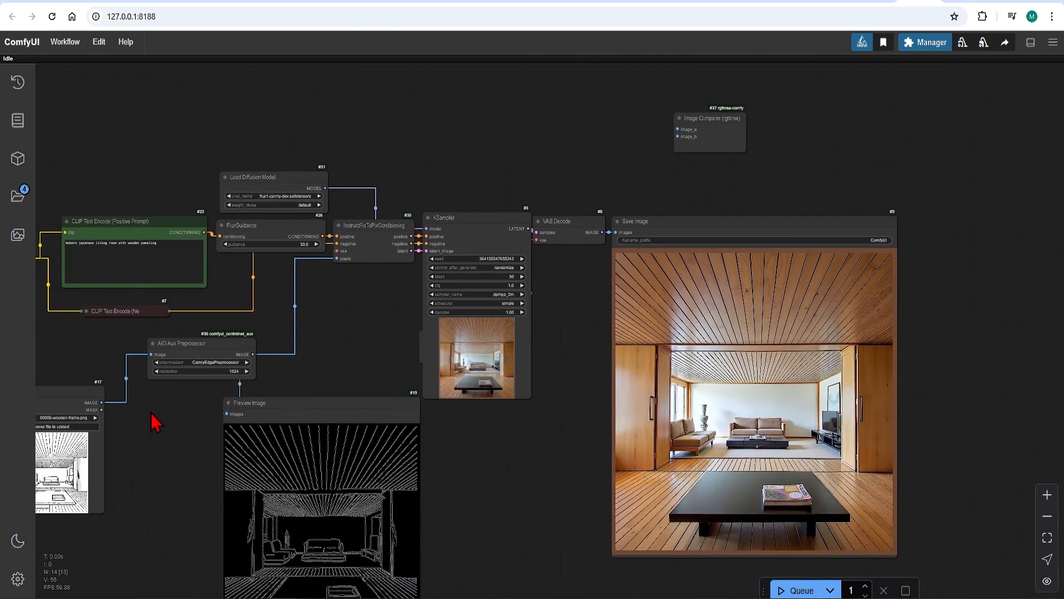
pyautogui.moveTo(101, 402); pyautogui.dragTo(678, 129)
pyautogui.moveTo(601, 233); pyautogui.dragTo(677, 137)
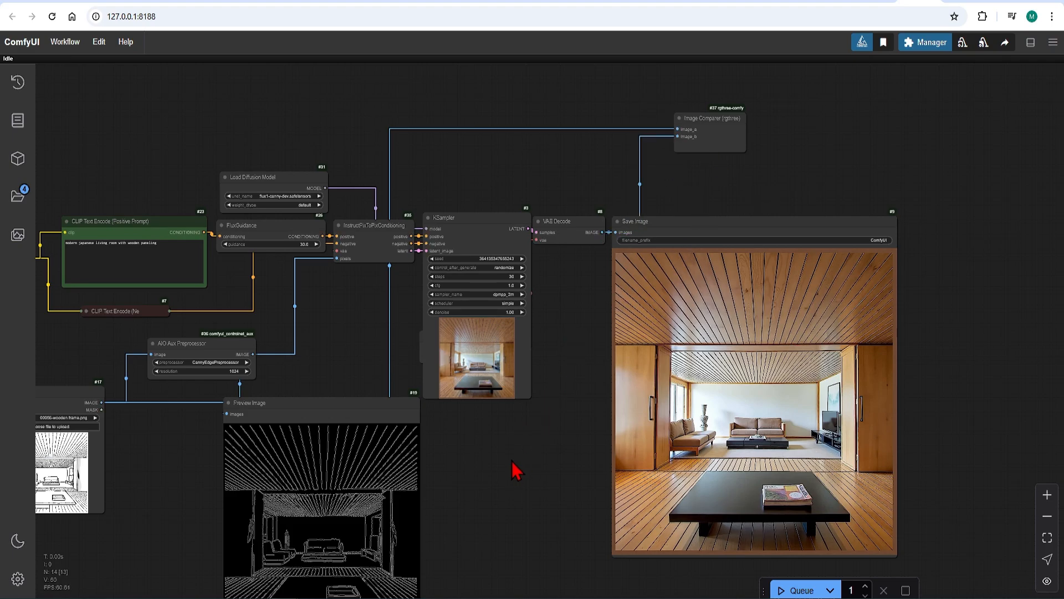
pyautogui.moveTo(102, 343); pyautogui.dragTo(442, 273)
pyautogui.scroll(3, 442, 273)
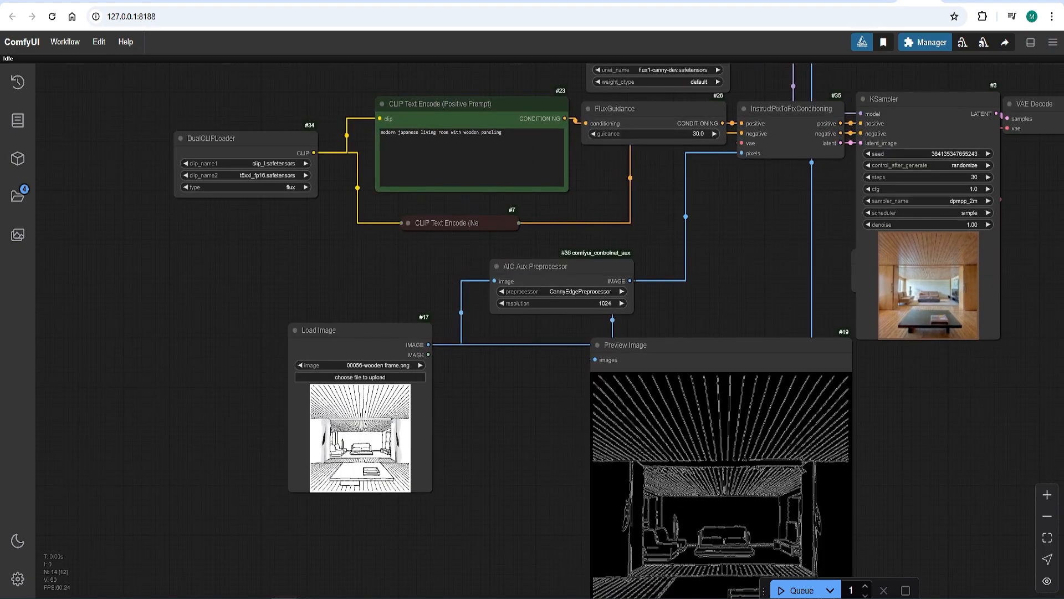
# Load the image elevation (1).png into the Load Image node.
pyautogui.moveTo(0, 427); pyautogui.dragTo(358, 421)
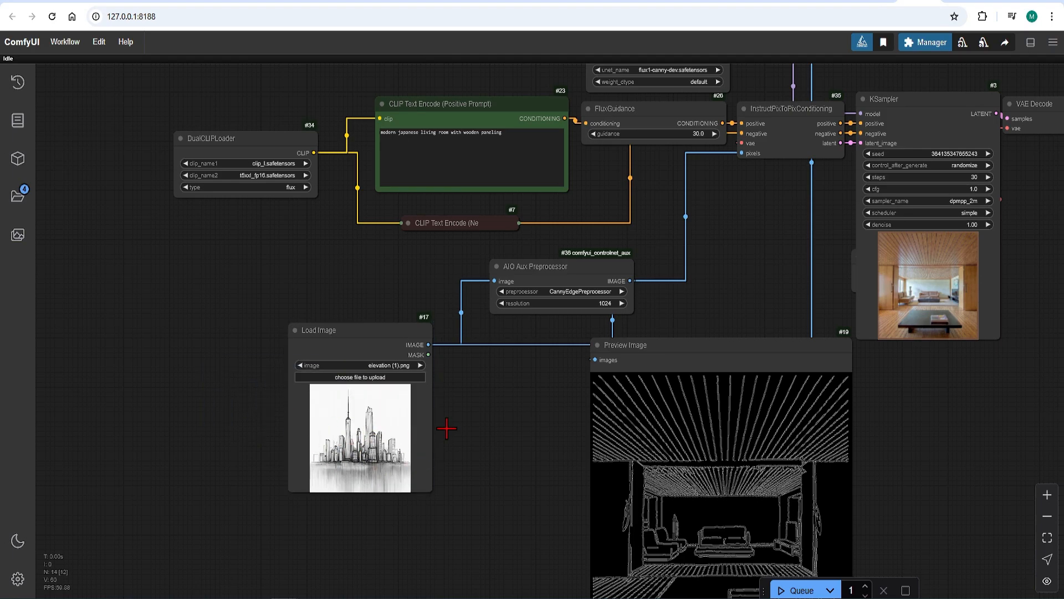
pyautogui.moveTo(458, 427); pyautogui.dragTo(408, 467)
# Replace the positive prompt with "modern skyscrappers at night by the city waterside".
pyautogui.moveTo(462, 178); pyautogui.dragTo(323, 187)
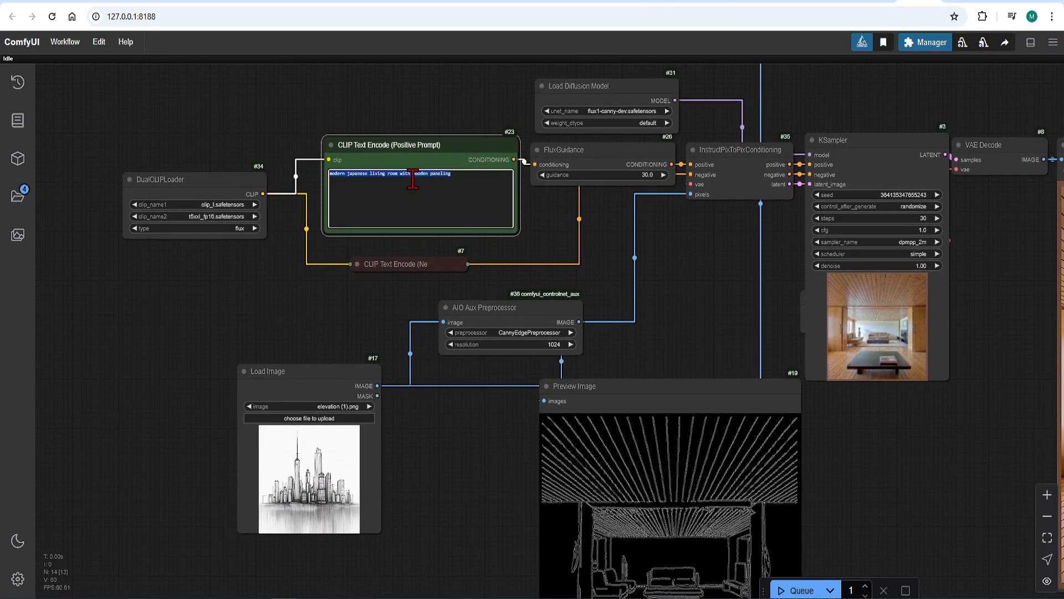
pyautogui.write('modern skyscrappers at night by the city waterside')
pyautogui.click(467, 441)
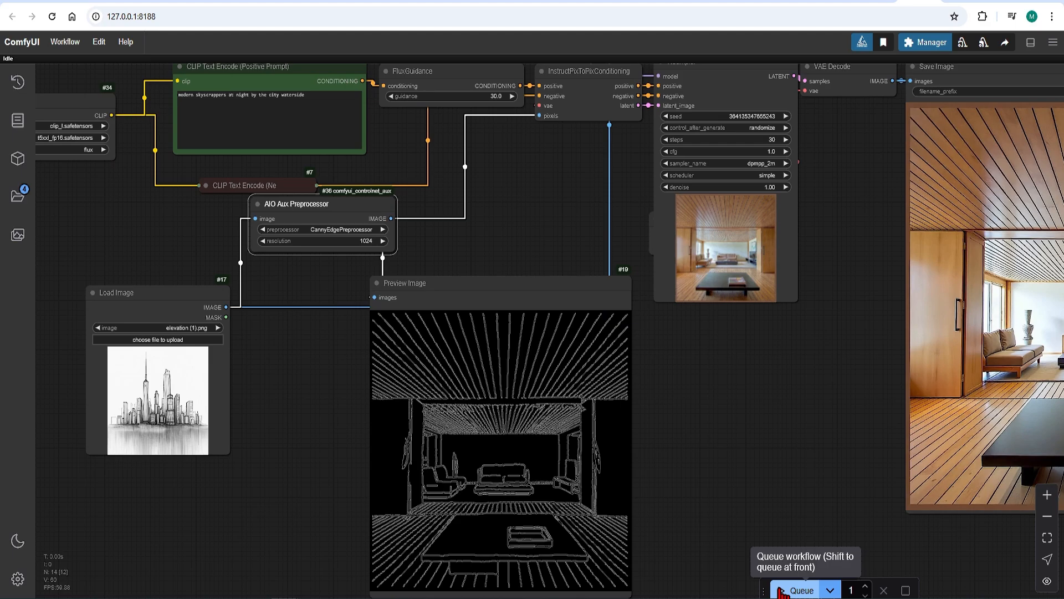
# Queue the workflow to generate the night skyline image.
pyautogui.click(781, 591)
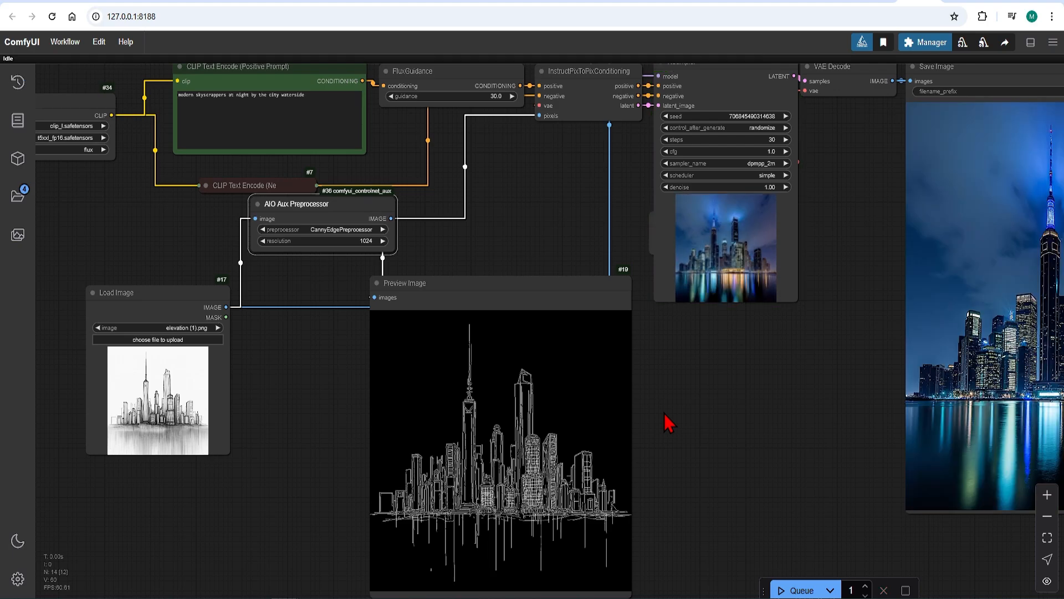
pyautogui.scroll(-4, 698, 423)
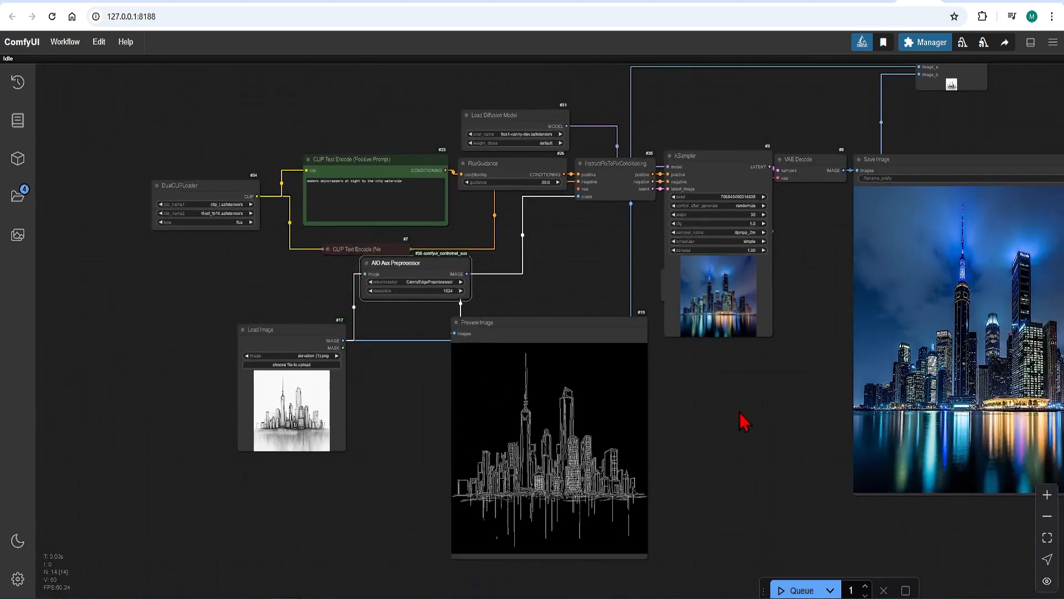
pyautogui.scroll(5, 987, 397)
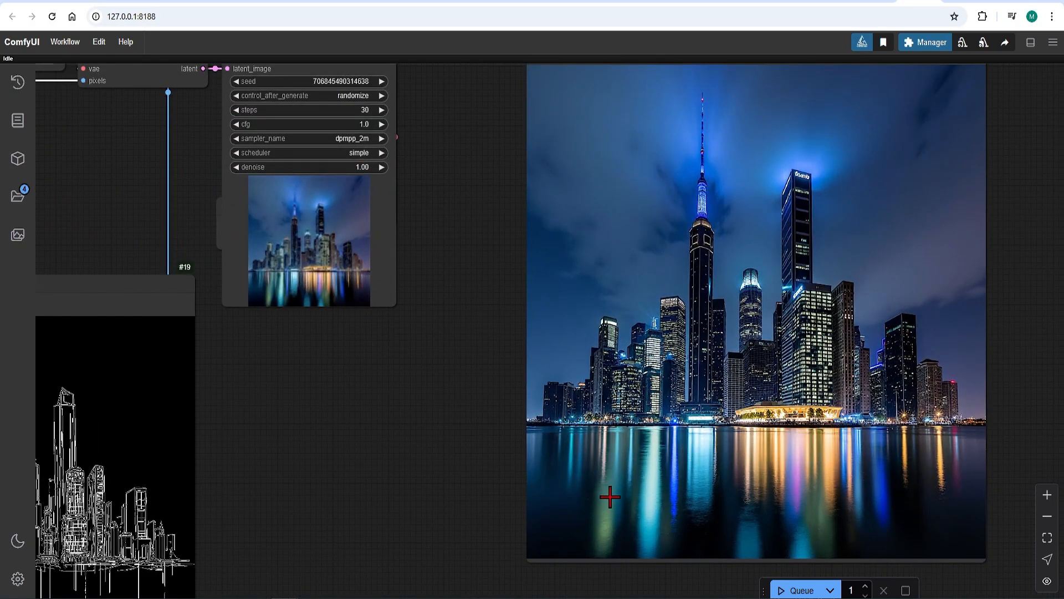
pyautogui.scroll(-5, 502, 439)
pyautogui.scroll(4, 648, 166)
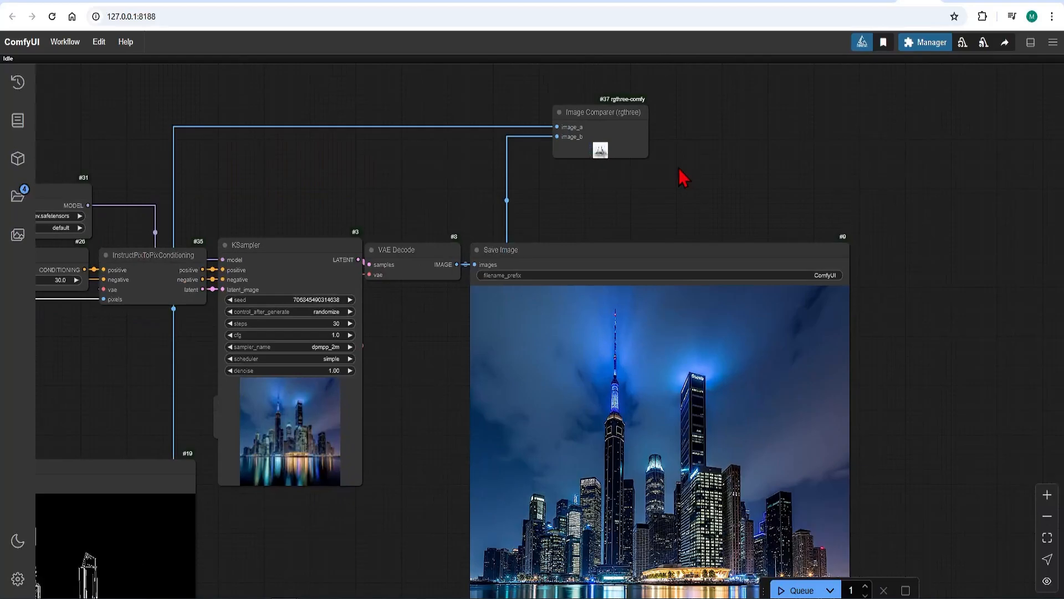
# Move the Image Comparer node higher above the Save Image node.
pyautogui.moveTo(654, 165); pyautogui.dragTo(807, 328)
pyautogui.scroll(-4, 765, 438)
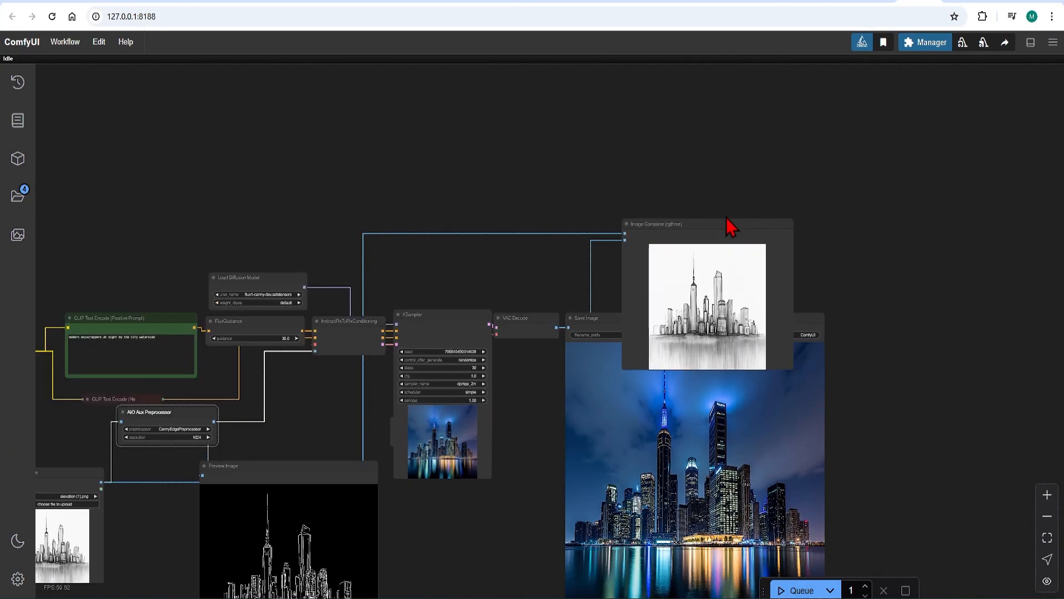
pyautogui.moveTo(732, 228); pyautogui.dragTo(712, 157)
# Inspect the Image Comparer's split view of the generated and source skyline images.
pyautogui.scroll(4, 721, 105)
pyautogui.scroll(8, 715, 116)
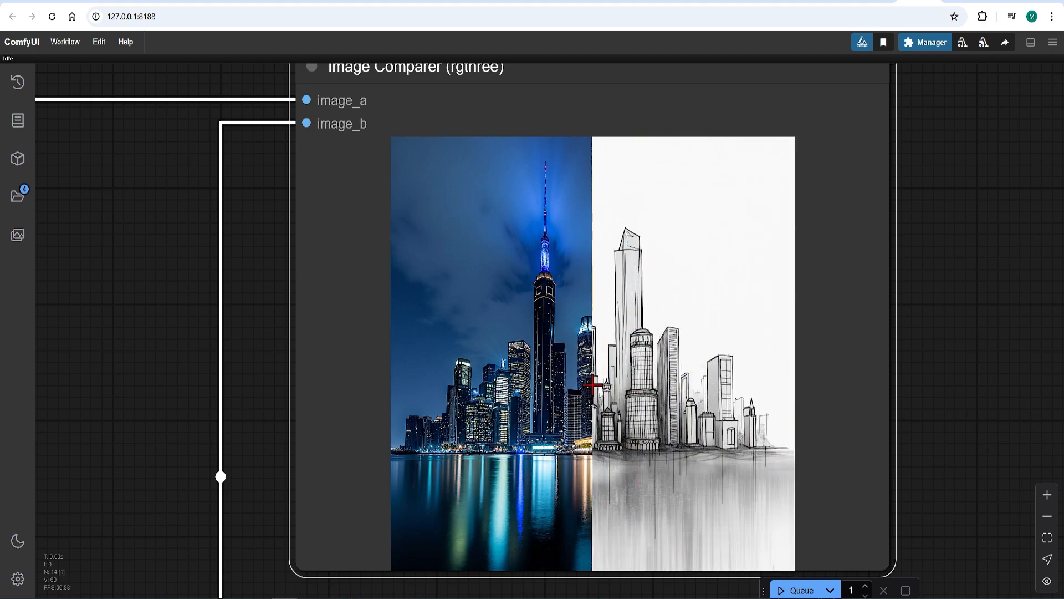
pyautogui.scroll(-5, 586, 383)
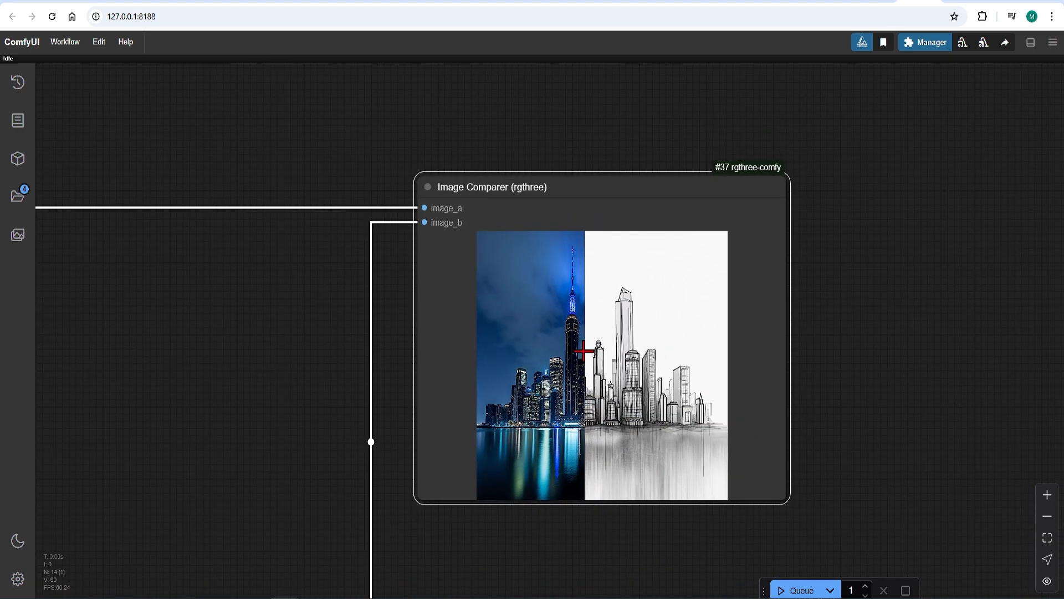
pyautogui.scroll(-5, 881, 238)
pyautogui.scroll(-5, 877, 214)
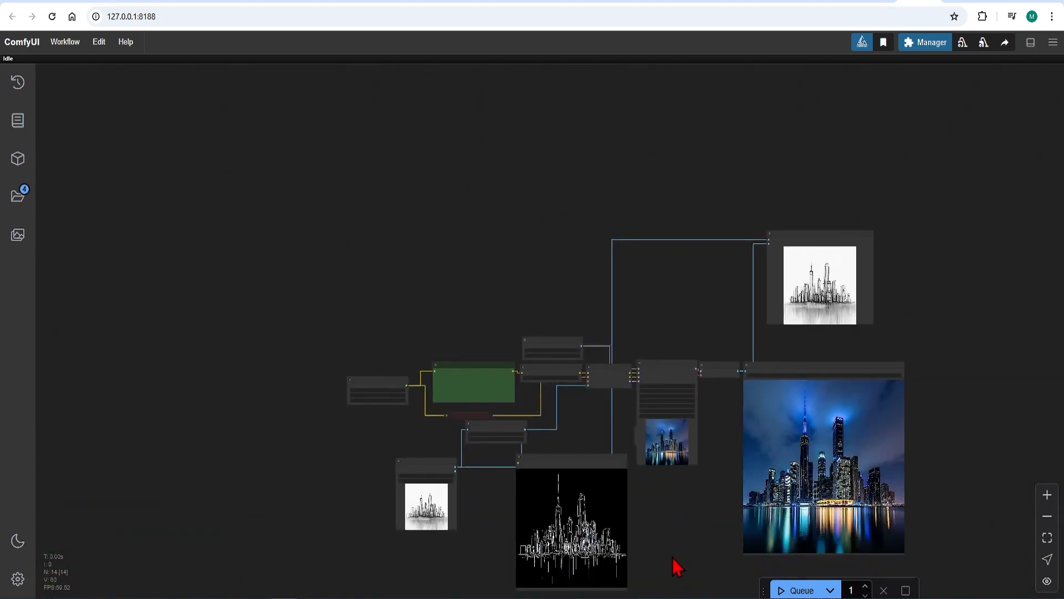
pyautogui.scroll(5, 673, 557)
pyautogui.rightClick(666, 446)
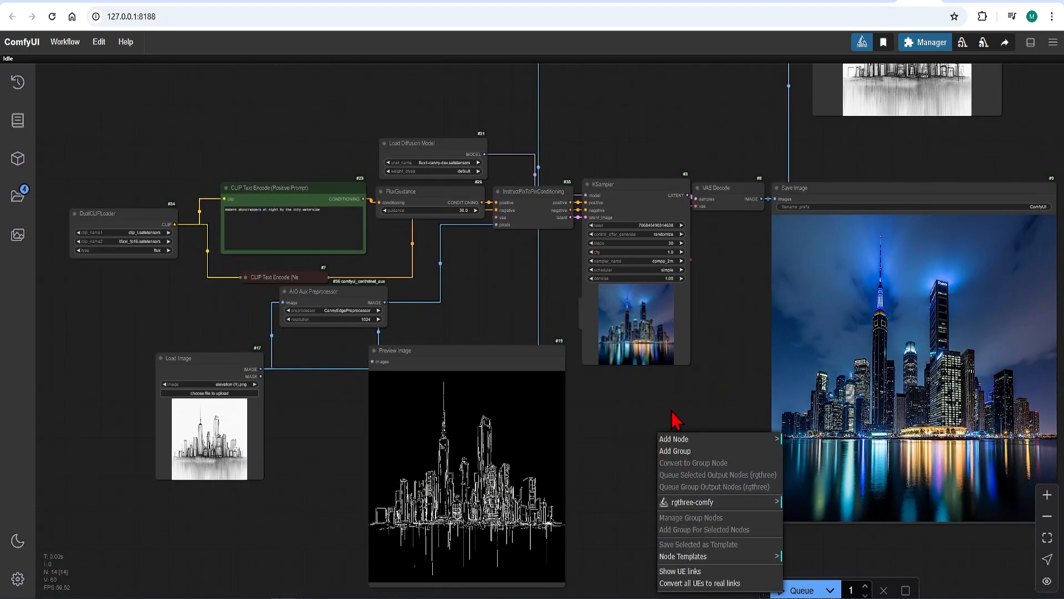
pyautogui.moveTo(656, 420); pyautogui.dragTo(659, 391)
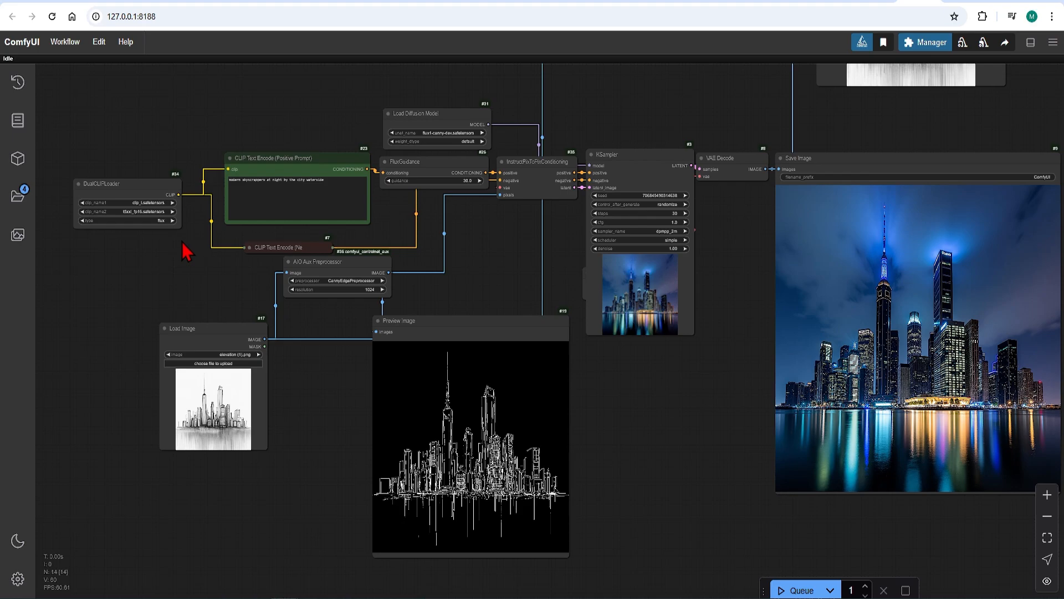
# Switch the Load Diffusion Model's unet_name to flux1-depth-dev.safetensors.
pyautogui.scroll(7, 320, 116)
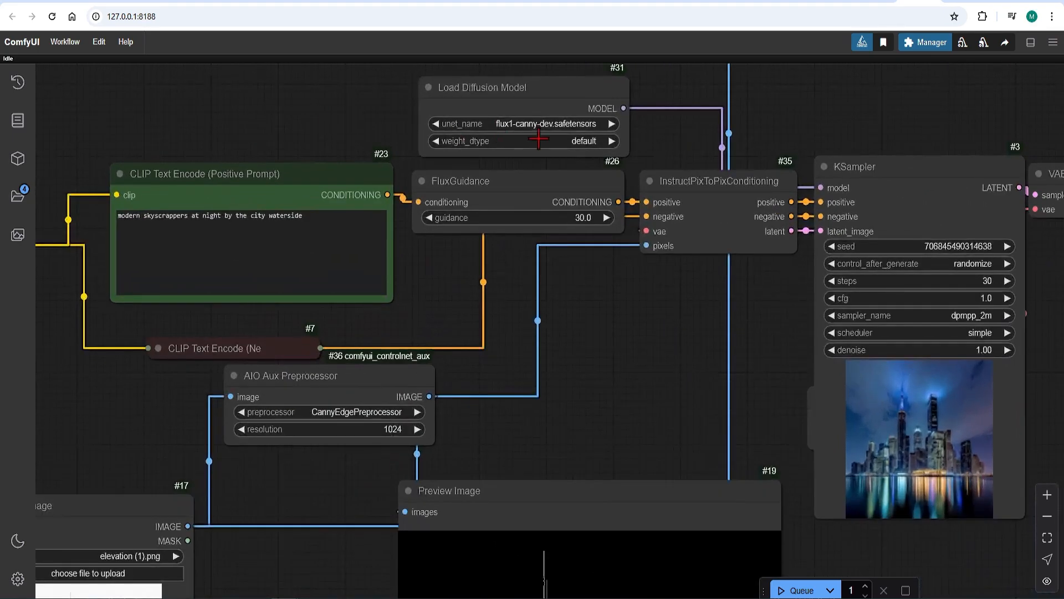
pyautogui.click(550, 124)
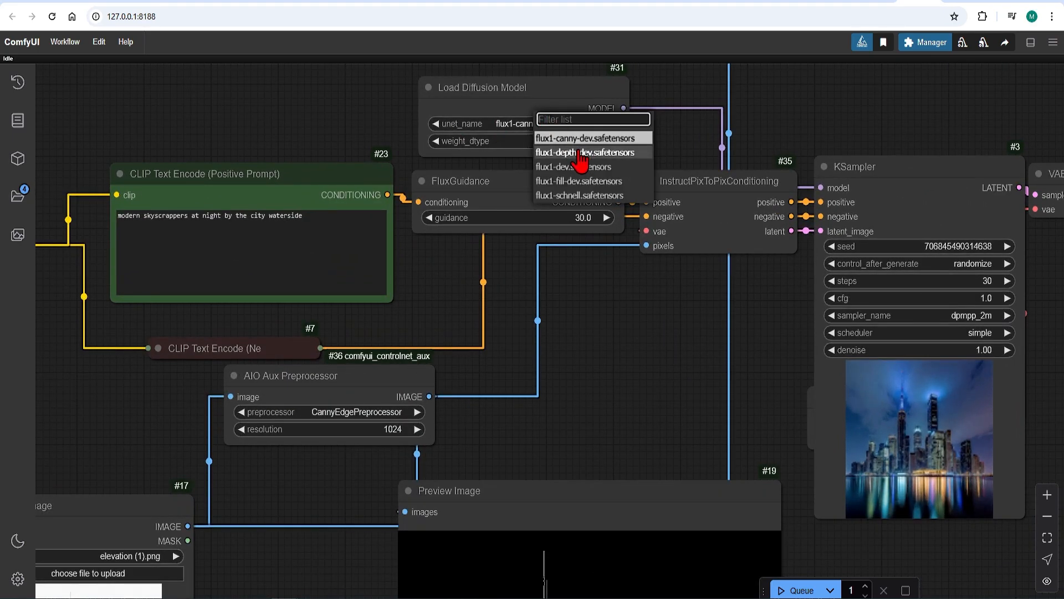
pyautogui.click(580, 152)
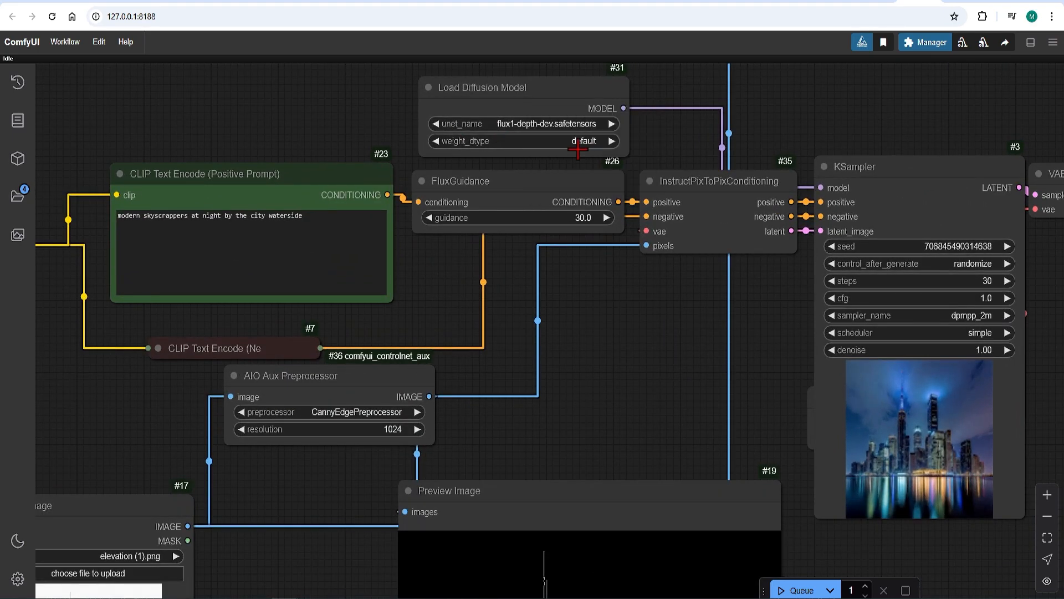
# Set the AIO Aux Preprocessor to DepthAnythingPreprocessor.
pyautogui.click(369, 414)
pyautogui.write('depth')
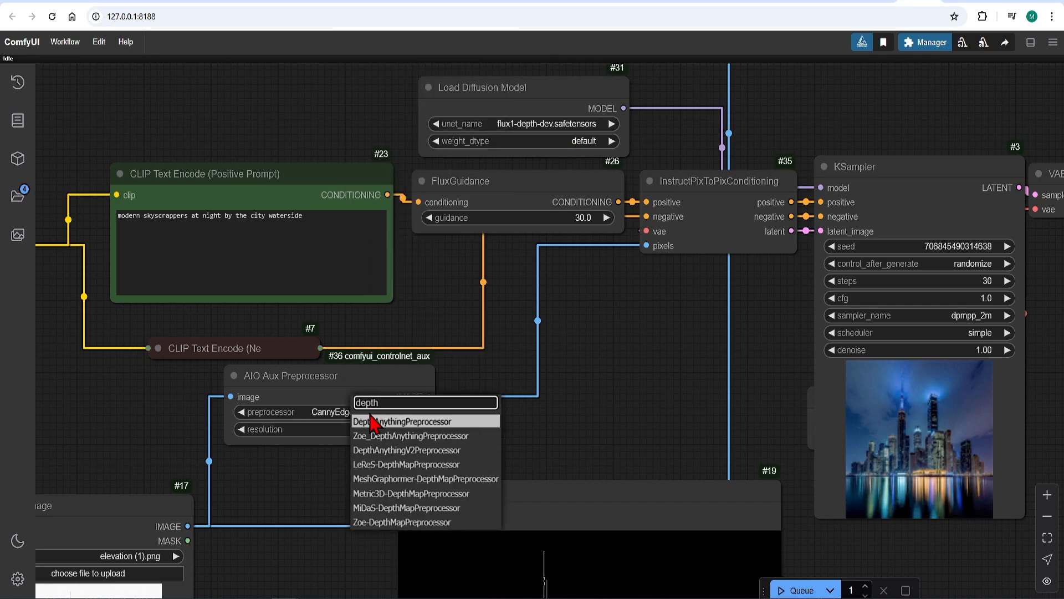
pyautogui.press('Return')
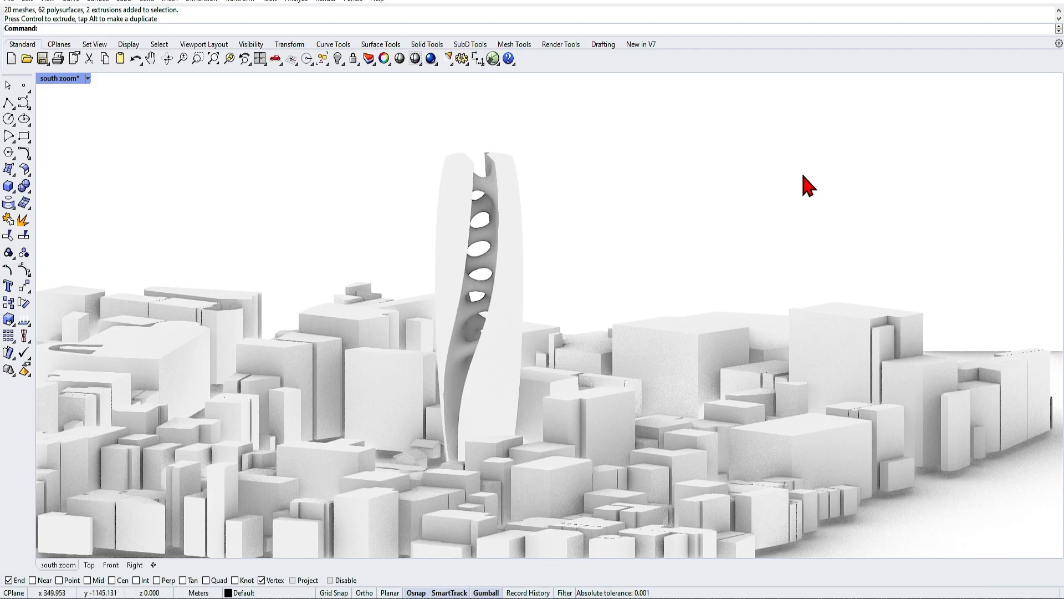
# Switch to Rhino and capture a rectangular screenshot of the tower model in the south zoom viewport.
pyautogui.click(610, 400)
pyautogui.moveTo(575, 288); pyautogui.dragTo(575, 284)
pyautogui.click(571, 278)
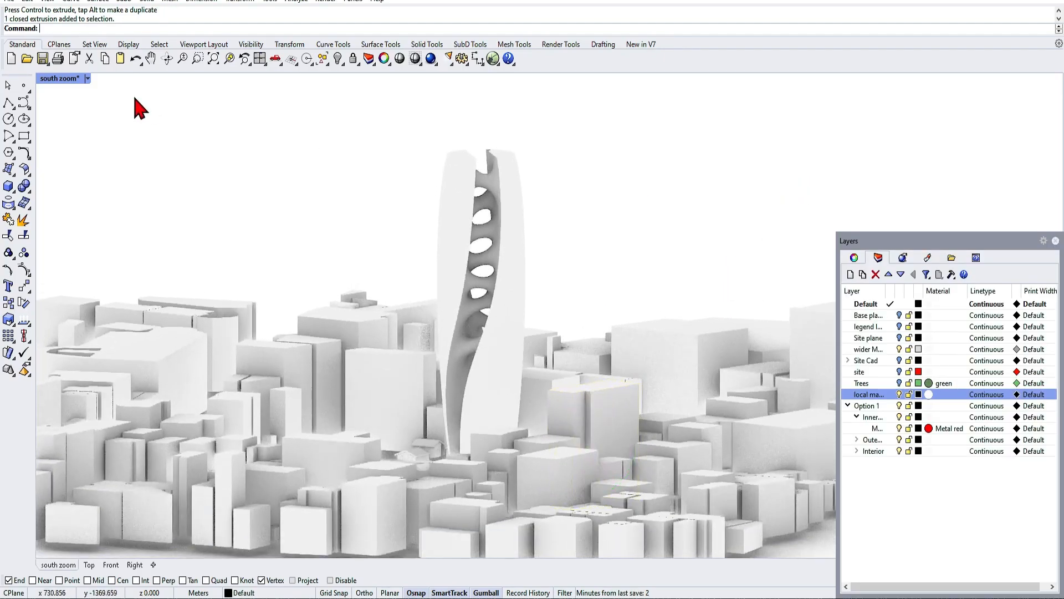
pyautogui.click(87, 79)
pyautogui.click(111, 228)
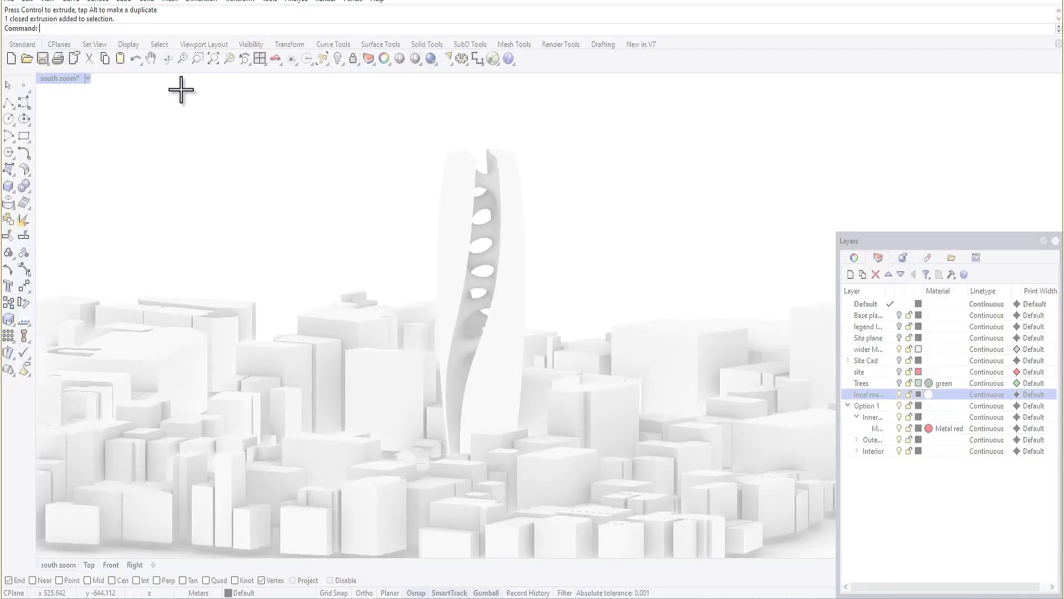
pyautogui.moveTo(185, 86); pyautogui.dragTo(750, 555)
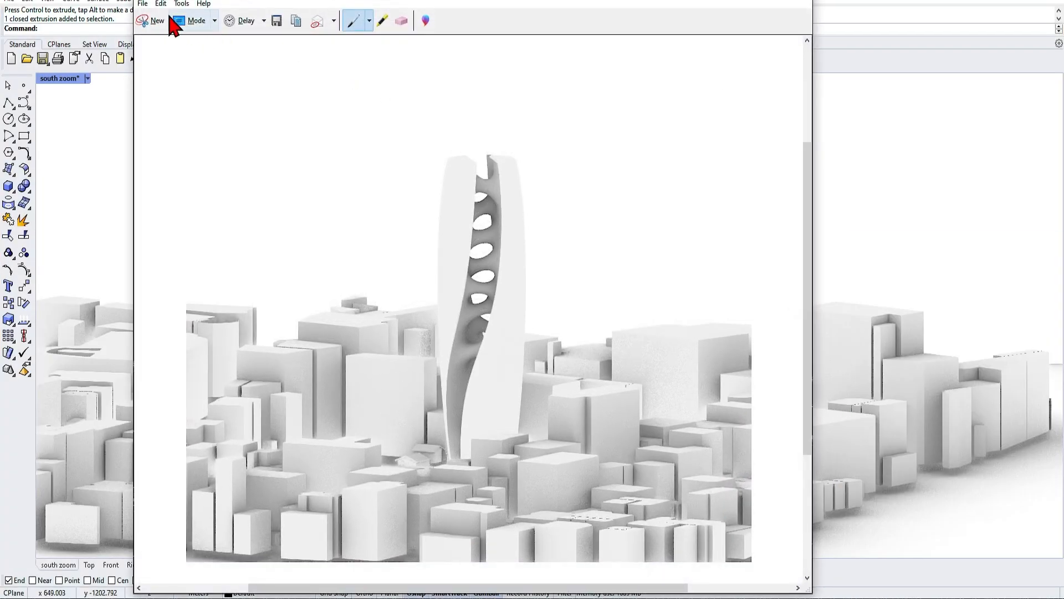
# Copy the captured snip and paste it into the new Photoshop document.
pyautogui.click(161, 4)
pyautogui.click(162, 18)
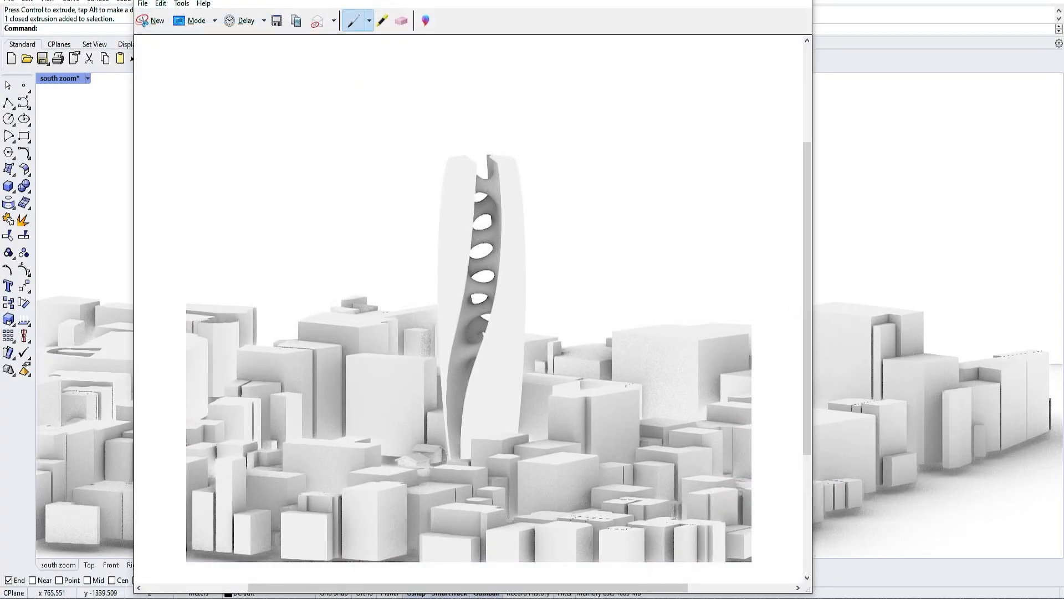
pyautogui.moveTo(0, 382); pyautogui.dragTo(553, 0)
pyautogui.hotkey('ctrl', 'v')
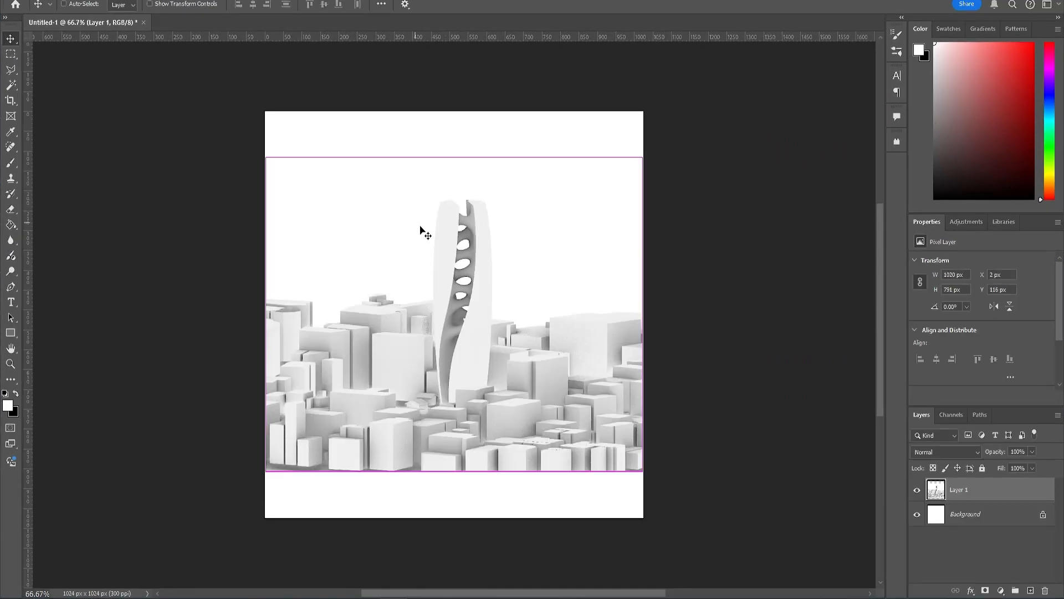
# Free-transform the pasted layer, scaling it up to fill the square canvas.
pyautogui.hotkey('ctrl', 't')
pyautogui.moveTo(647, 475); pyautogui.dragTo(736, 533)
pyautogui.moveTo(539, 445); pyautogui.dragTo(486, 430)
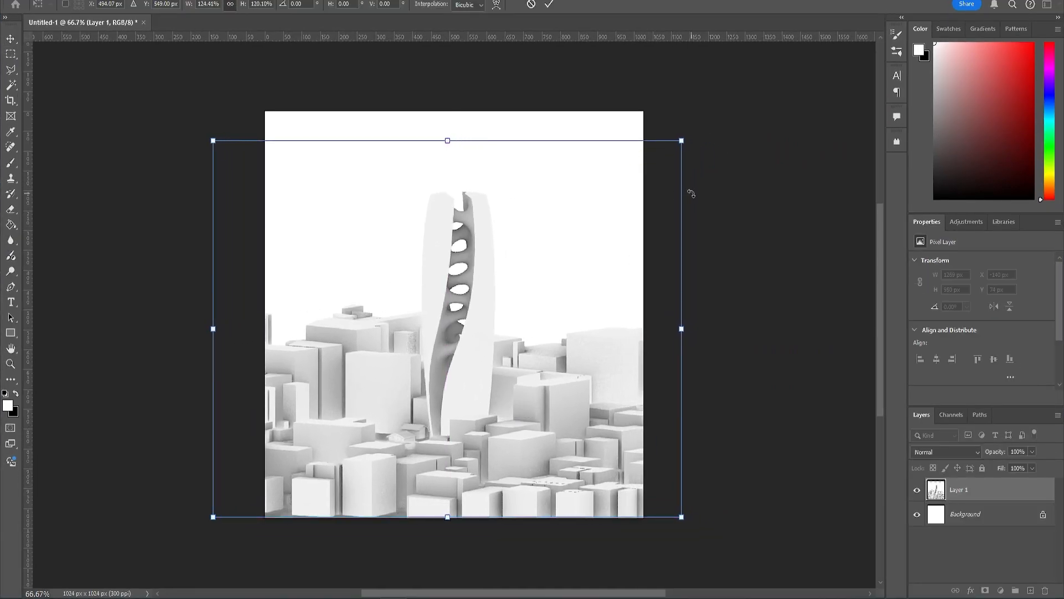
pyautogui.moveTo(685, 135); pyautogui.dragTo(704, 113)
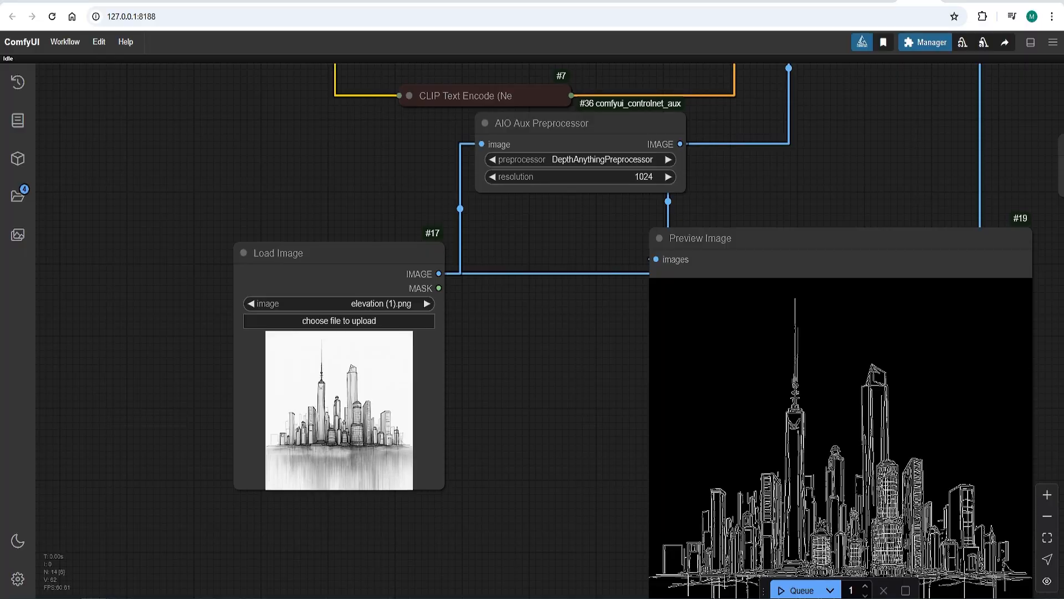
# Load the exported towermass02.jpg into the ComfyUI Load Image node.
pyautogui.moveTo(139, 498); pyautogui.dragTo(326, 408)
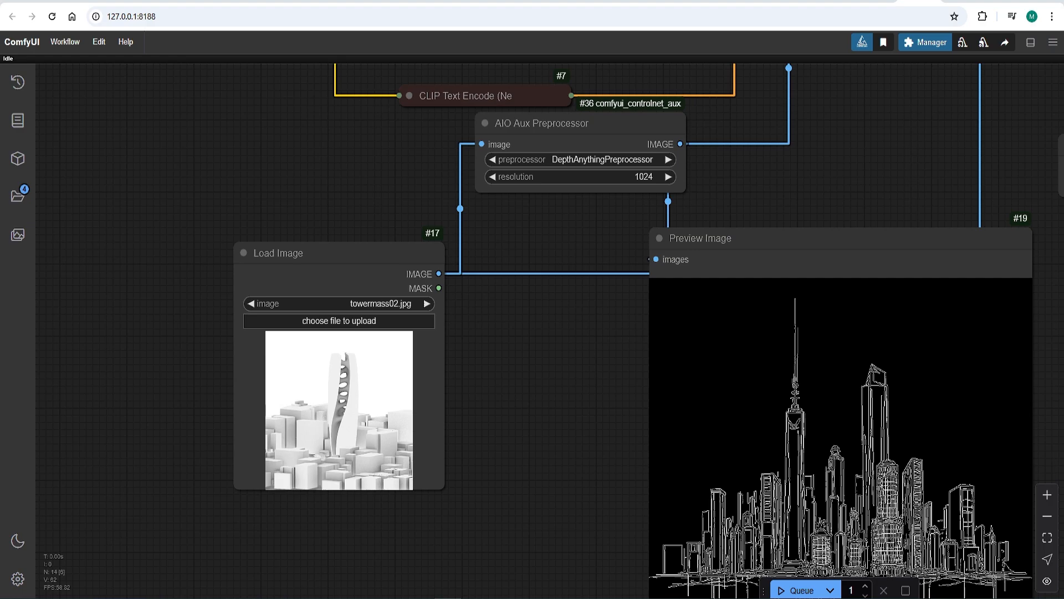
pyautogui.moveTo(251, 152); pyautogui.dragTo(130, 504)
# Replace the positive prompt with "sculptural office with glass and steel exterior, tokyo city in the surroundings".
pyautogui.moveTo(438, 316); pyautogui.dragTo(214, 316)
pyautogui.press('BackSpace')
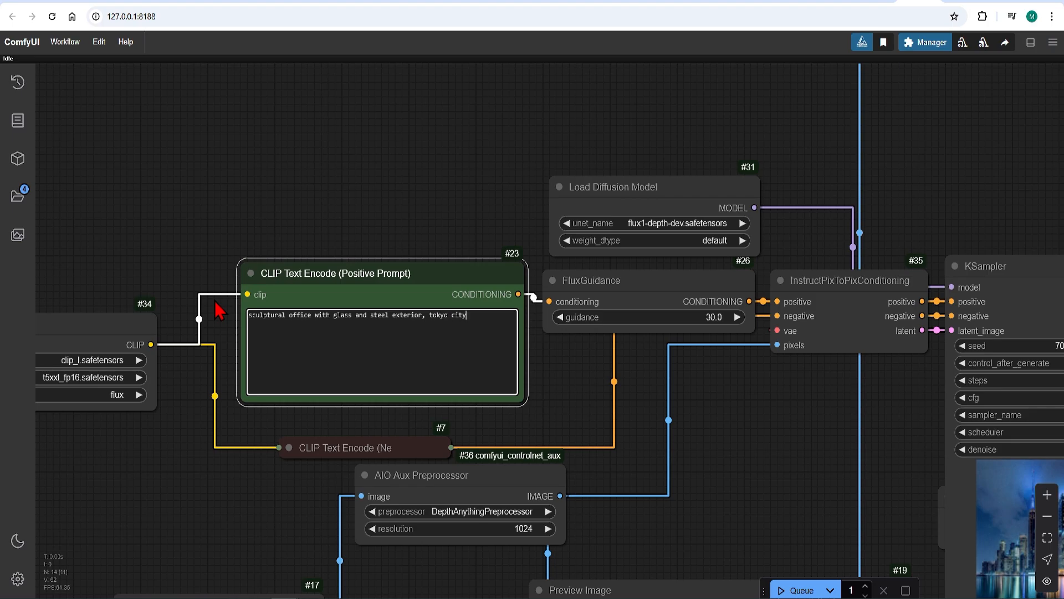
pyautogui.click(333, 221)
pyautogui.scroll(-5, 332, 222)
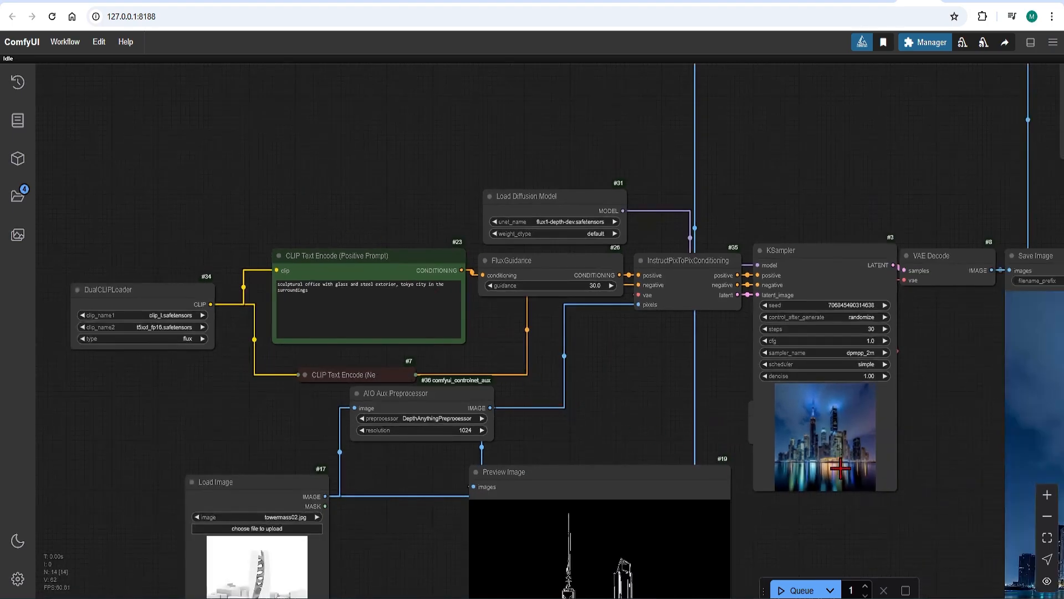
# Queue the depth workflow and shift the Preview Image node slightly upward.
pyautogui.hotkey('ctrl', 'Return')
pyautogui.scroll(1, 697, 412)
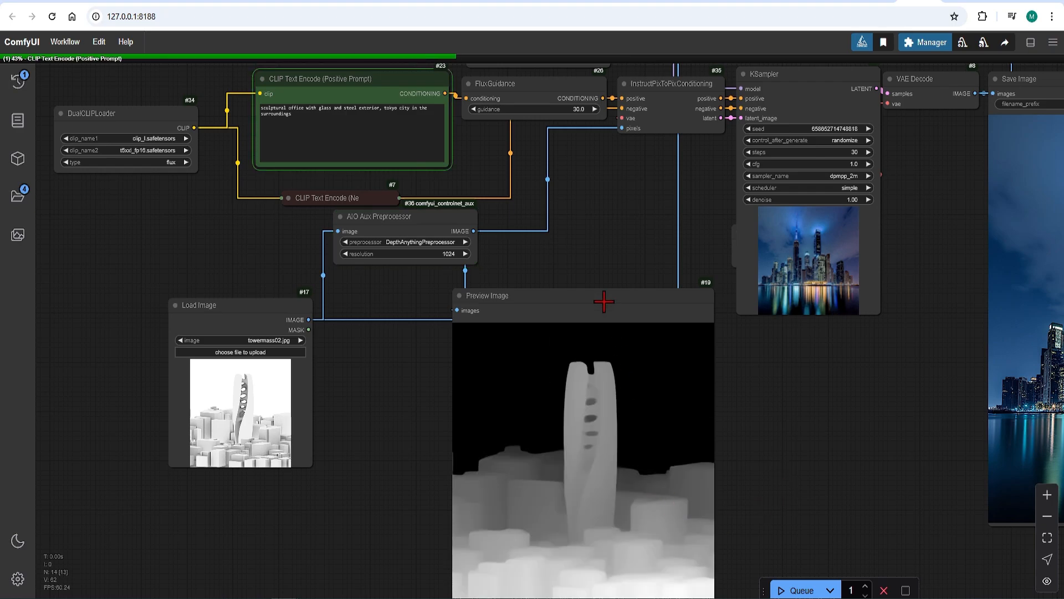
pyautogui.moveTo(604, 302); pyautogui.dragTo(583, 268)
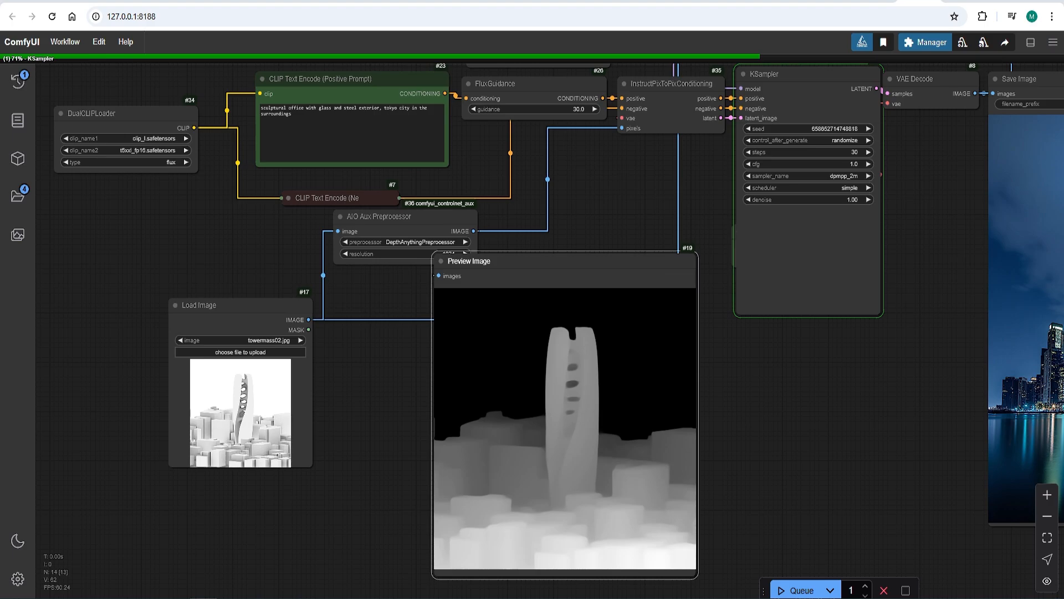
# Examine the generated tower image and the Image Comparer's split view against the massing render.
pyautogui.scroll(-5, 207, 258)
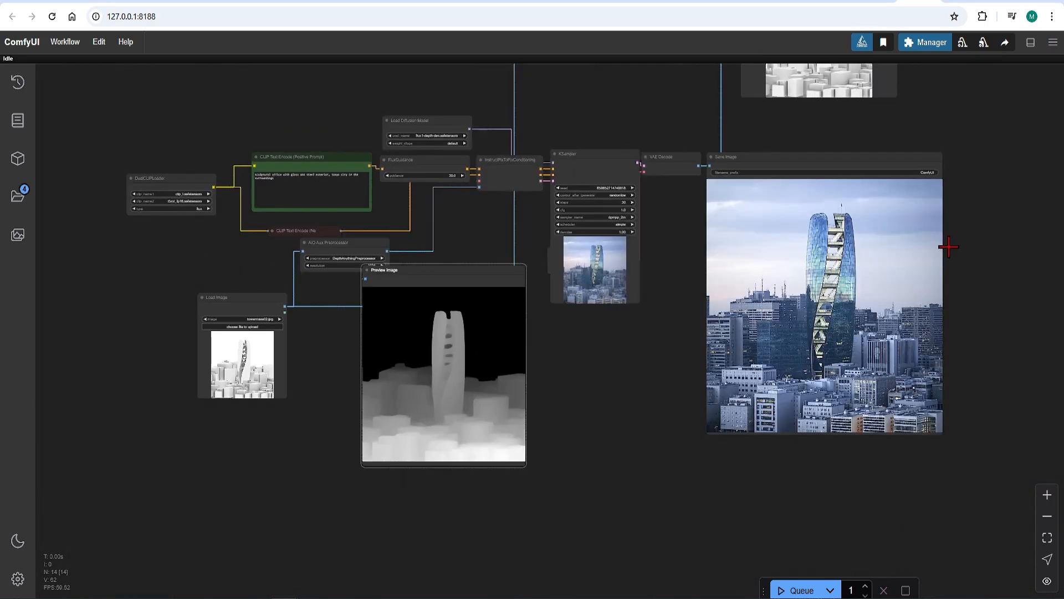
pyautogui.scroll(7, 948, 247)
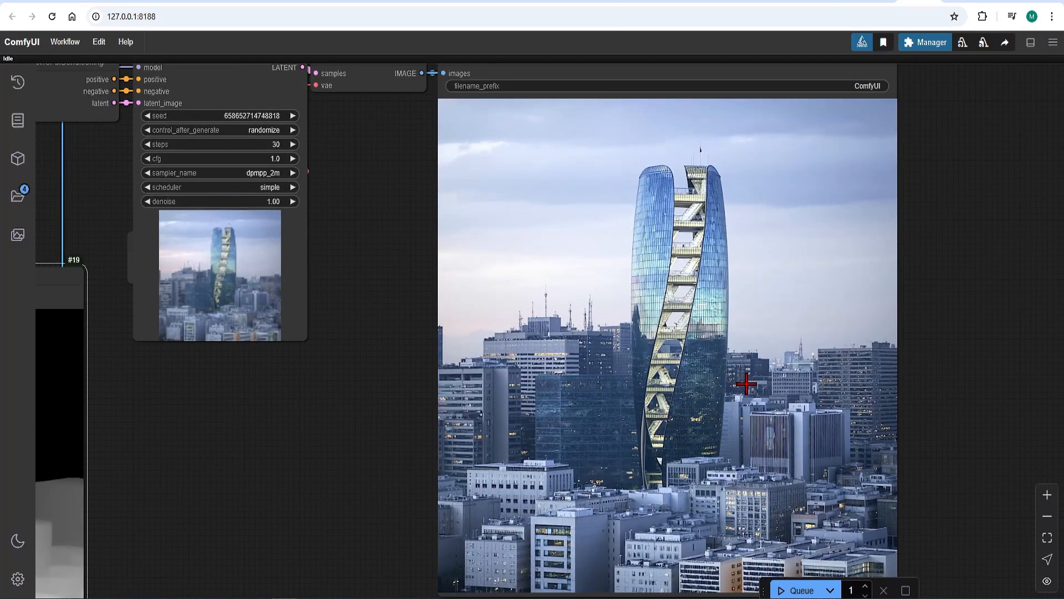
pyautogui.scroll(-5, 687, 343)
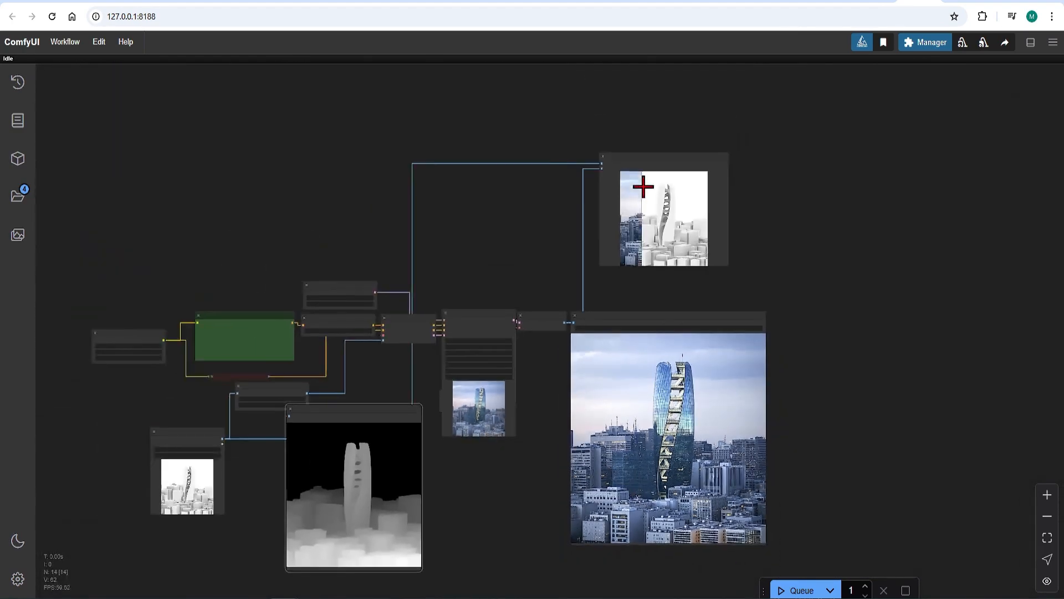
pyautogui.scroll(6, 642, 177)
pyautogui.scroll(8, 638, 187)
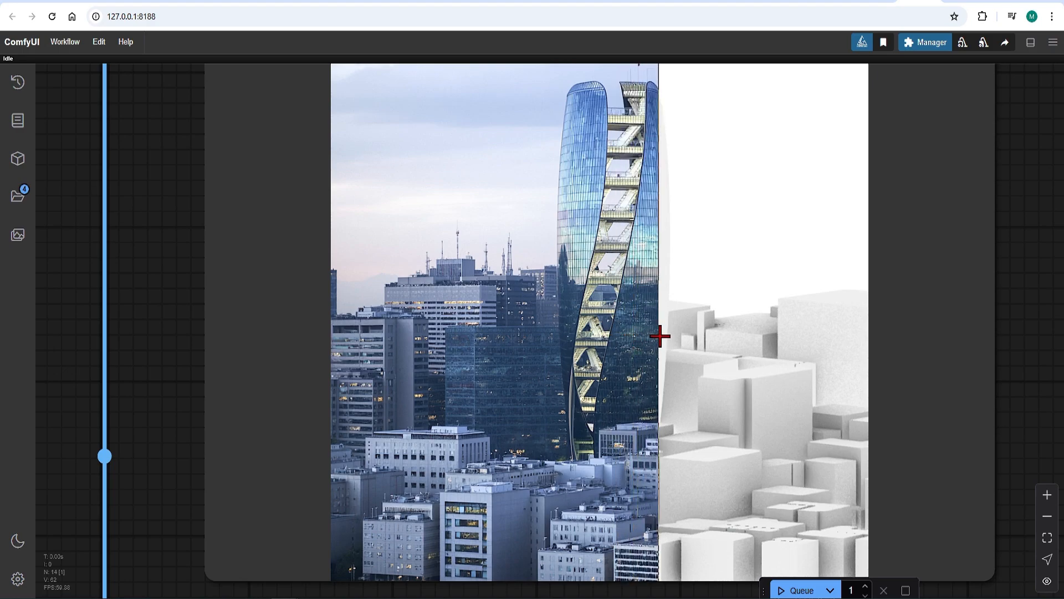
pyautogui.scroll(-3, 658, 336)
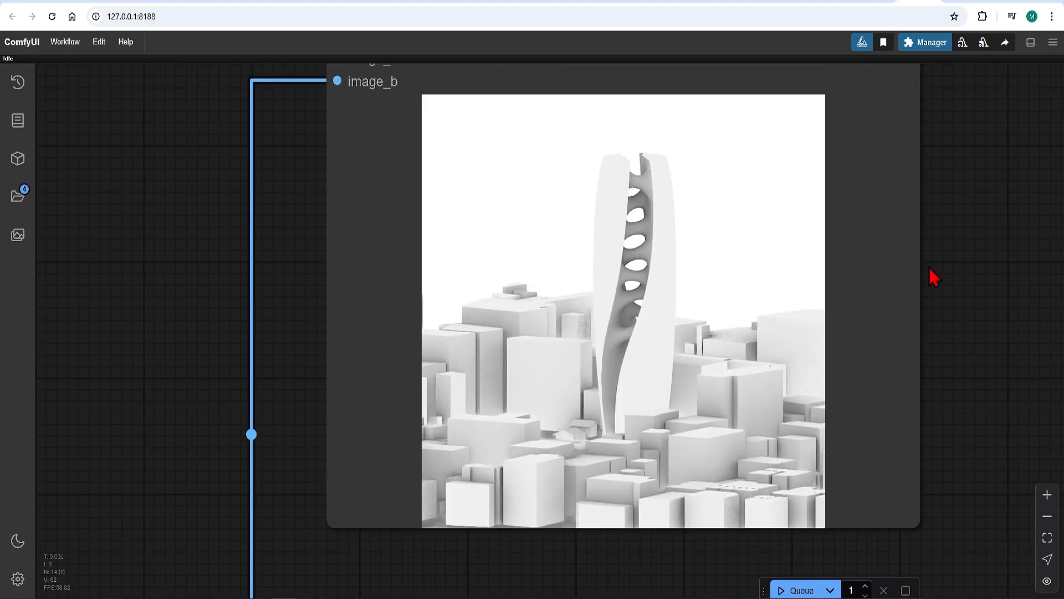
pyautogui.scroll(-5, 930, 272)
pyautogui.scroll(-8, 499, 221)
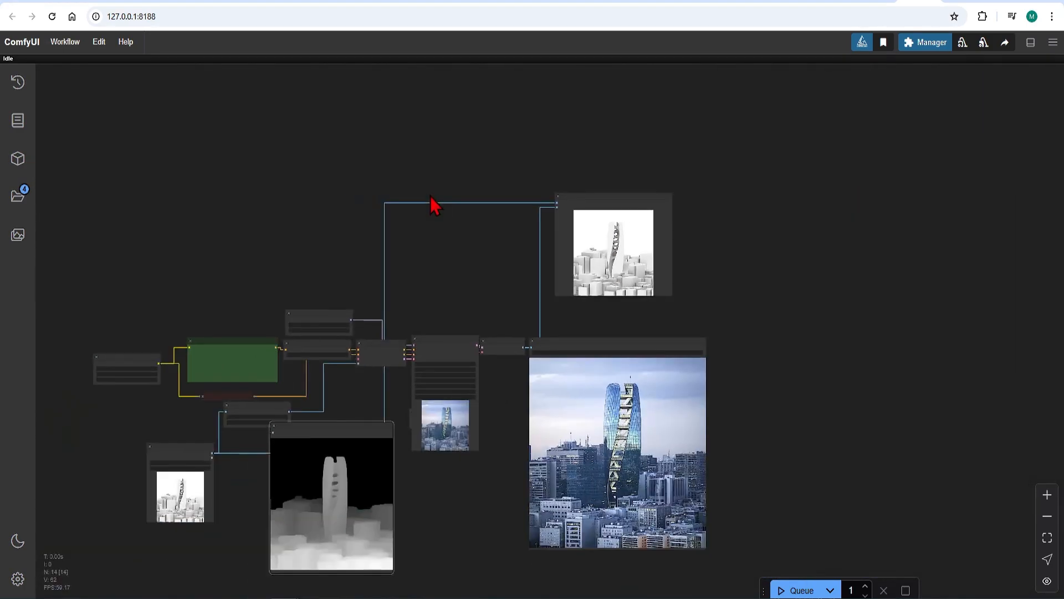
pyautogui.scroll(1, 471, 497)
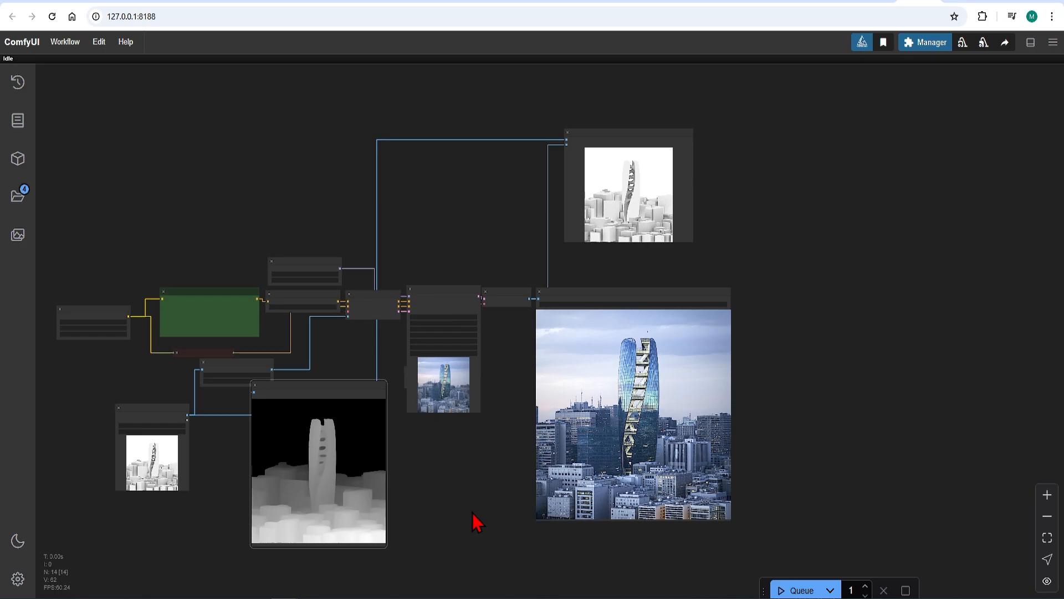
# Add an Ultimate SD Upscale node to the canvas and place it to the right of the Save Image node.
pyautogui.scroll(3, 479, 530)
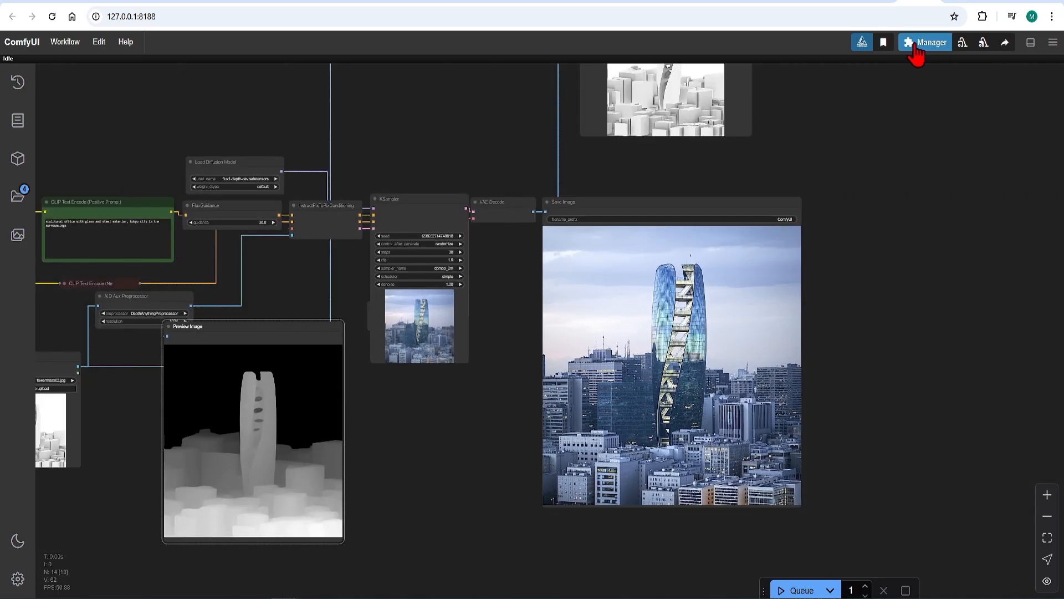
pyautogui.doubleClick(858, 233)
pyautogui.write('ultim')
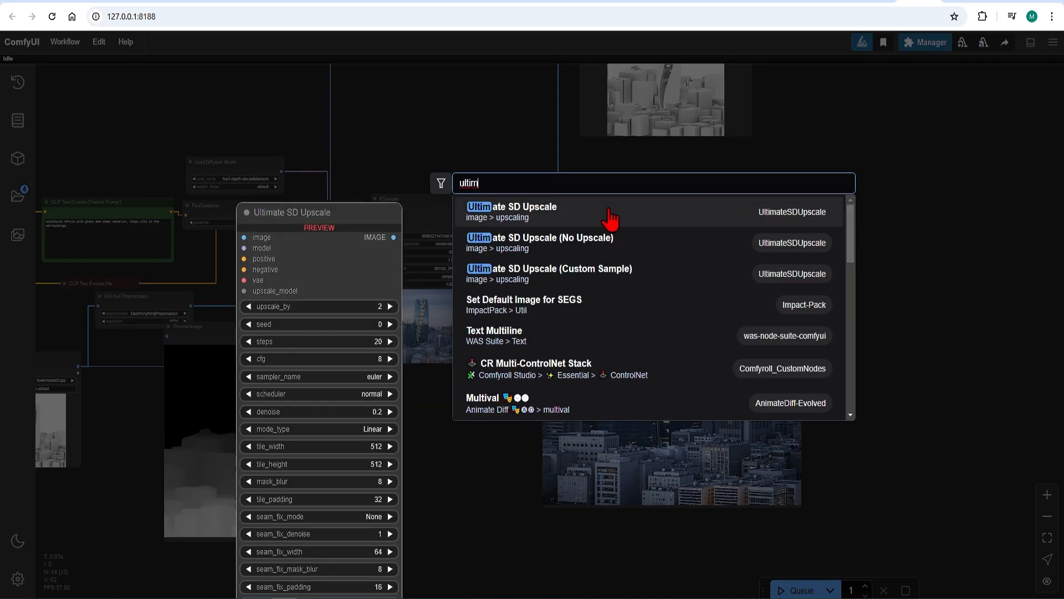
pyautogui.click(610, 214)
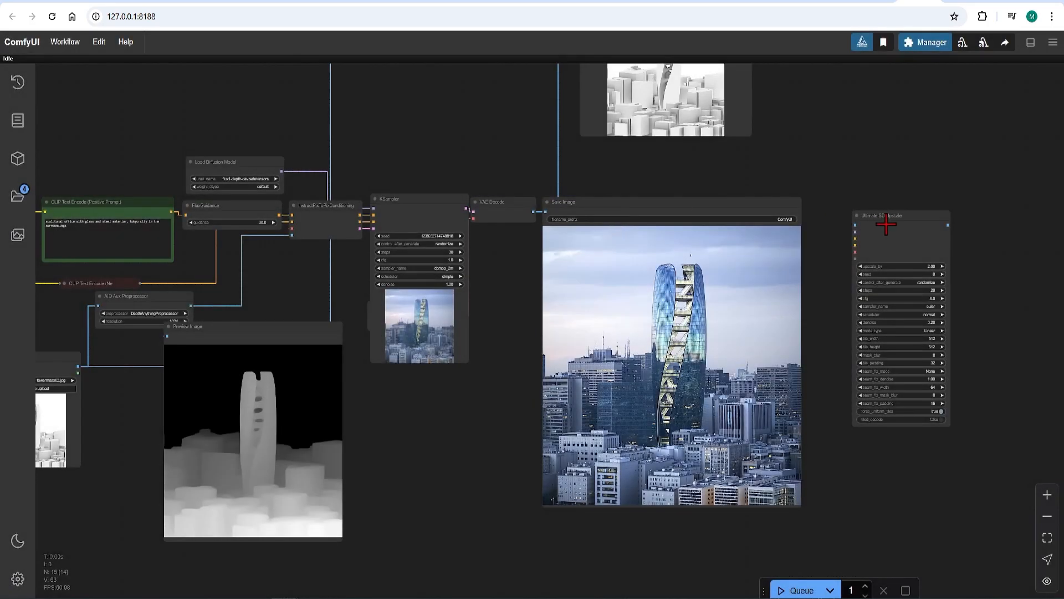
pyautogui.moveTo(884, 221); pyautogui.dragTo(923, 216)
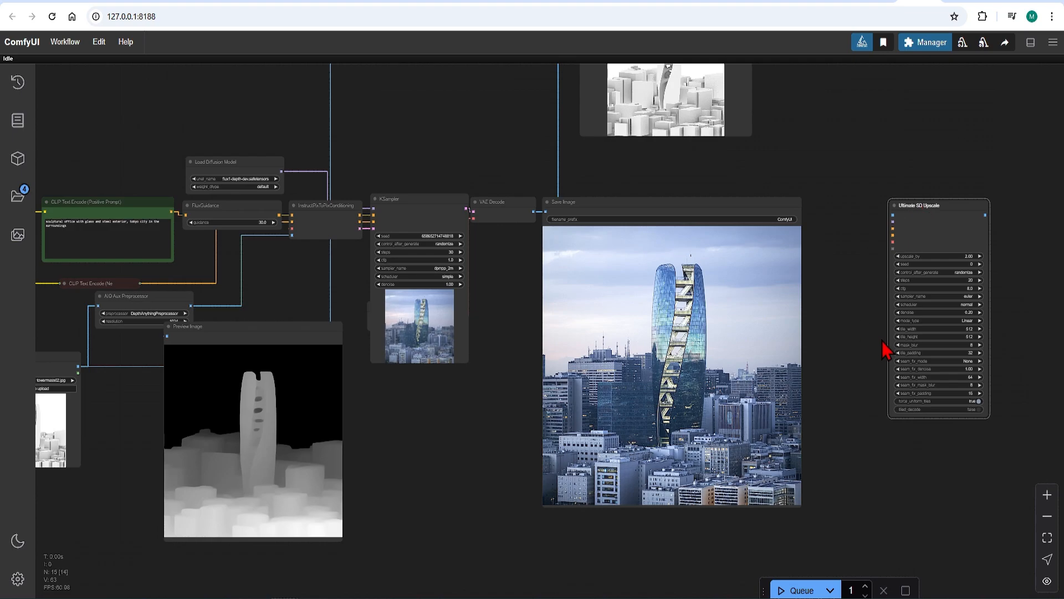
# Add a Load Upscale Model node with 4x-UltraSharp.pth and connect it to the Ultimate SD Upscale node's upscale_model input.
pyautogui.scroll(-5, 885, 348)
pyautogui.scroll(7, 480, 415)
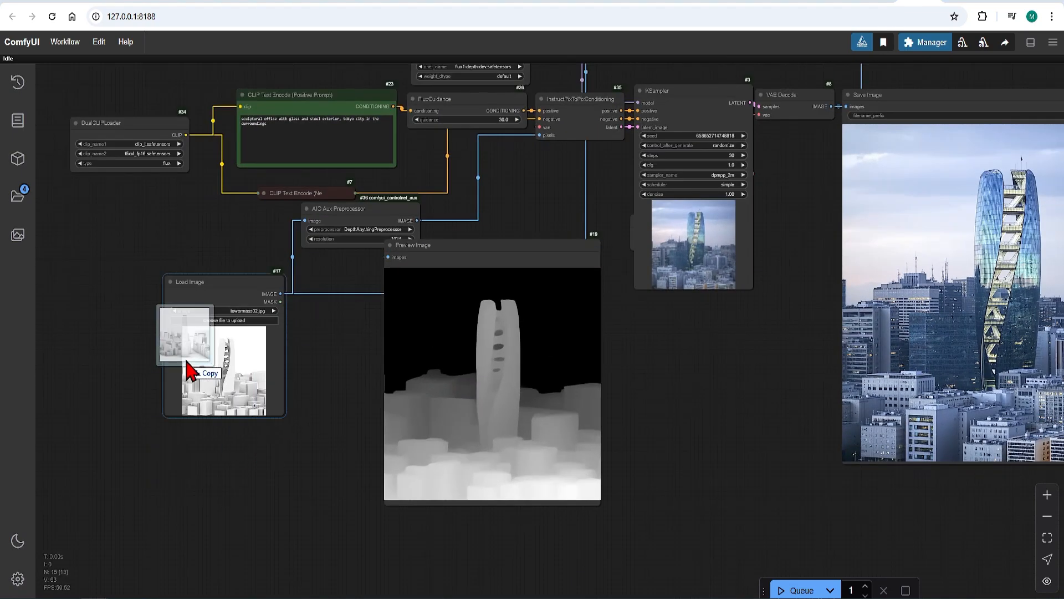
pyautogui.moveTo(185, 361); pyautogui.dragTo(214, 391)
pyautogui.scroll(-5, 221, 443)
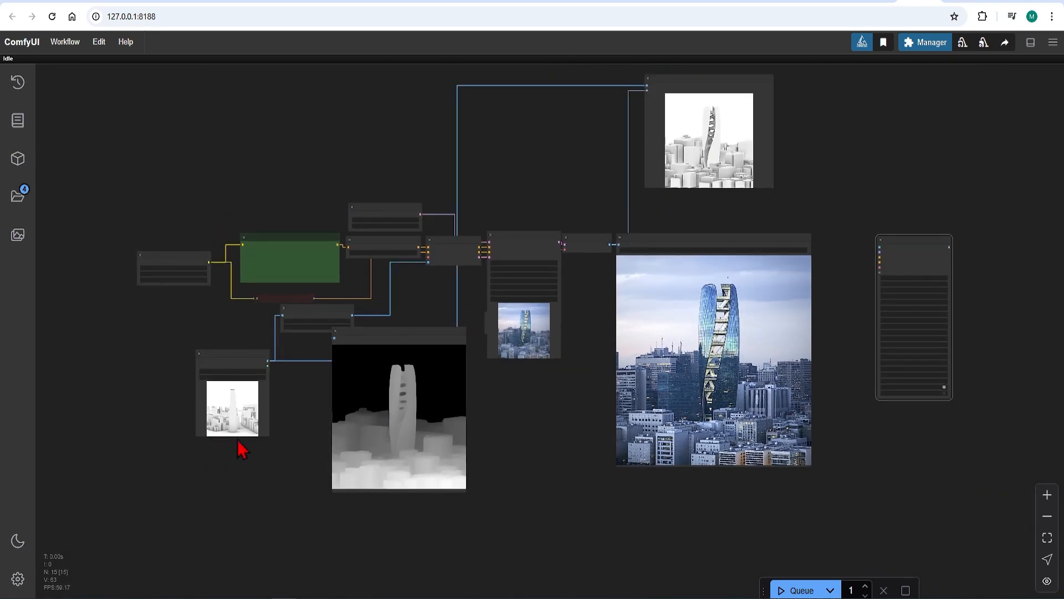
pyautogui.scroll(8, 986, 205)
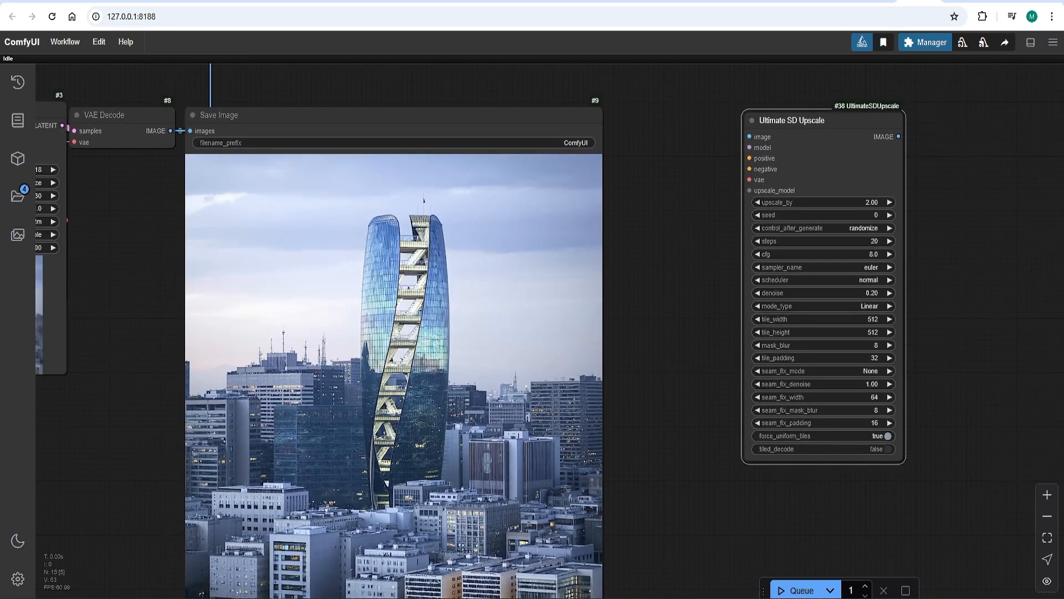
pyautogui.doubleClick(669, 332)
pyautogui.write('loadup')
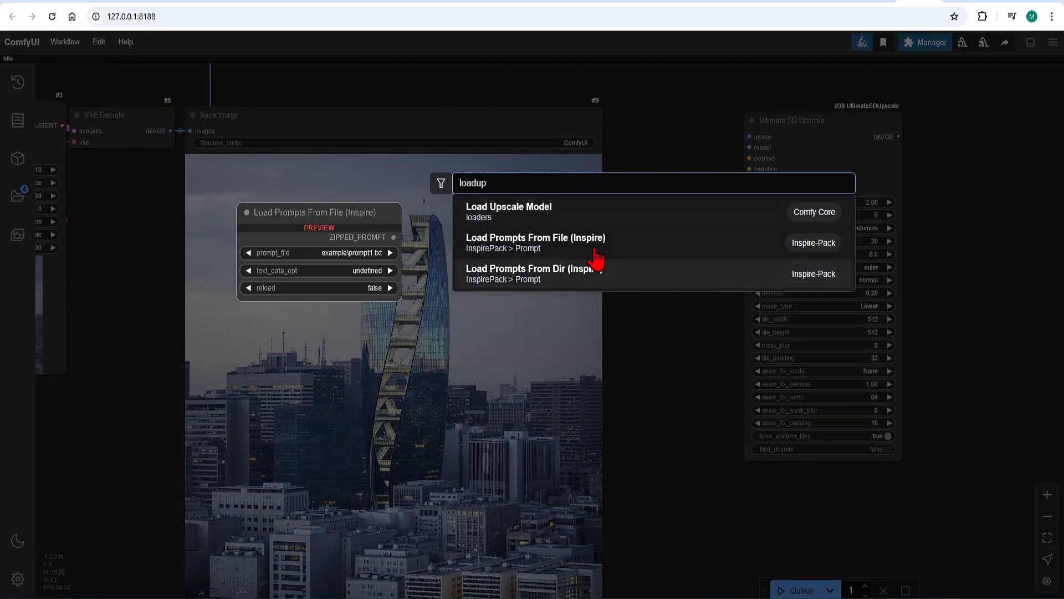
pyautogui.click(582, 217)
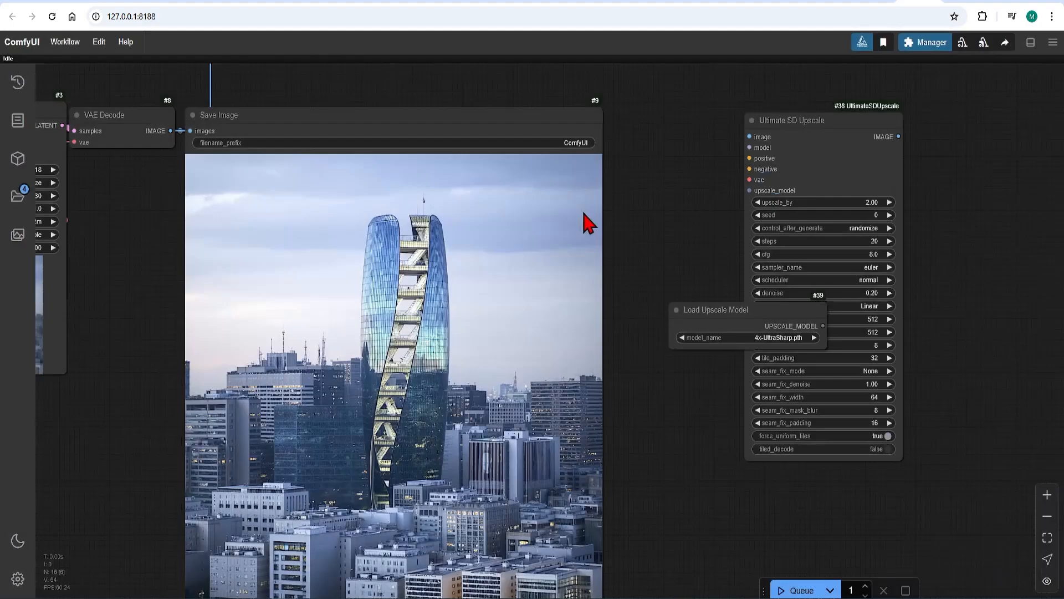
pyautogui.moveTo(840, 171); pyautogui.dragTo(973, 204)
pyautogui.moveTo(804, 333); pyautogui.dragTo(885, 223)
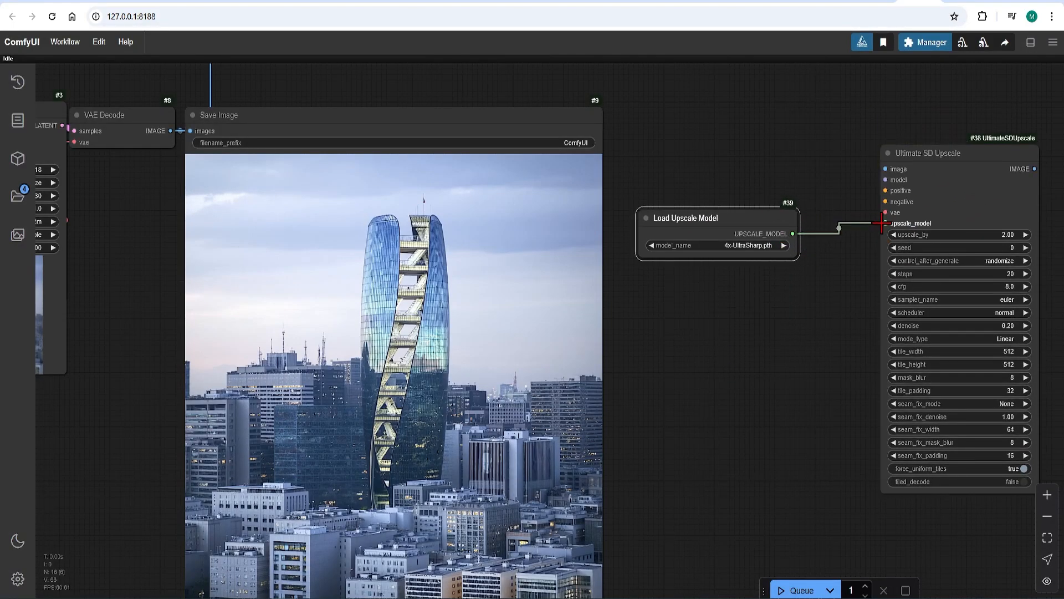
# Open the 4x-Ultrasharp download page and the ComfyUI models folder's upscale_models directory to show where the model goes.
pyautogui.click(870, 4)
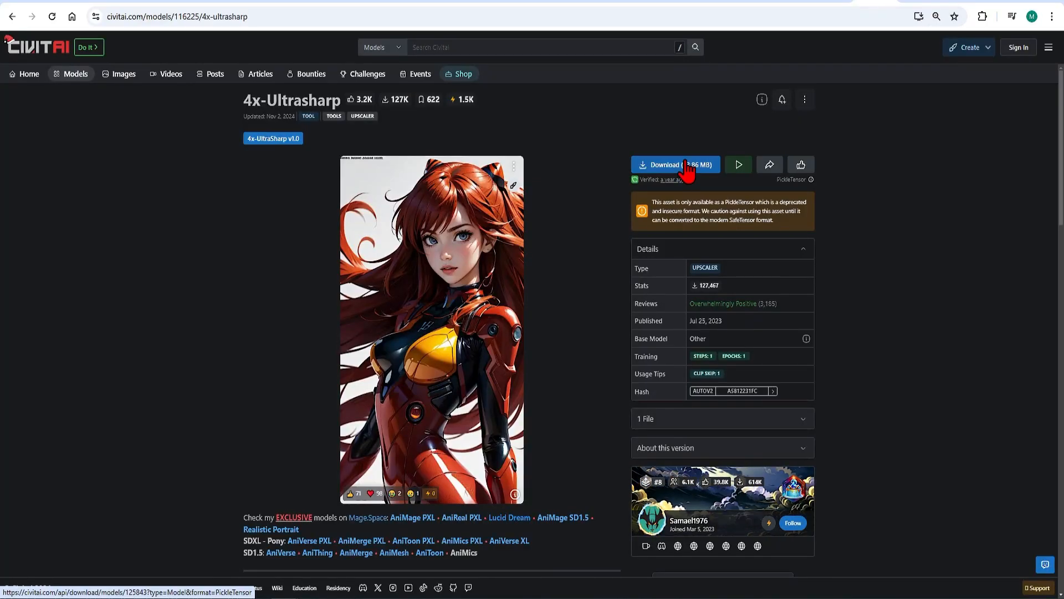
pyautogui.moveTo(122, 597)
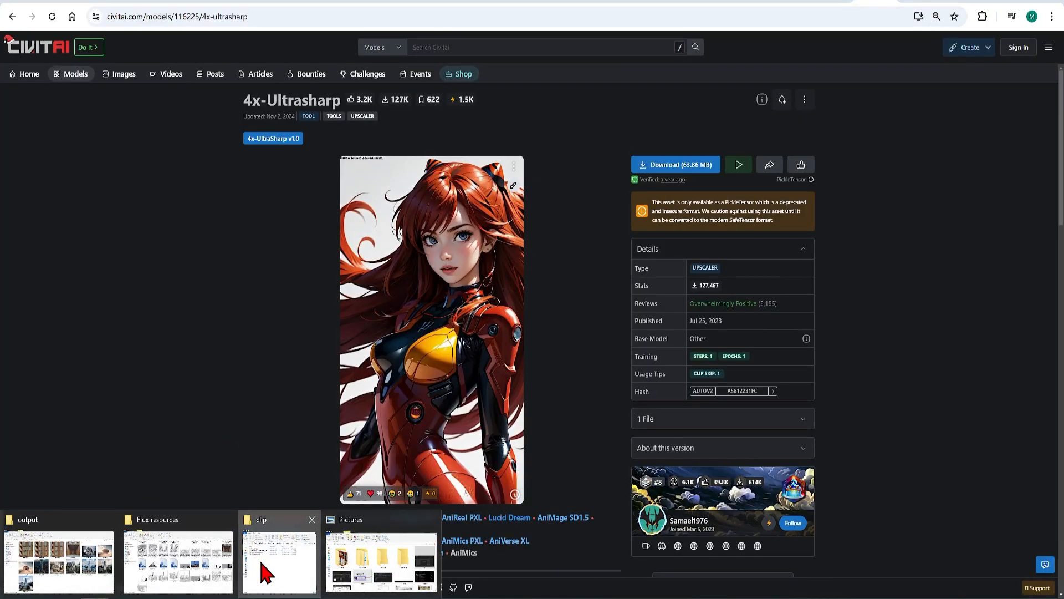
pyautogui.click(266, 570)
pyautogui.click(528, 172)
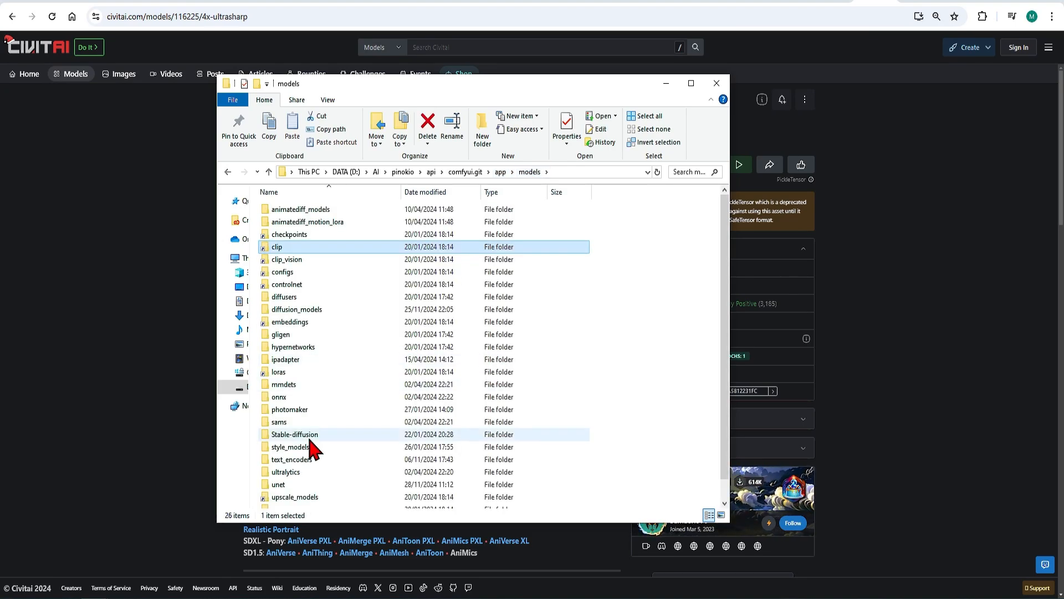
pyautogui.doubleClick(309, 495)
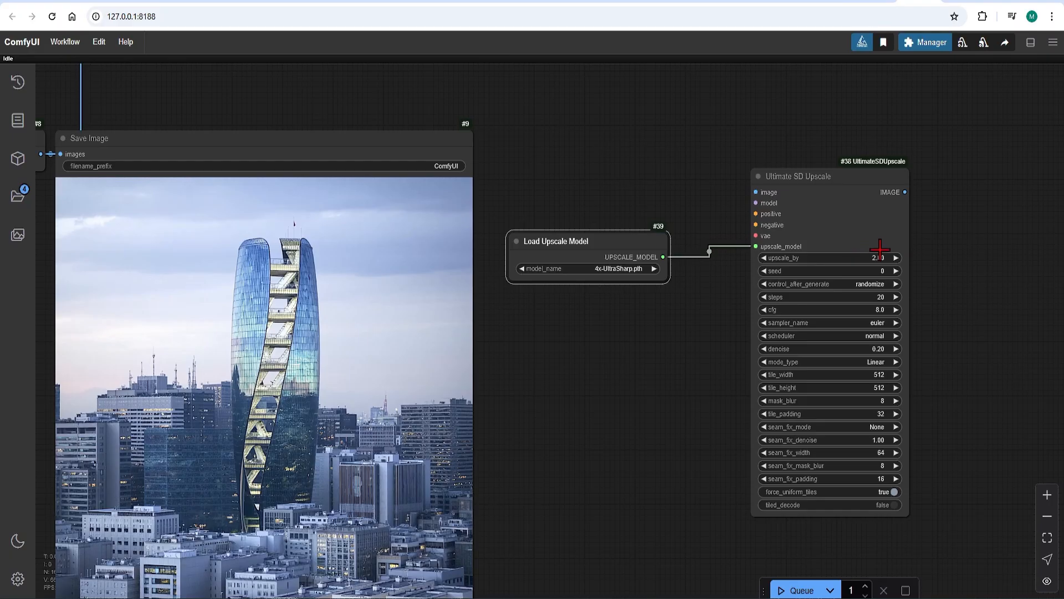
# Set the Ultimate SD Upscale node's sampler to dpmpp_2m and its scheduler to simple.
pyautogui.scroll(2, 919, 290)
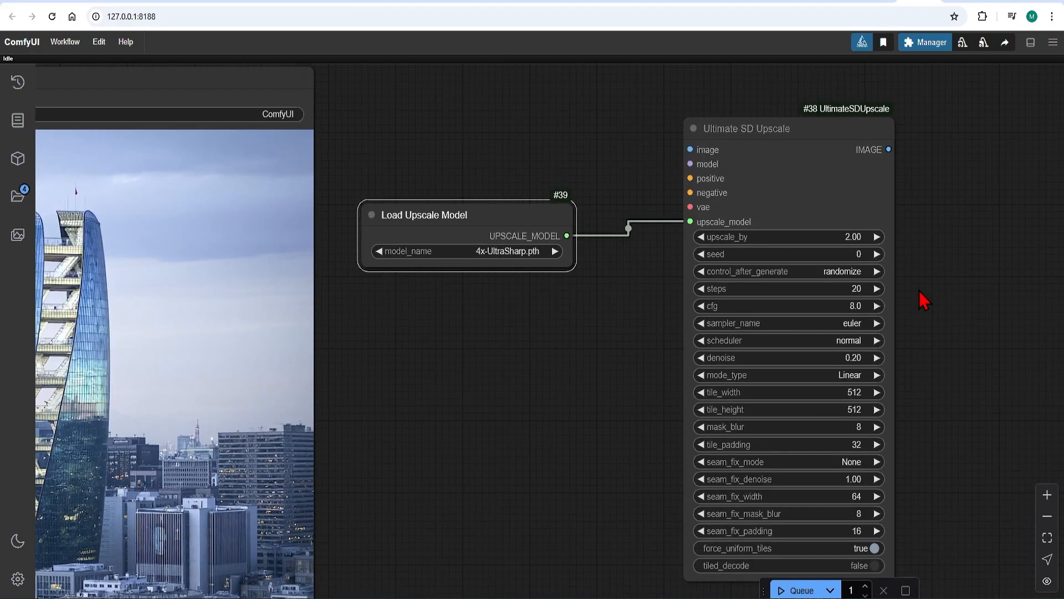
pyautogui.scroll(-1, 907, 274)
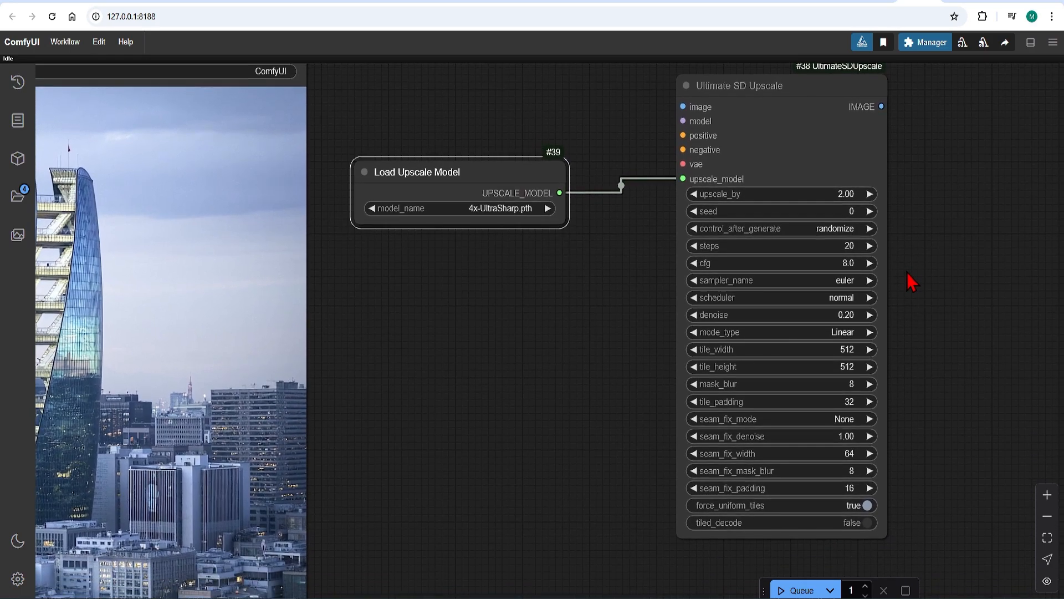
pyautogui.click(843, 281)
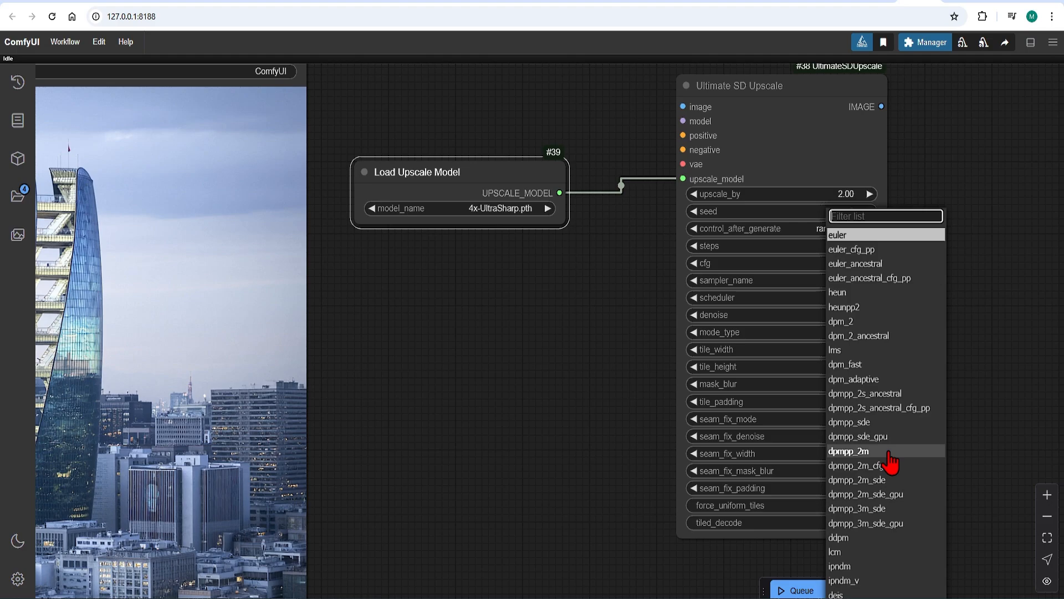
pyautogui.click(865, 451)
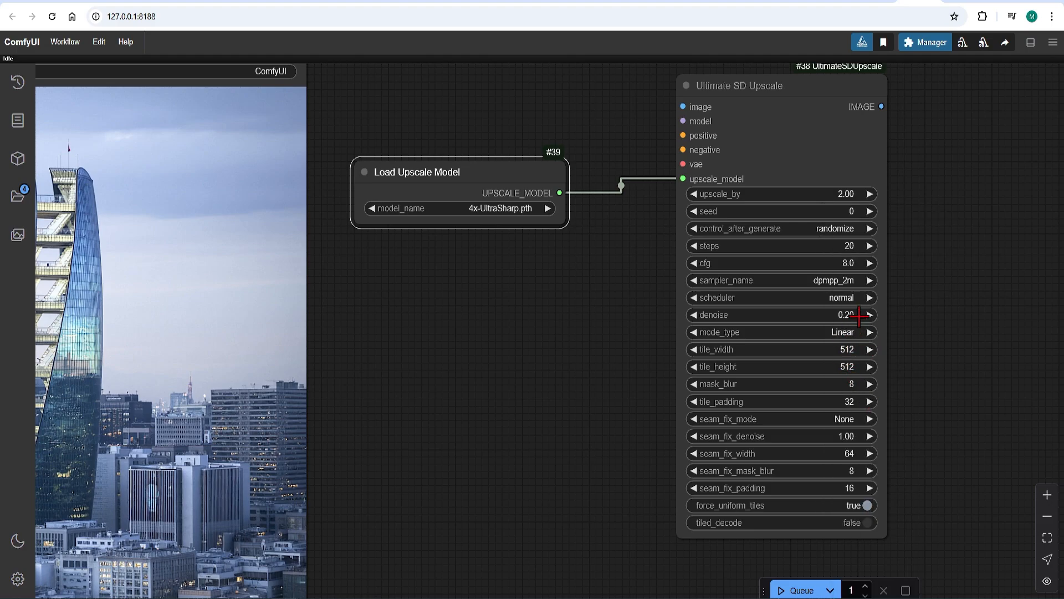
pyautogui.click(848, 297)
# Set the Ultimate SD Upscale node's tile width and tile height to 1024.
pyautogui.click(858, 366)
pyautogui.click(851, 348)
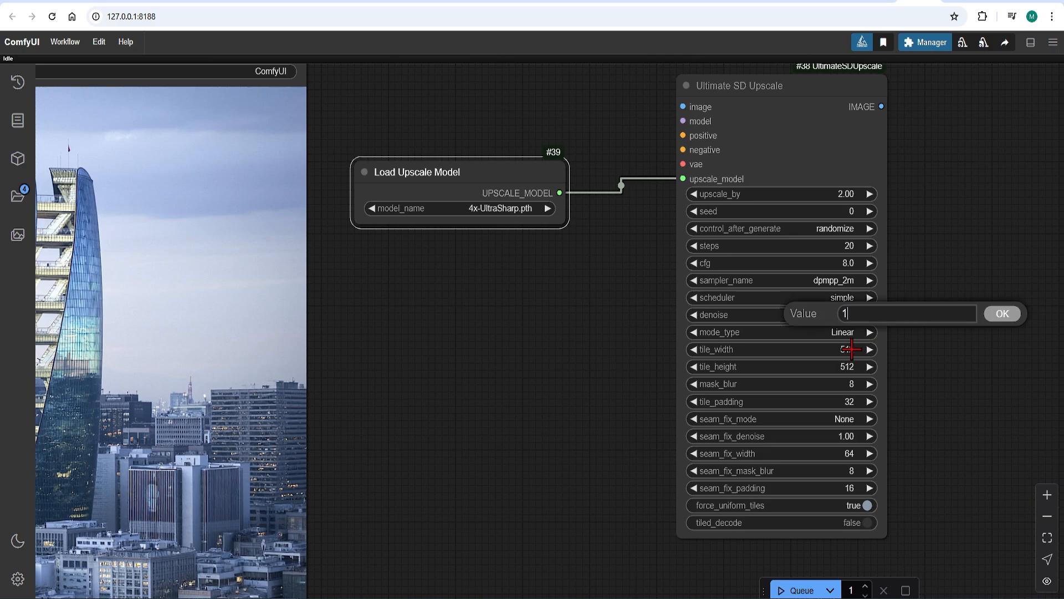
pyautogui.click(1002, 314)
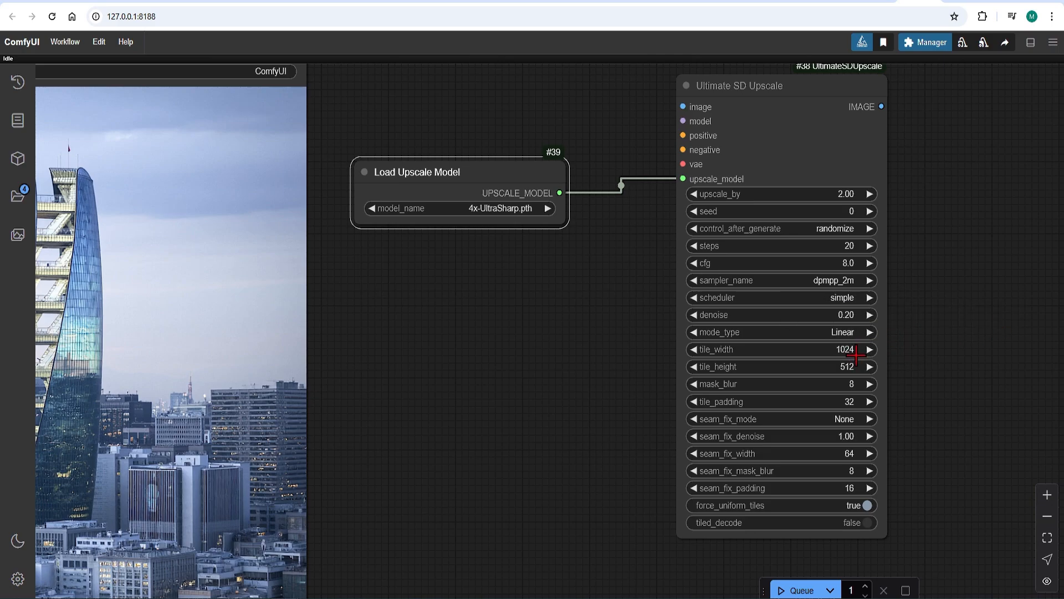
pyautogui.click(849, 366)
pyautogui.write('1')
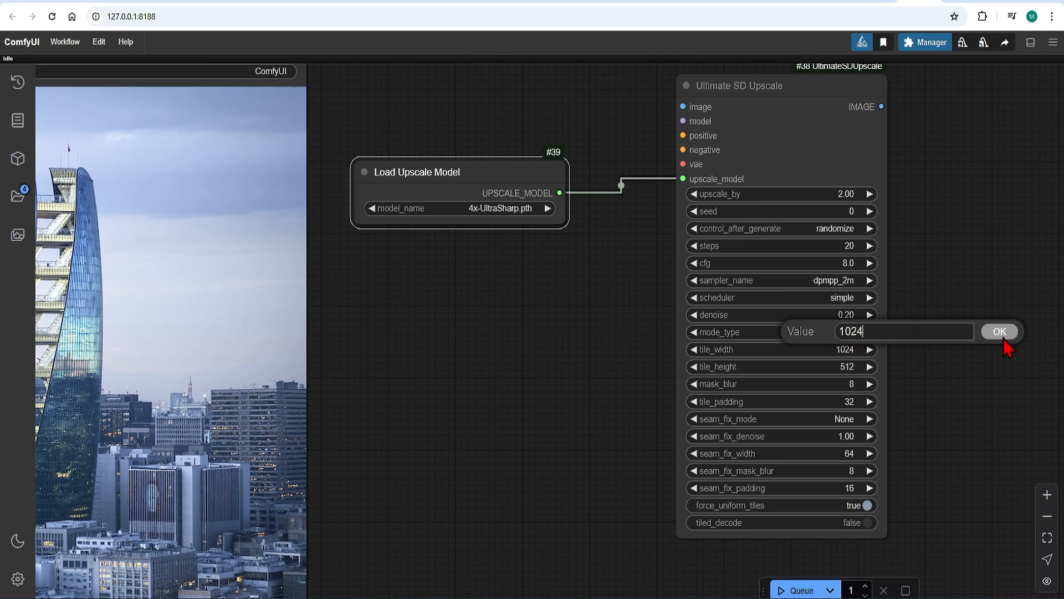
pyautogui.write('024')
pyautogui.click(1007, 332)
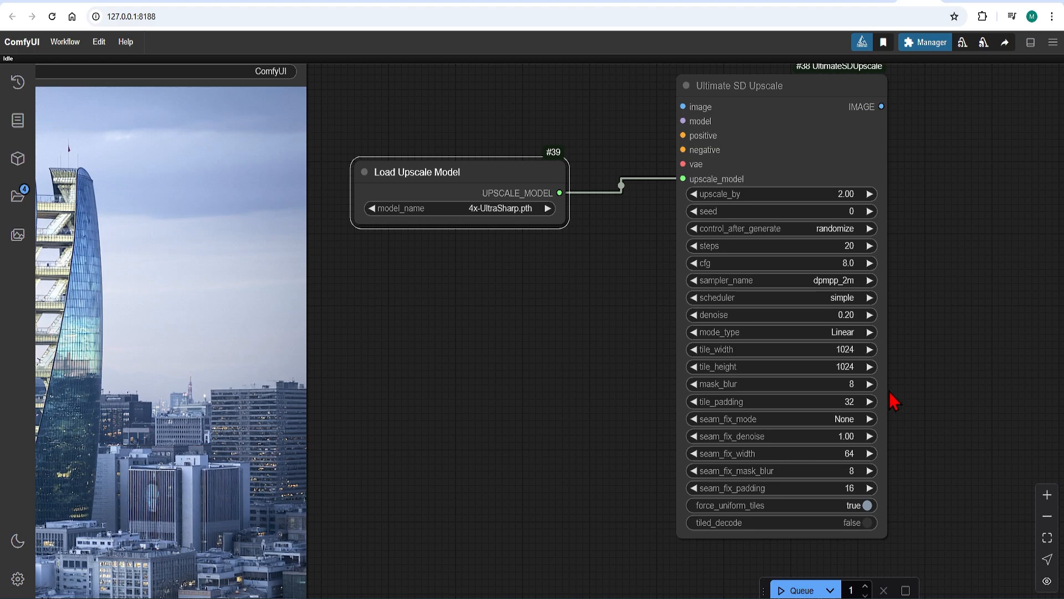
# Connect the conditioning outputs and the Load VAE output to the Ultimate SD Upscale node's positive, negative and vae inputs.
pyautogui.scroll(-5, 654, 413)
pyautogui.moveTo(542, 398); pyautogui.dragTo(676, 396)
pyautogui.scroll(-2, 676, 395)
pyautogui.moveTo(213, 291); pyautogui.dragTo(307, 293)
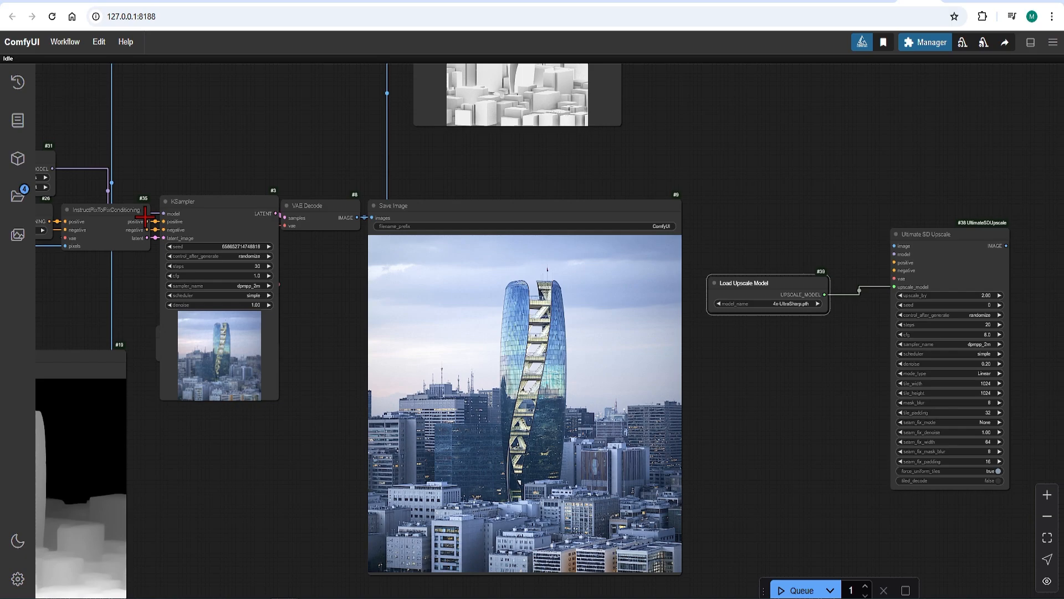
pyautogui.moveTo(147, 221); pyautogui.dragTo(894, 271)
pyautogui.scroll(-1, 243, 442)
pyautogui.moveTo(244, 441); pyautogui.dragTo(332, 401)
pyautogui.moveTo(419, 188); pyautogui.dragTo(414, 141)
pyautogui.moveTo(341, 182); pyautogui.dragTo(386, 186)
pyautogui.moveTo(289, 308); pyautogui.dragTo(920, 253)
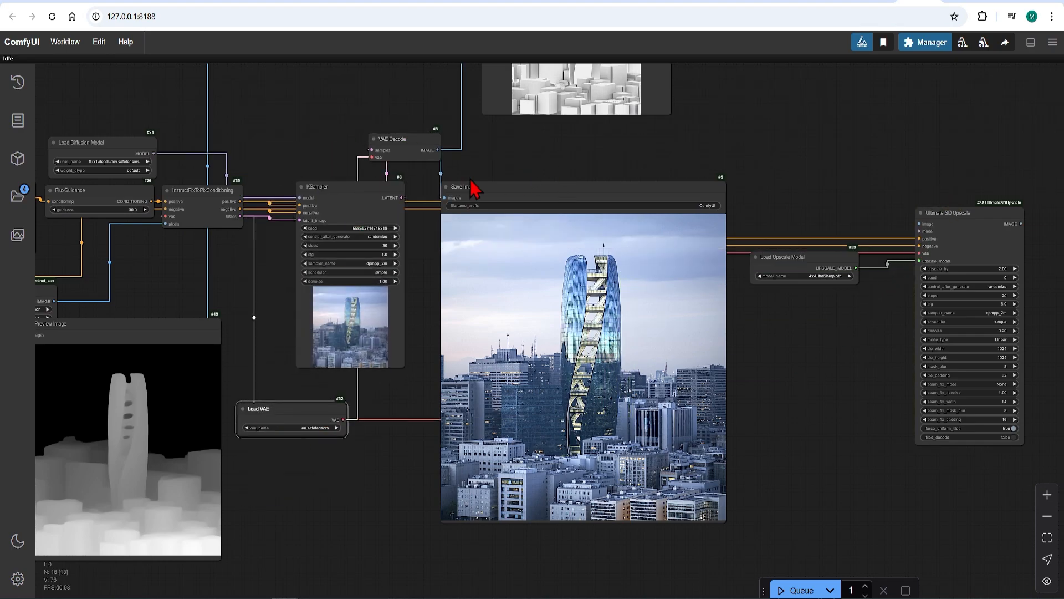
# Connect the diffusion model and the VAE Decode image to the Ultimate SD Upscale node and move it beside Save Image.
pyautogui.scroll(1, 482, 172)
pyautogui.moveTo(428, 147); pyautogui.dragTo(958, 229)
pyautogui.moveTo(121, 274); pyautogui.dragTo(170, 286)
pyautogui.moveTo(165, 164); pyautogui.dragTo(1007, 250)
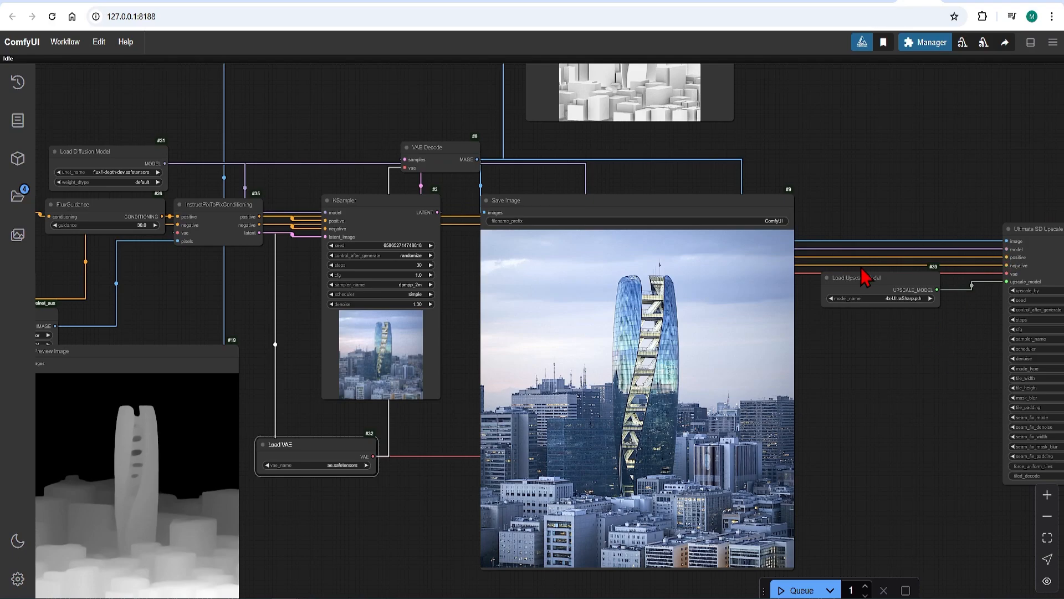
pyautogui.moveTo(264, 277); pyautogui.dragTo(358, 282)
pyautogui.scroll(-2, 162, 270)
pyautogui.moveTo(126, 218); pyautogui.dragTo(891, 255)
pyautogui.scroll(3, 1029, 288)
pyautogui.scroll(-1, 898, 299)
pyautogui.moveTo(145, 296); pyautogui.dragTo(268, 277)
pyautogui.moveTo(145, 285); pyautogui.dragTo(158, 279)
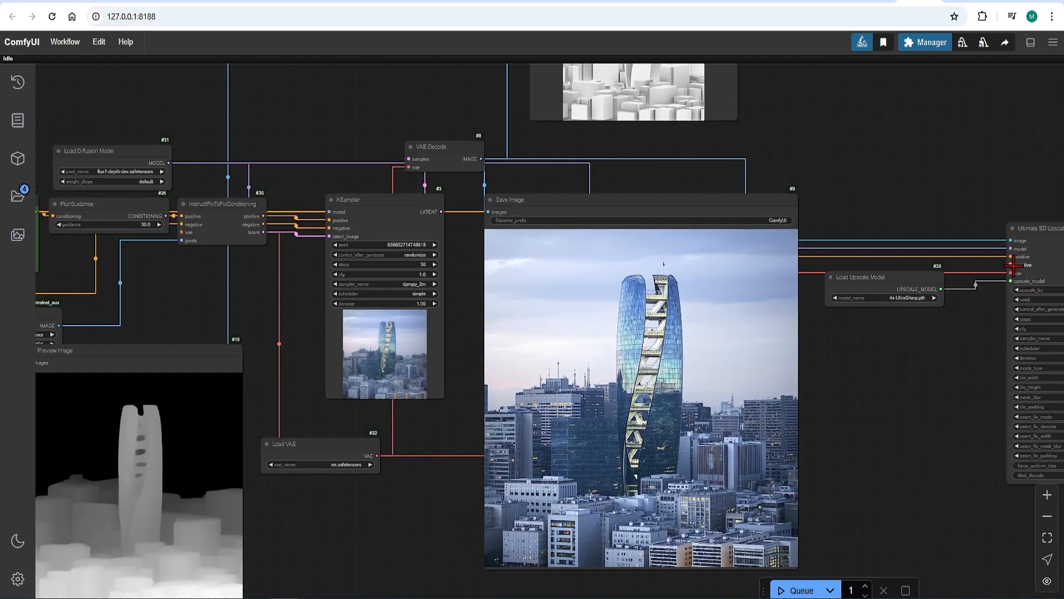
pyautogui.scroll(-5, 310, 327)
pyautogui.moveTo(1014, 266); pyautogui.dragTo(165, 304)
pyautogui.scroll(4, 61, 322)
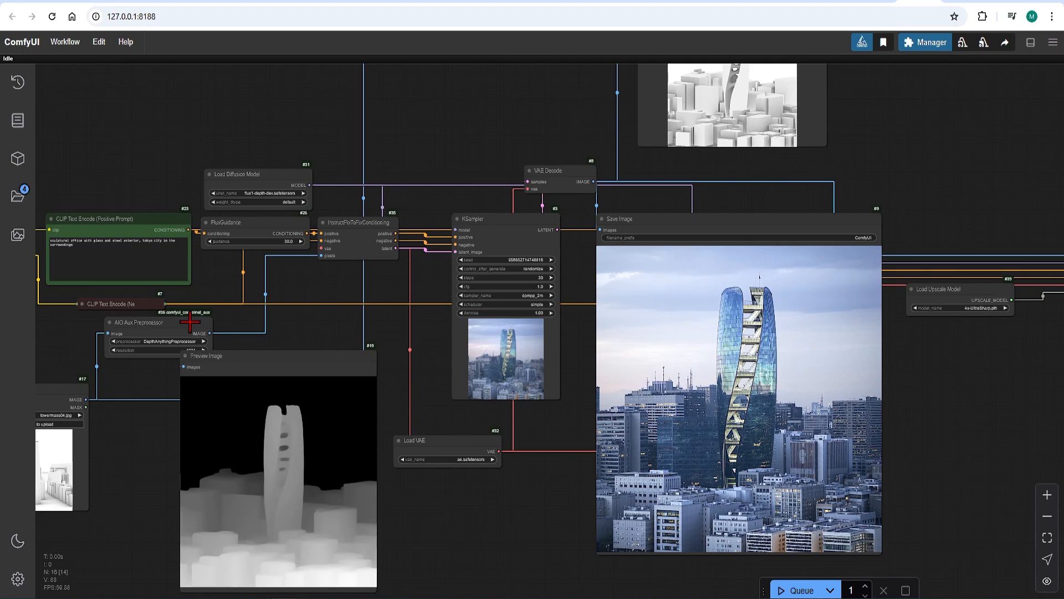
pyautogui.moveTo(979, 393); pyautogui.dragTo(571, 371)
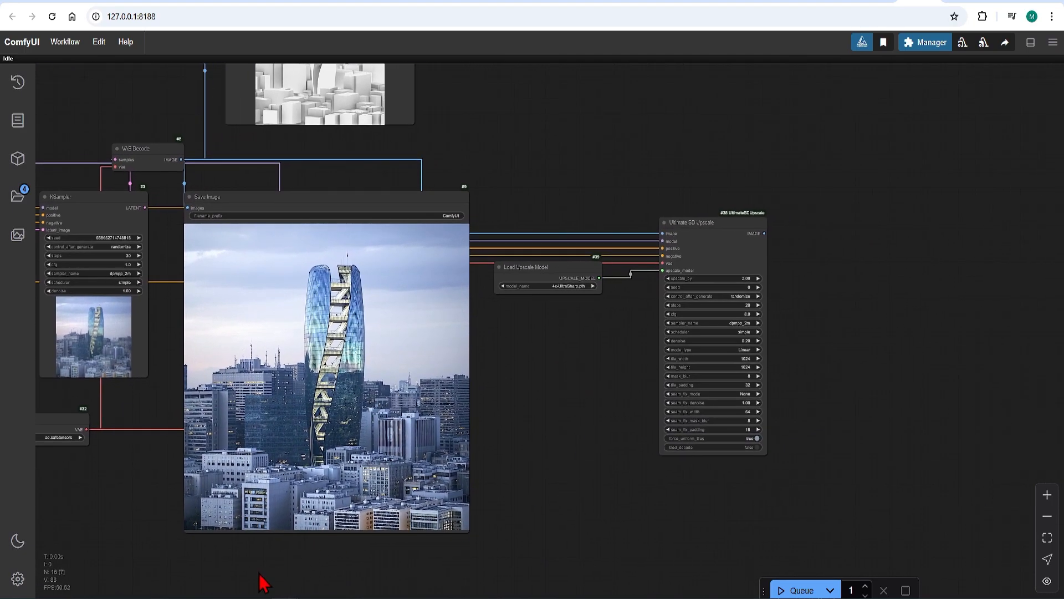
# Add a Save Image node and connect the Ultimate SD Upscale node's IMAGE output to it.
pyautogui.moveTo(246, 548); pyautogui.dragTo(728, 470)
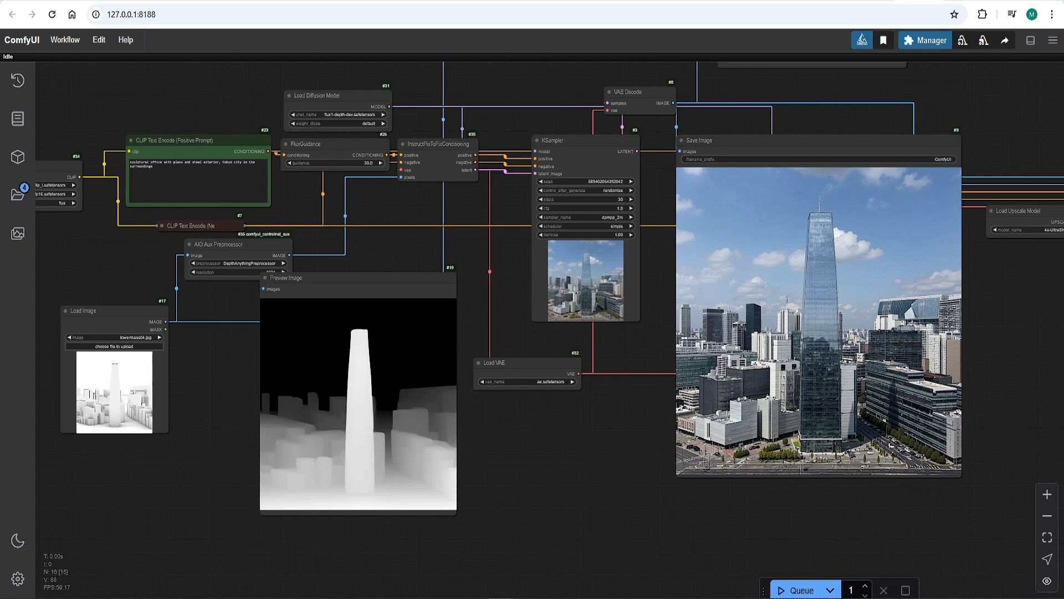
pyautogui.doubleClick(825, 337)
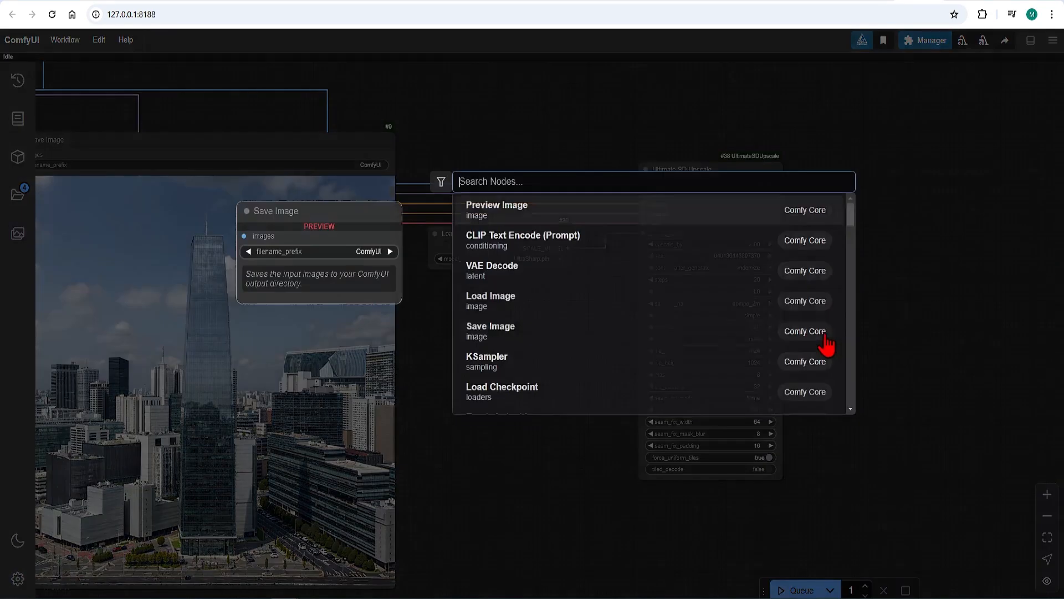
pyautogui.write('sa')
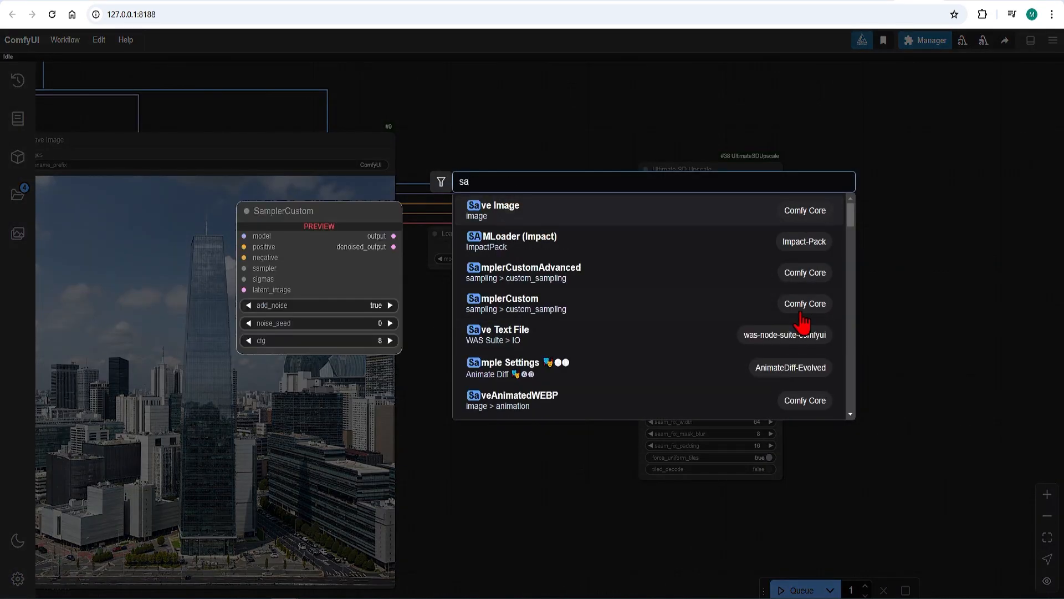
pyautogui.click(598, 213)
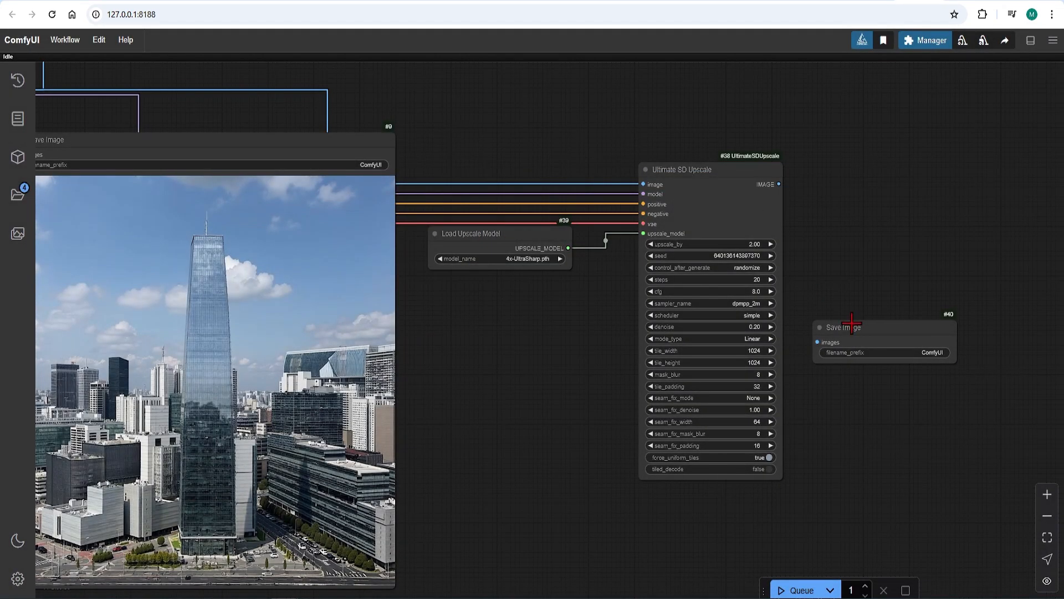
pyautogui.moveTo(852, 322); pyautogui.dragTo(849, 203)
pyautogui.moveTo(781, 187); pyautogui.dragTo(877, 182)
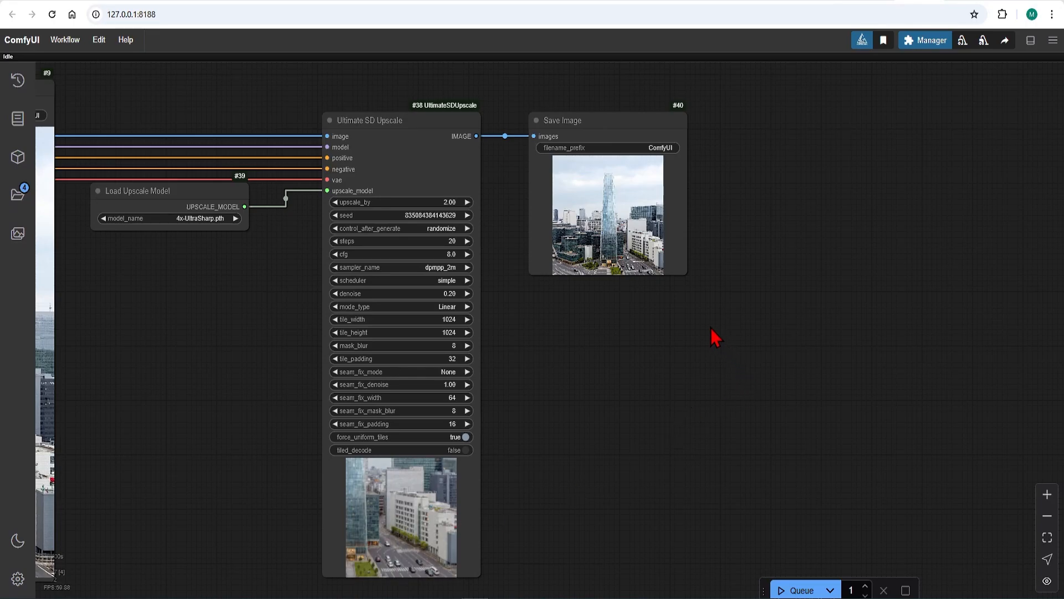
# Enlarge the new Save Image node and zoom in to inspect the upscaled tower image.
pyautogui.moveTo(687, 274); pyautogui.dragTo(949, 523)
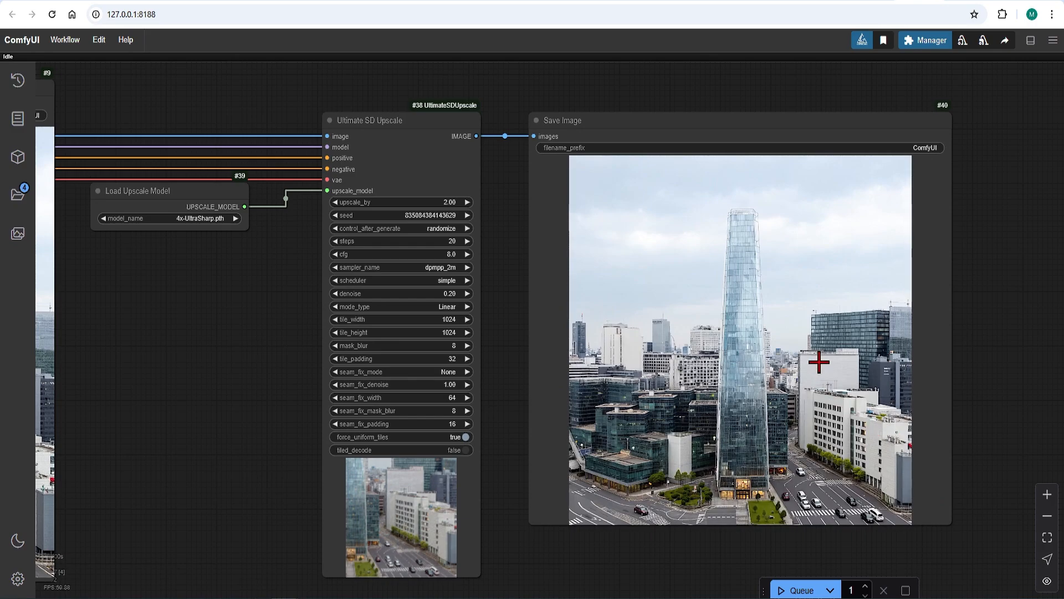
pyautogui.scroll(8, 819, 314)
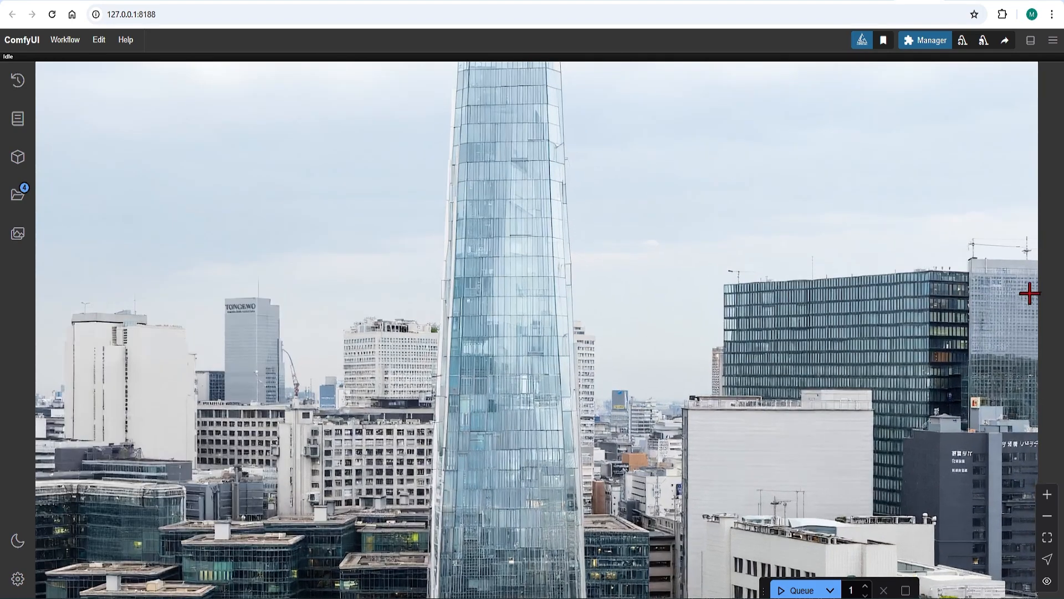
pyautogui.scroll(4, 915, 300)
pyautogui.scroll(-2, 694, 413)
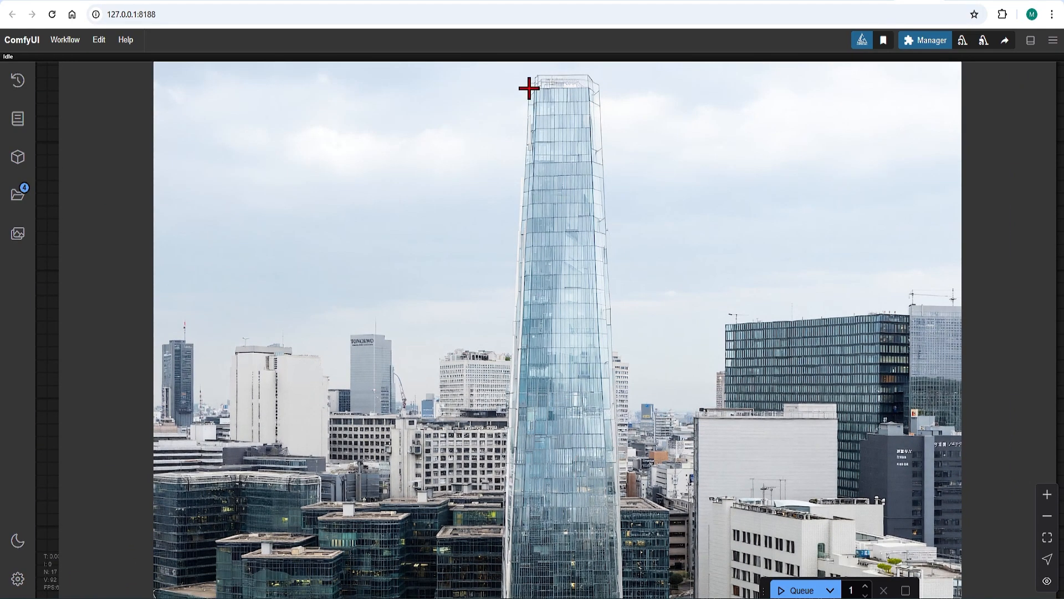
pyautogui.scroll(3, 529, 87)
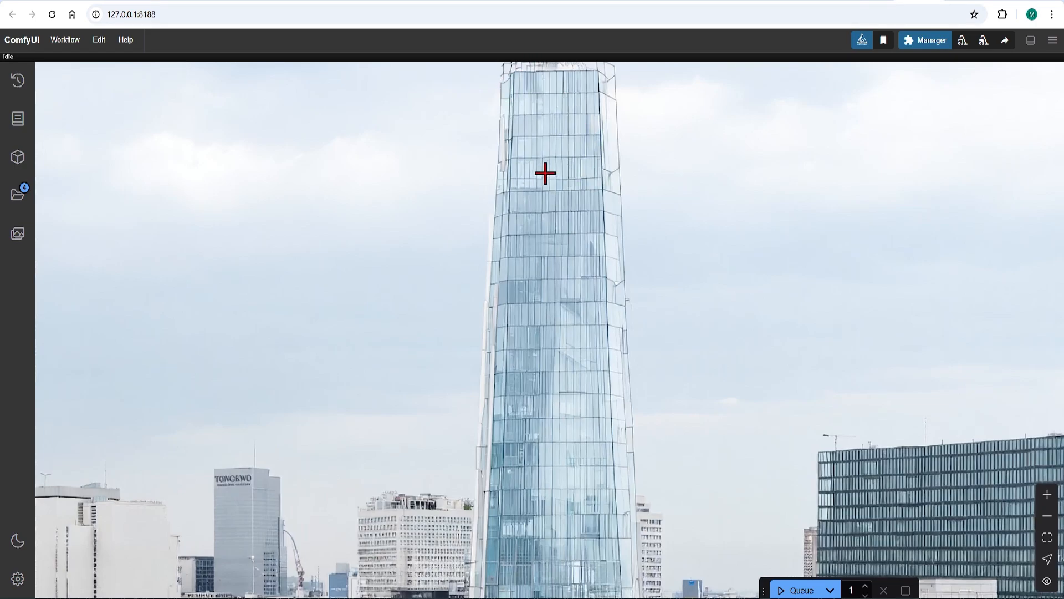
# Move the upscaled Save Image node next to the original Save Image node and enlarge it to compare both tower images.
pyautogui.scroll(-2, 557, 170)
pyautogui.scroll(-3, 361, 377)
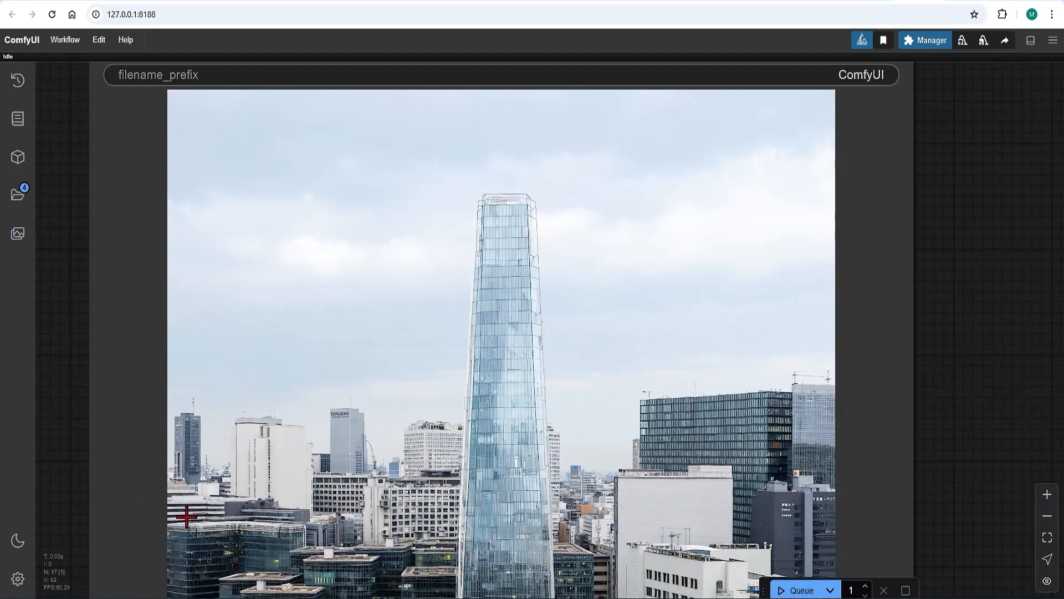
pyautogui.scroll(5, 187, 516)
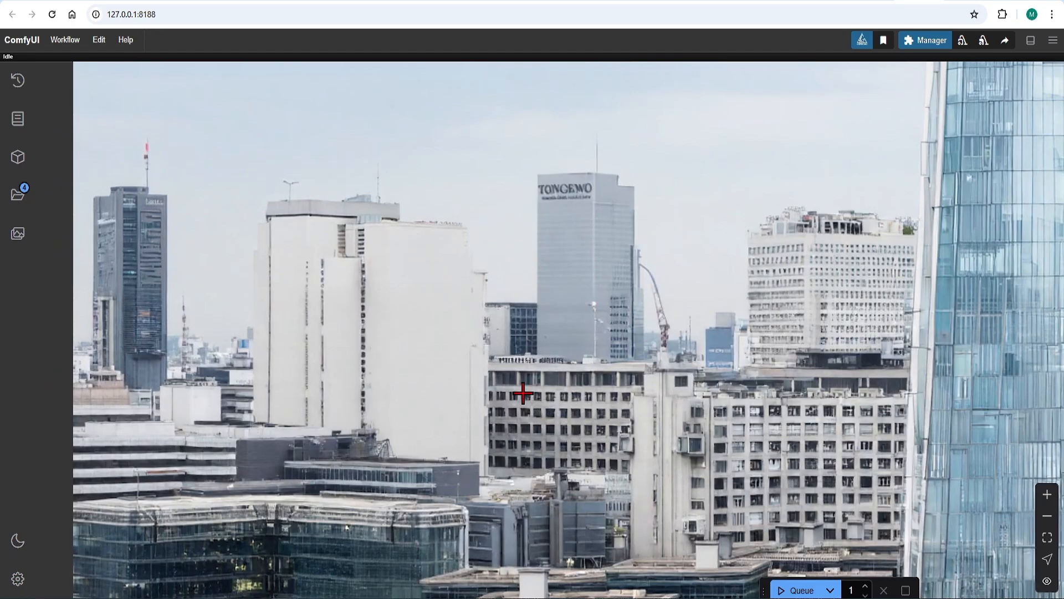
pyautogui.scroll(-4, 392, 458)
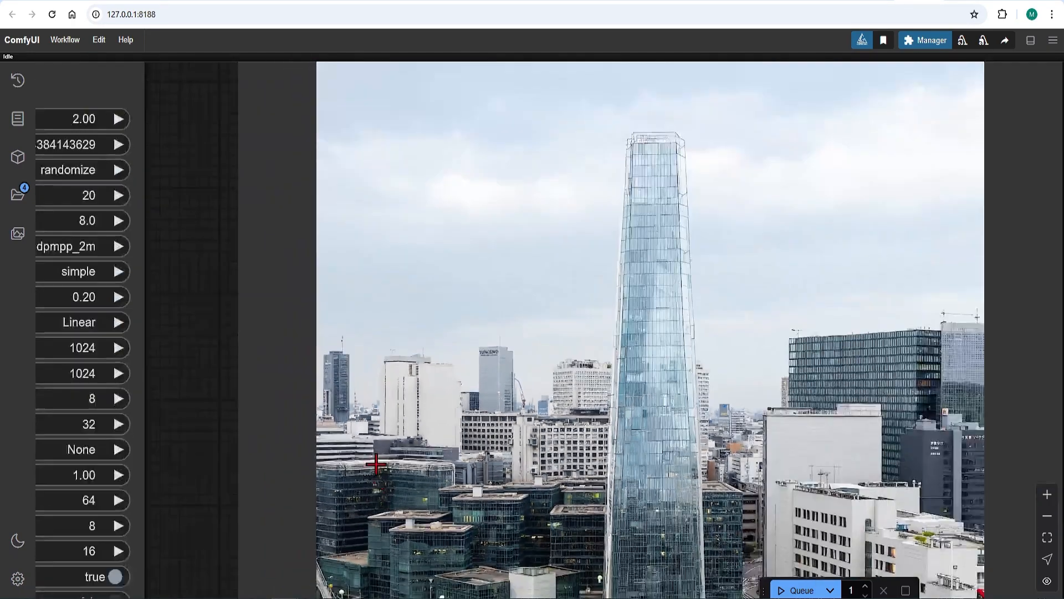
pyautogui.scroll(-5, 377, 464)
pyautogui.scroll(-2, 654, 369)
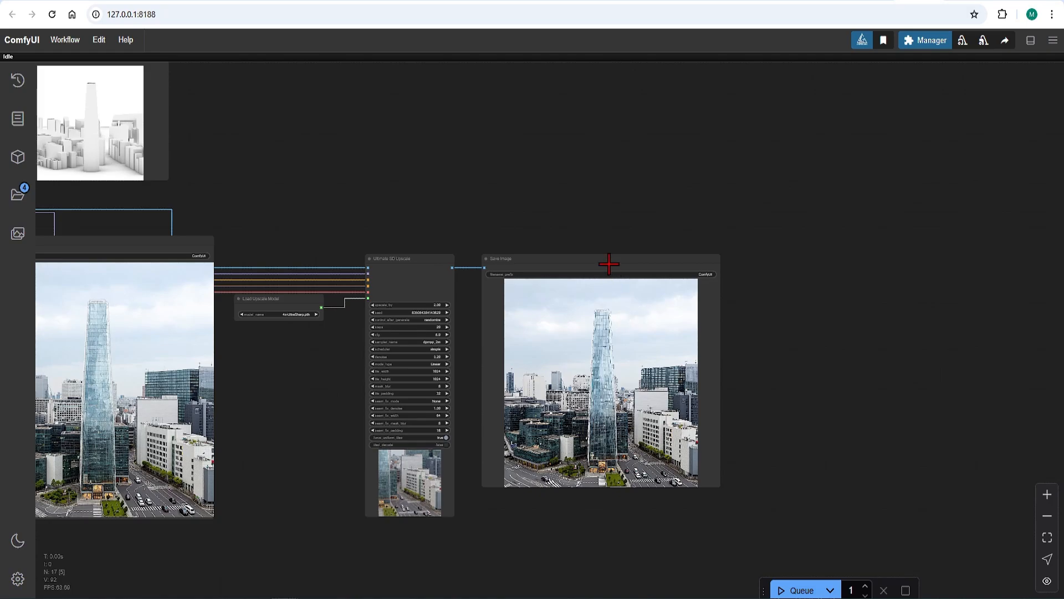
pyautogui.moveTo(609, 261); pyautogui.dragTo(349, 245)
pyautogui.scroll(-4, 610, 275)
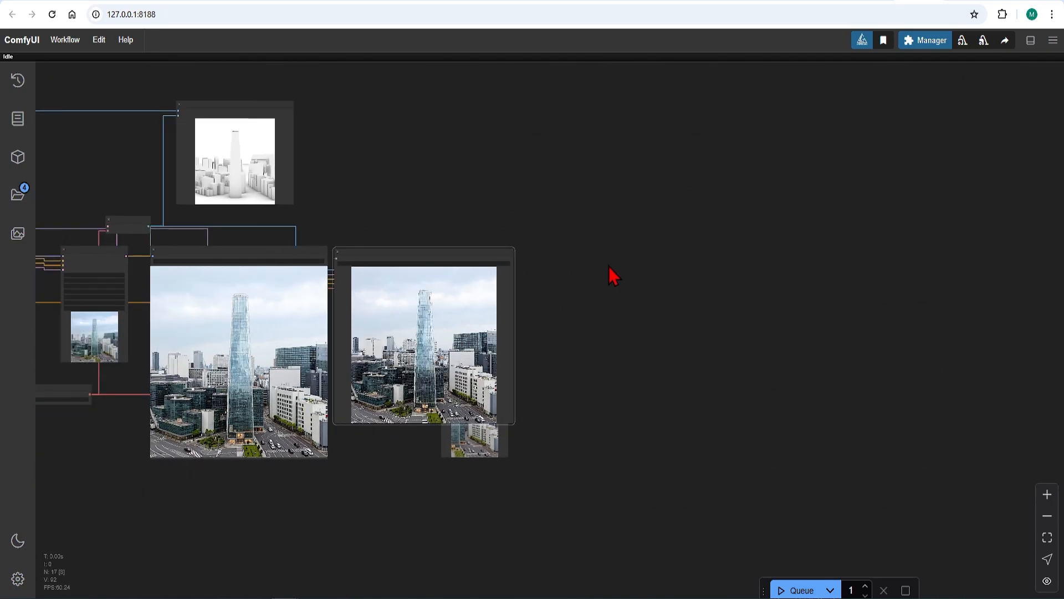
pyautogui.scroll(7, 277, 382)
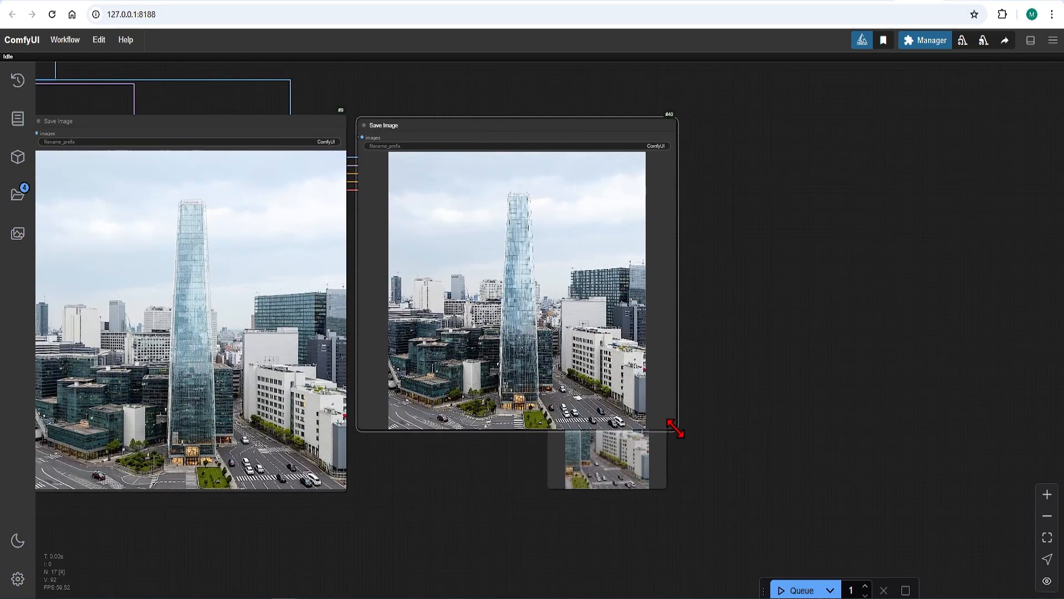
pyautogui.moveTo(675, 427); pyautogui.dragTo(706, 492)
pyautogui.scroll(2, 242, 421)
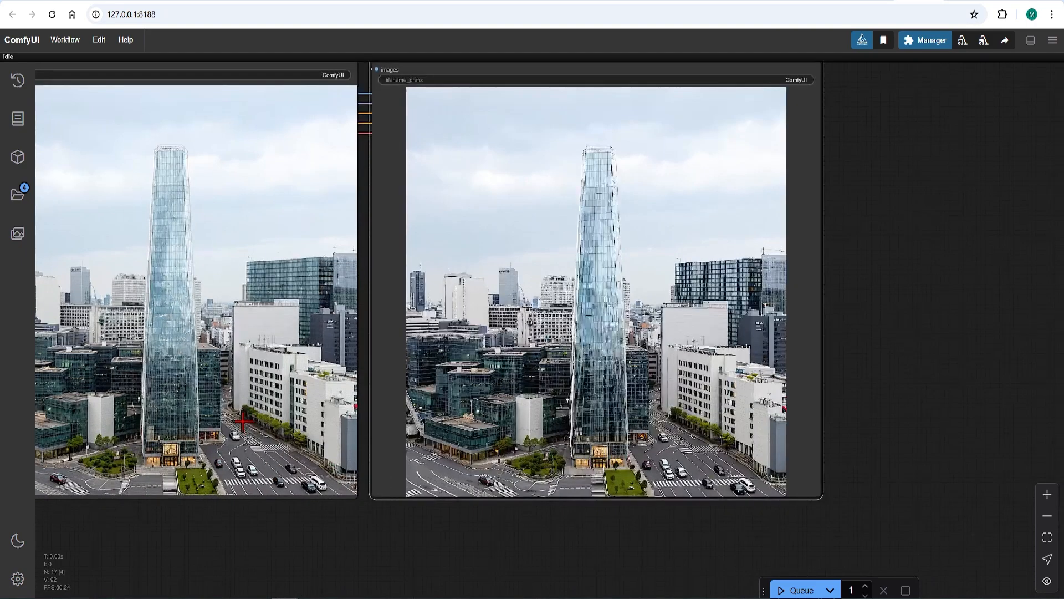